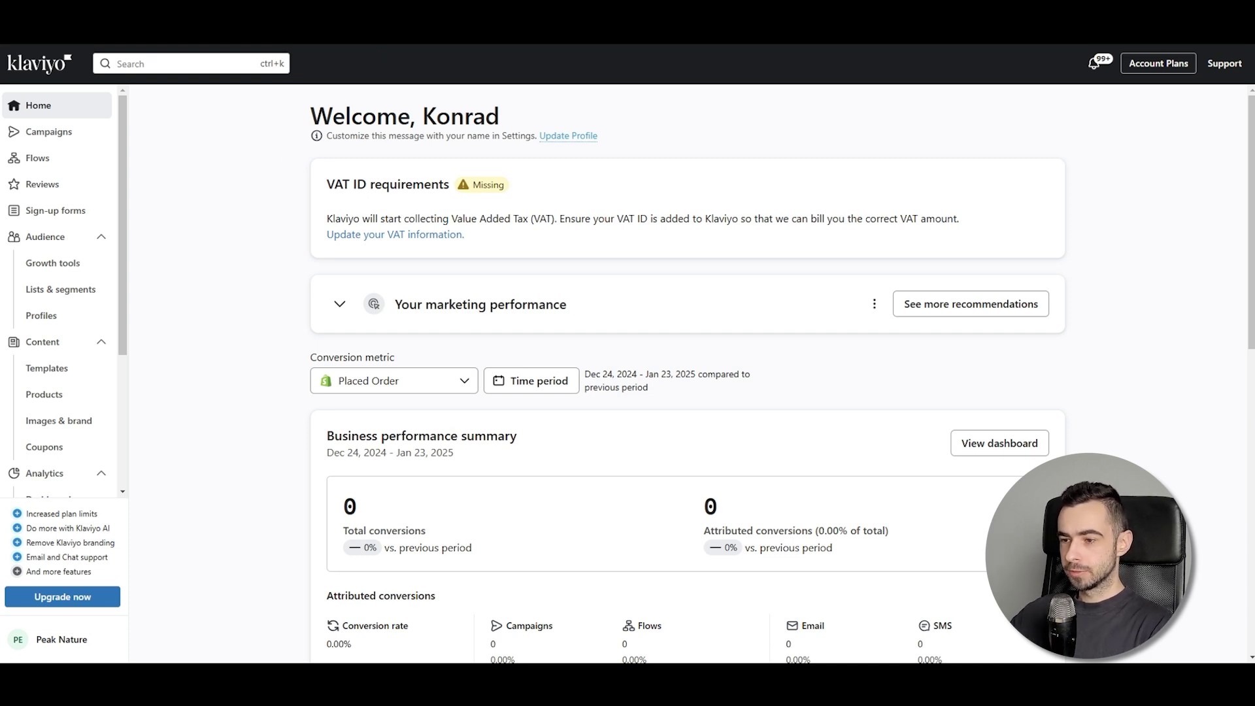
Search Google for 'ridge discount code' and copy the 10% off code CLJ from CouponFollow
key("ctrl+Tab")
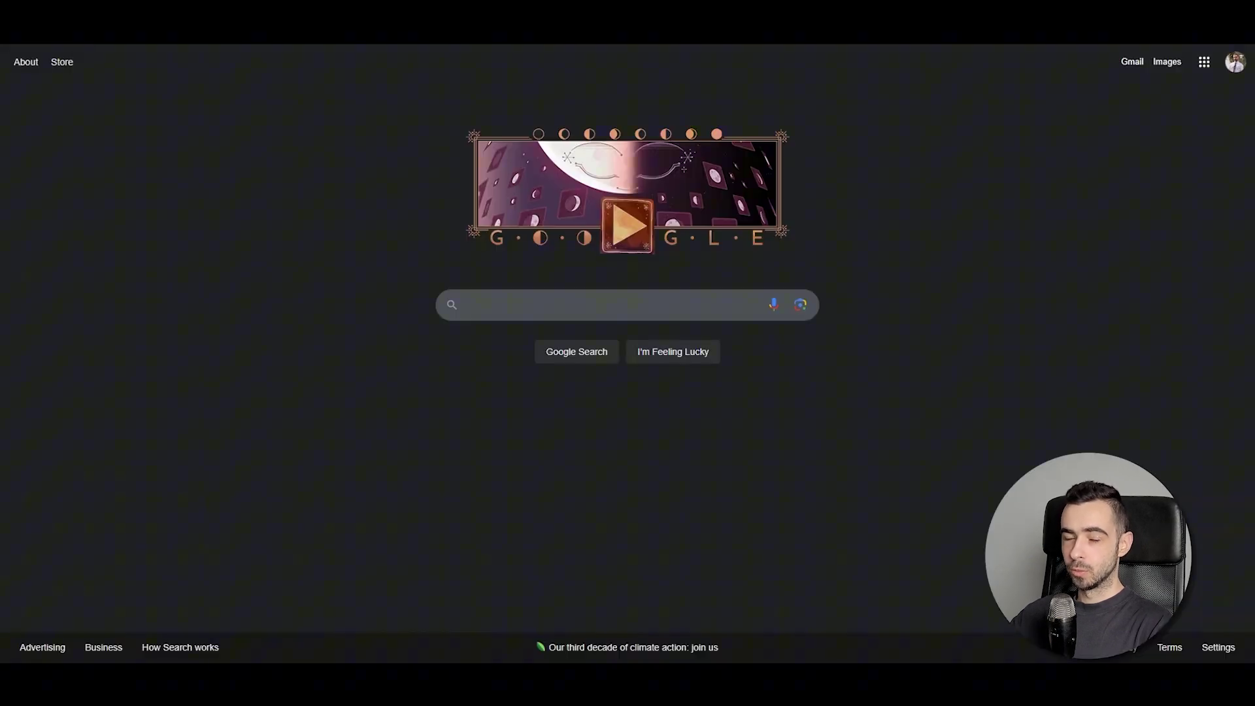
left_click(514, 310)
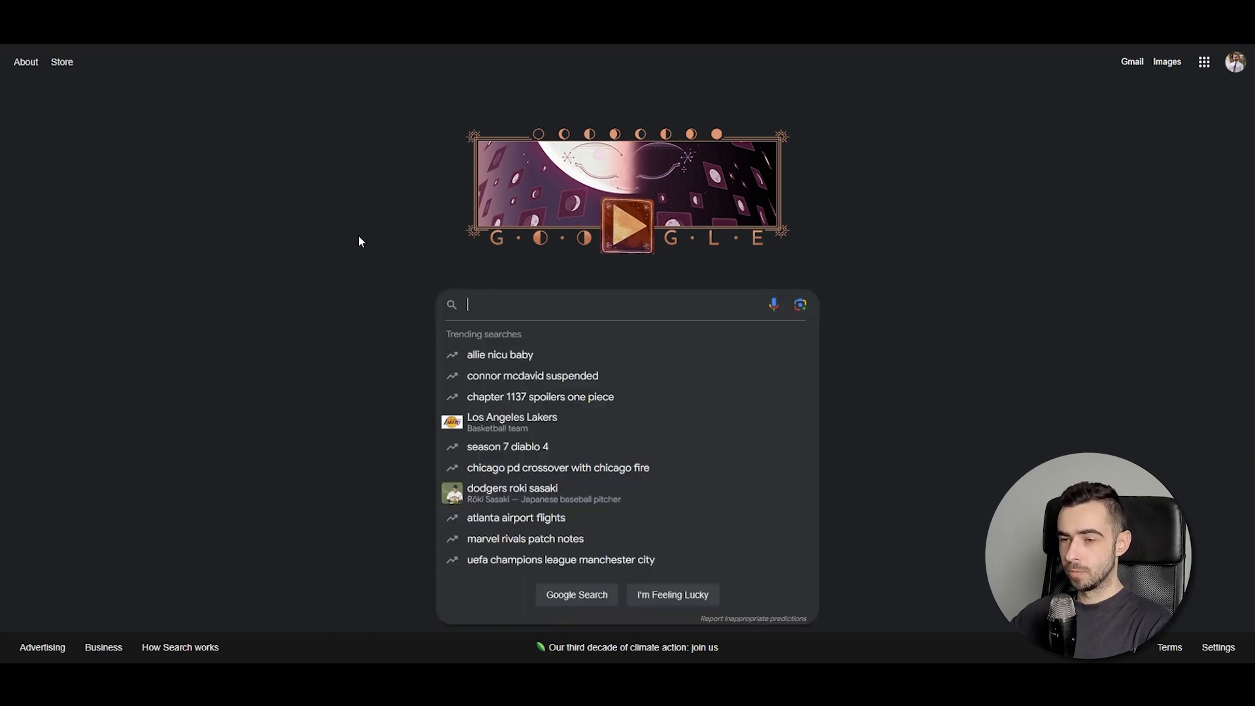
type("ridge discount c")
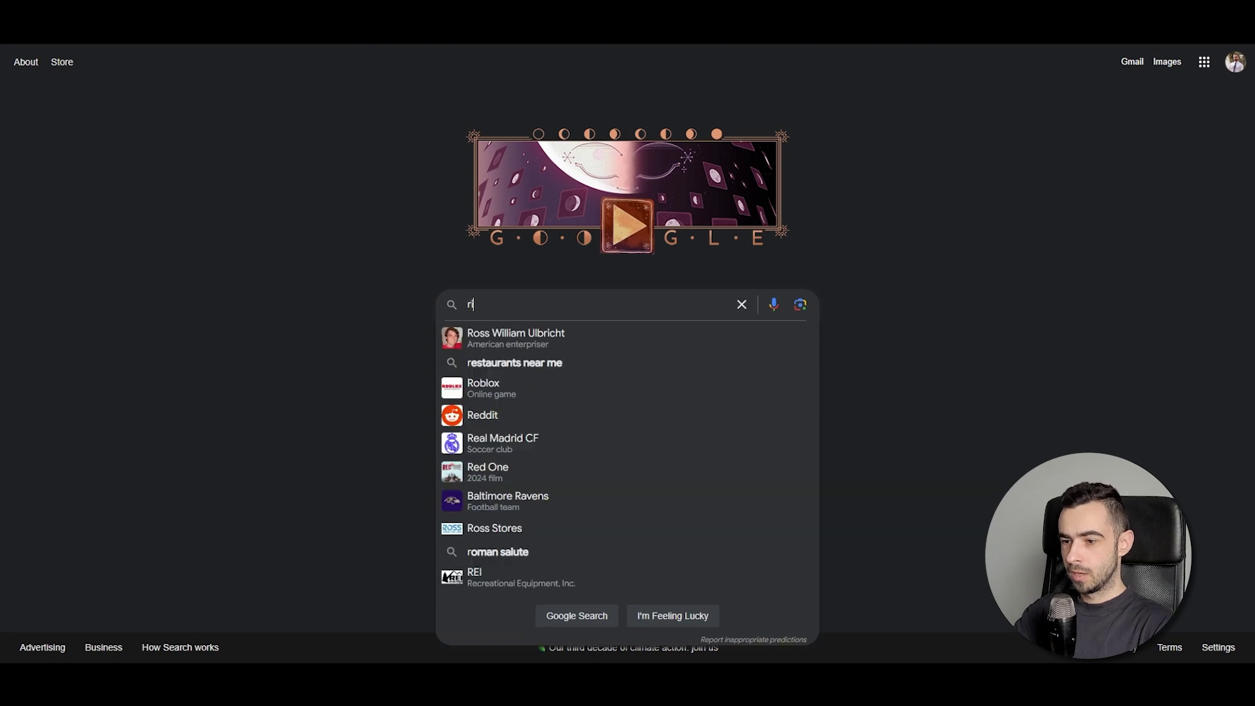
type("ode")
key("Return")
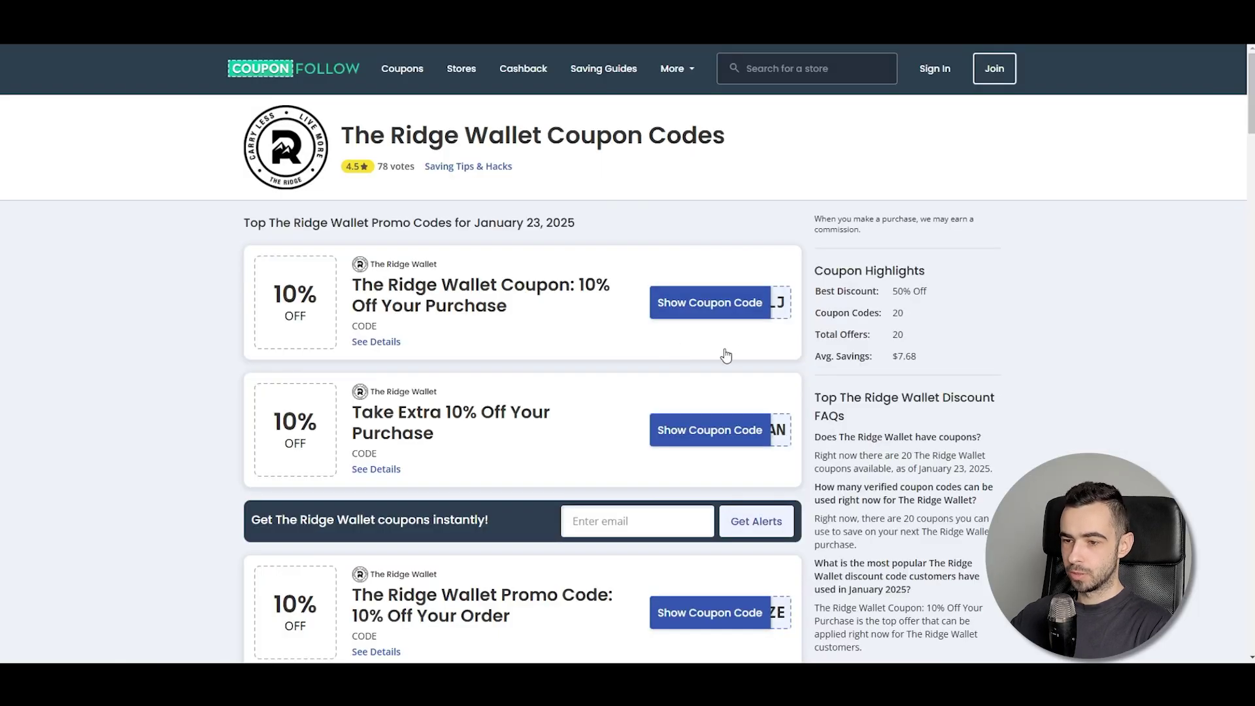
left_click(725, 307)
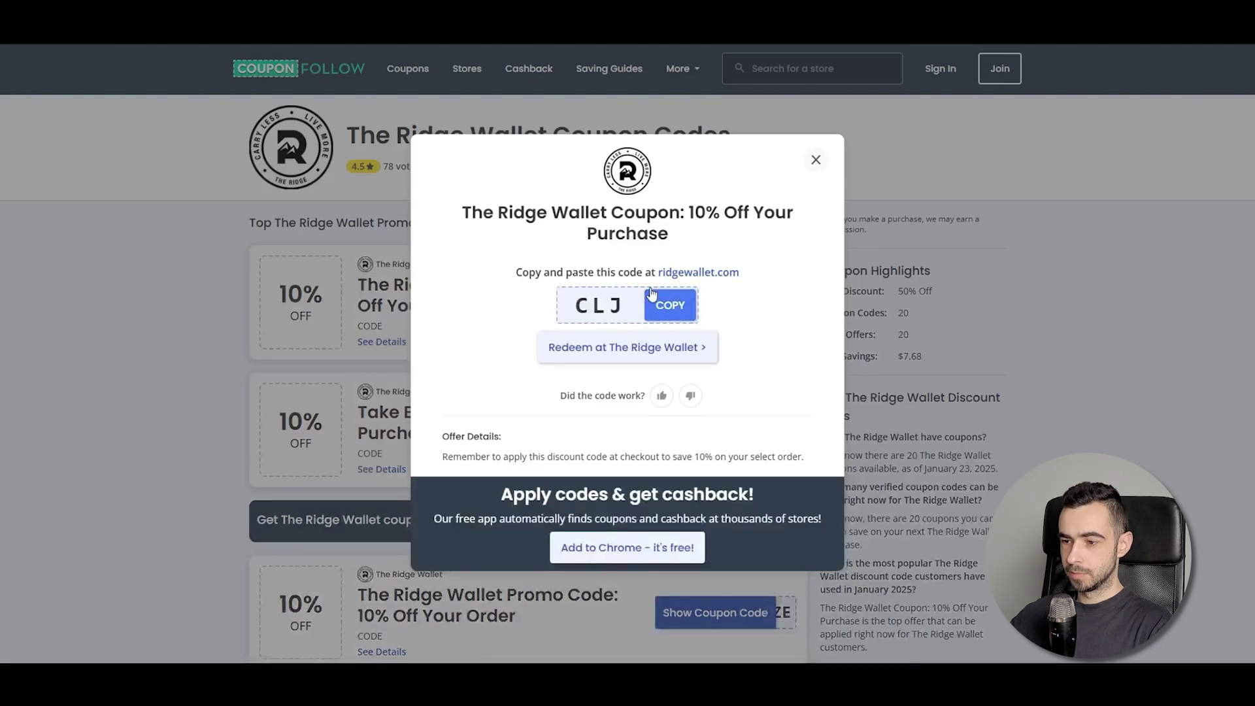
left_click(681, 308)
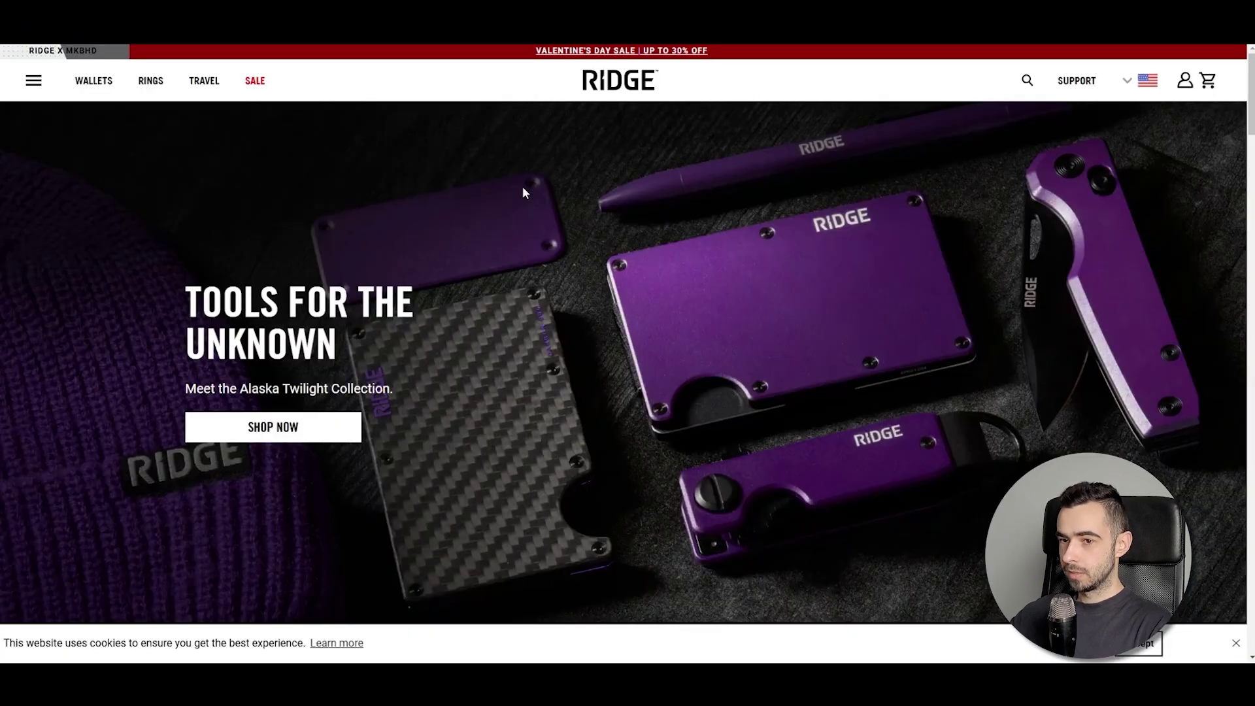
Add the Alaska Twilight Carbon 006 wallet to the cart and proceed to checkout
scroll(474, 274, "down", 5)
scroll(475, 277, "down", 5)
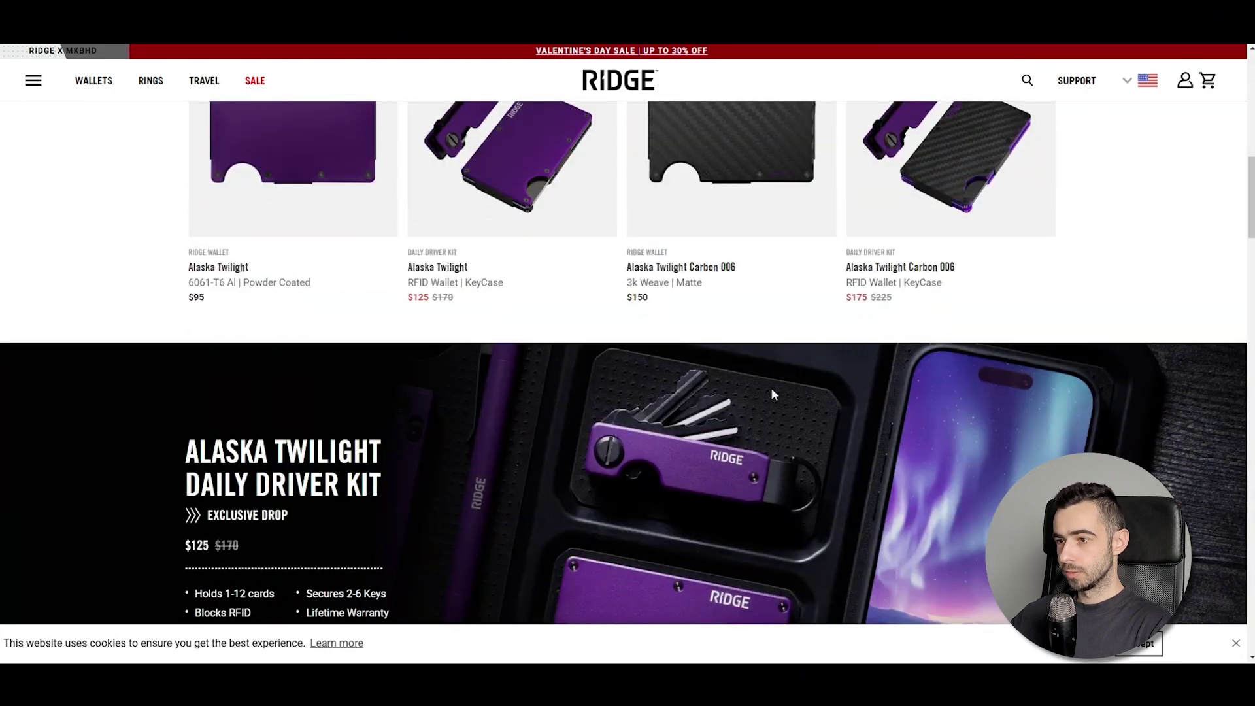
left_click(774, 369)
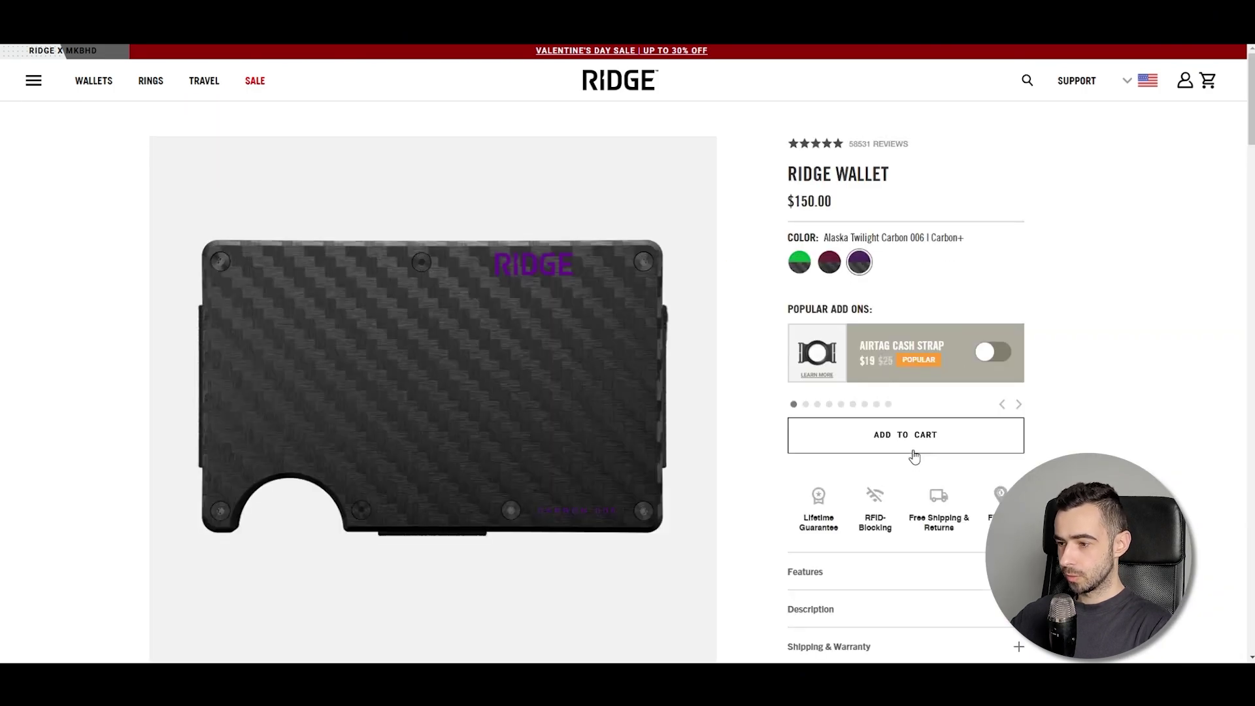
left_click(907, 442)
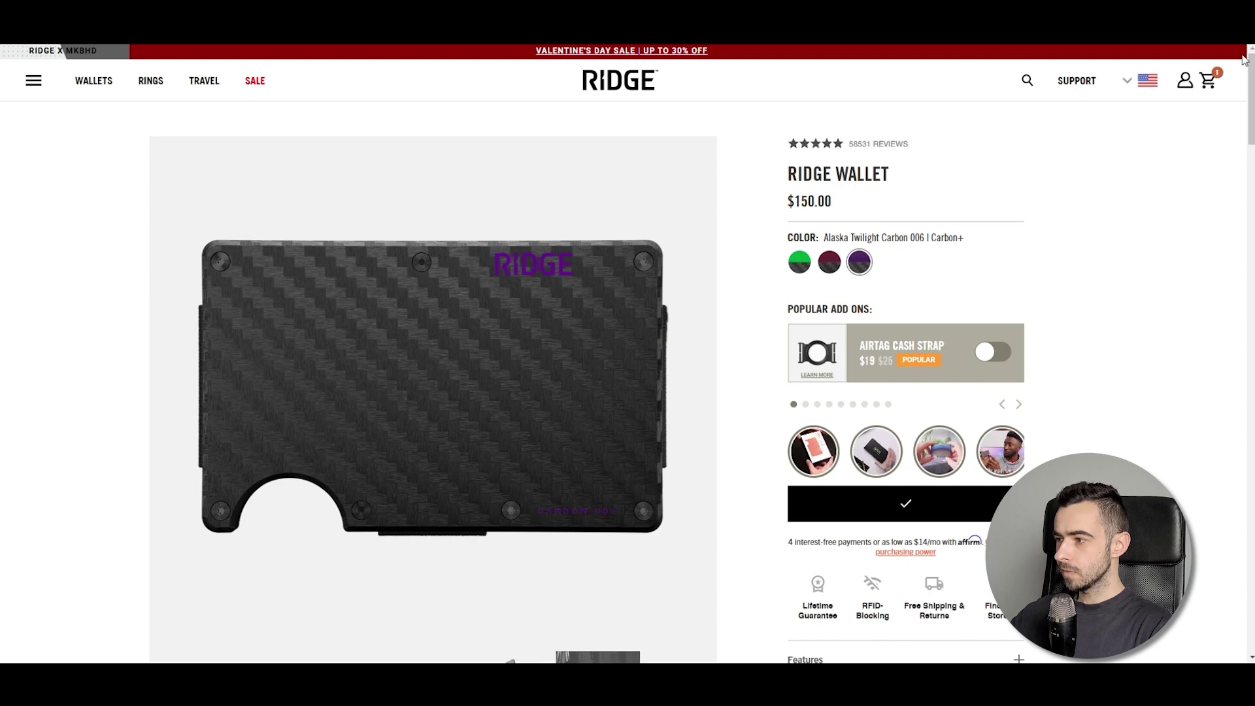
left_click(1209, 79)
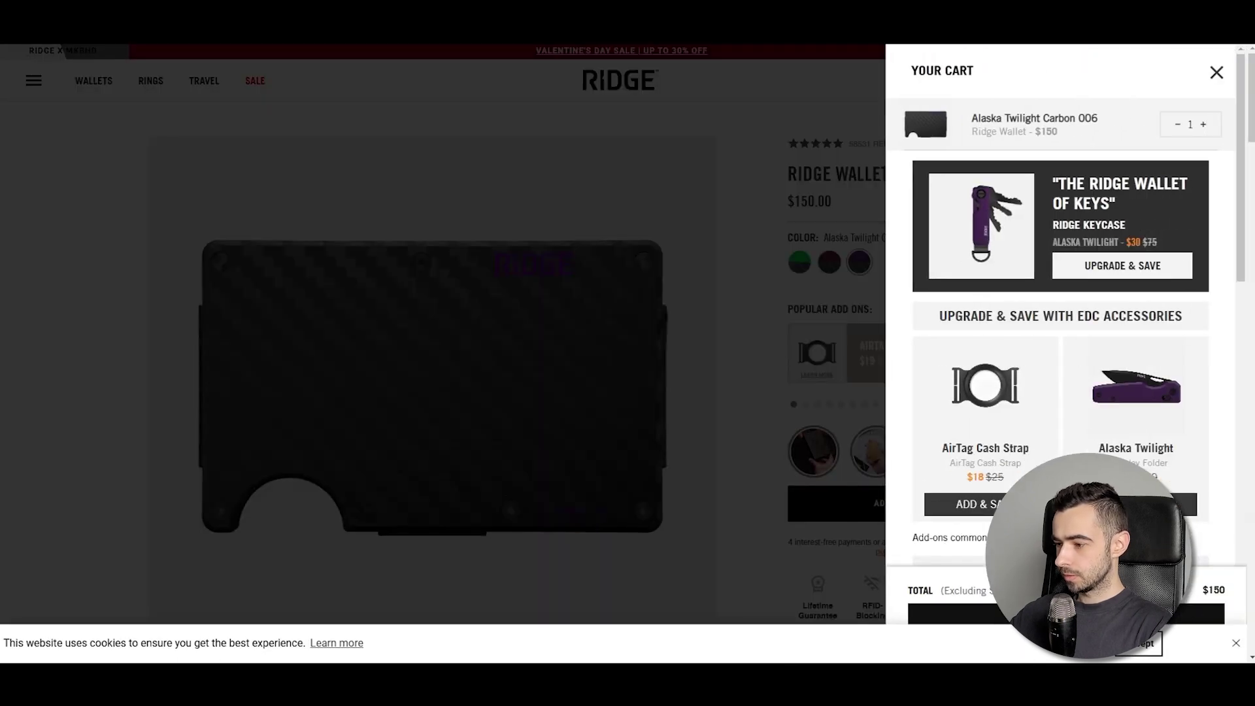
left_click(1065, 614)
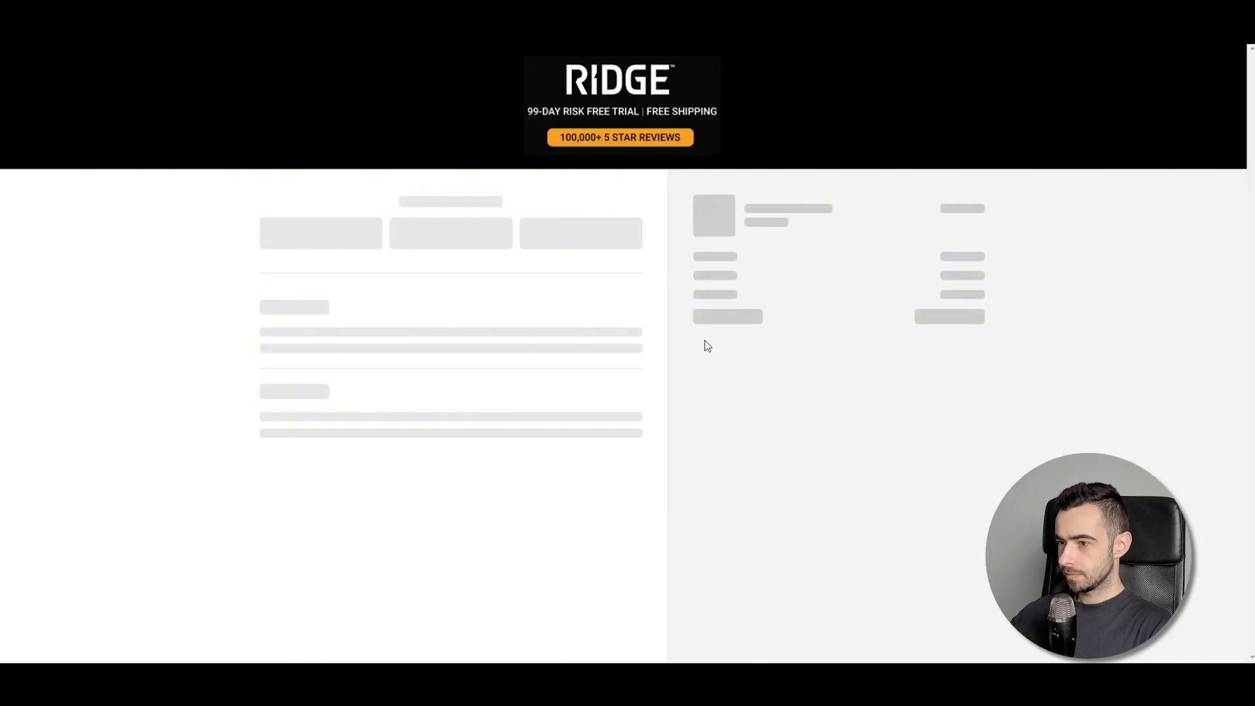
Apply discount code CLJ to bring the total to $135, then dismiss the CouponFollow code popup
left_click(832, 266)
type("CLJ")
left_click(967, 274)
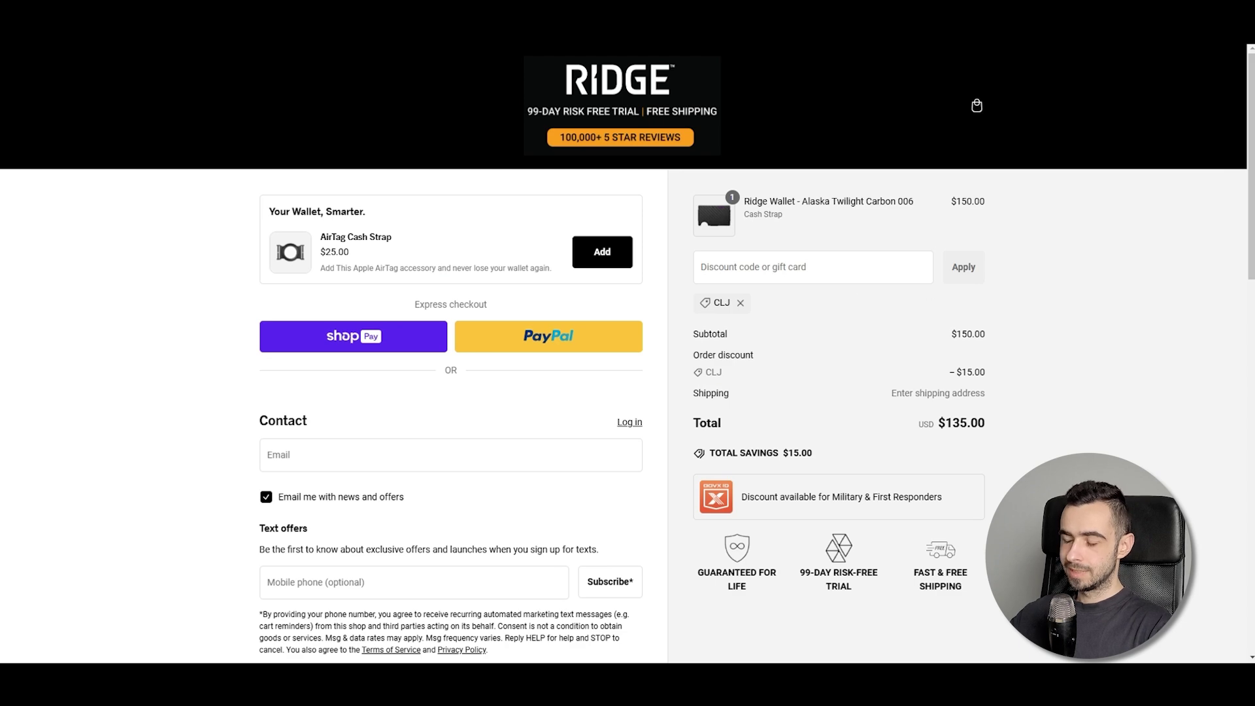
left_click(745, 43)
left_click(817, 159)
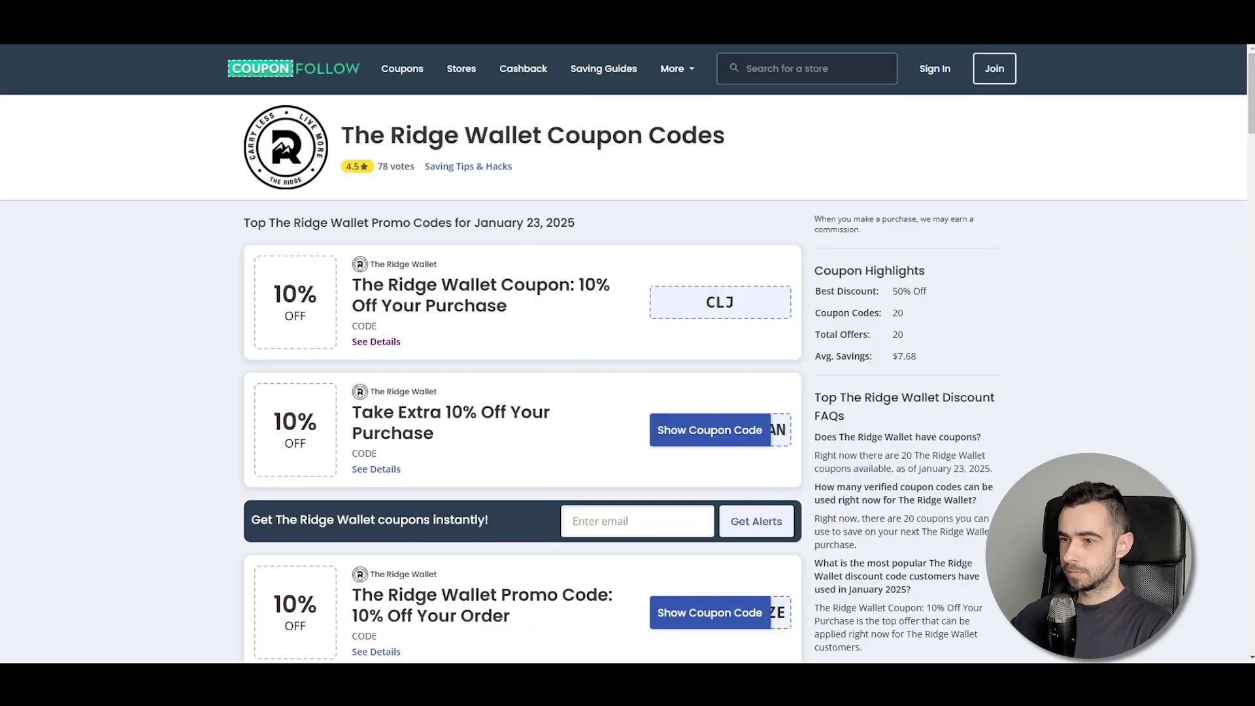
Scroll through the other Ridge Wallet coupon offers listed on CouponFollow
key("ctrl+Tab")
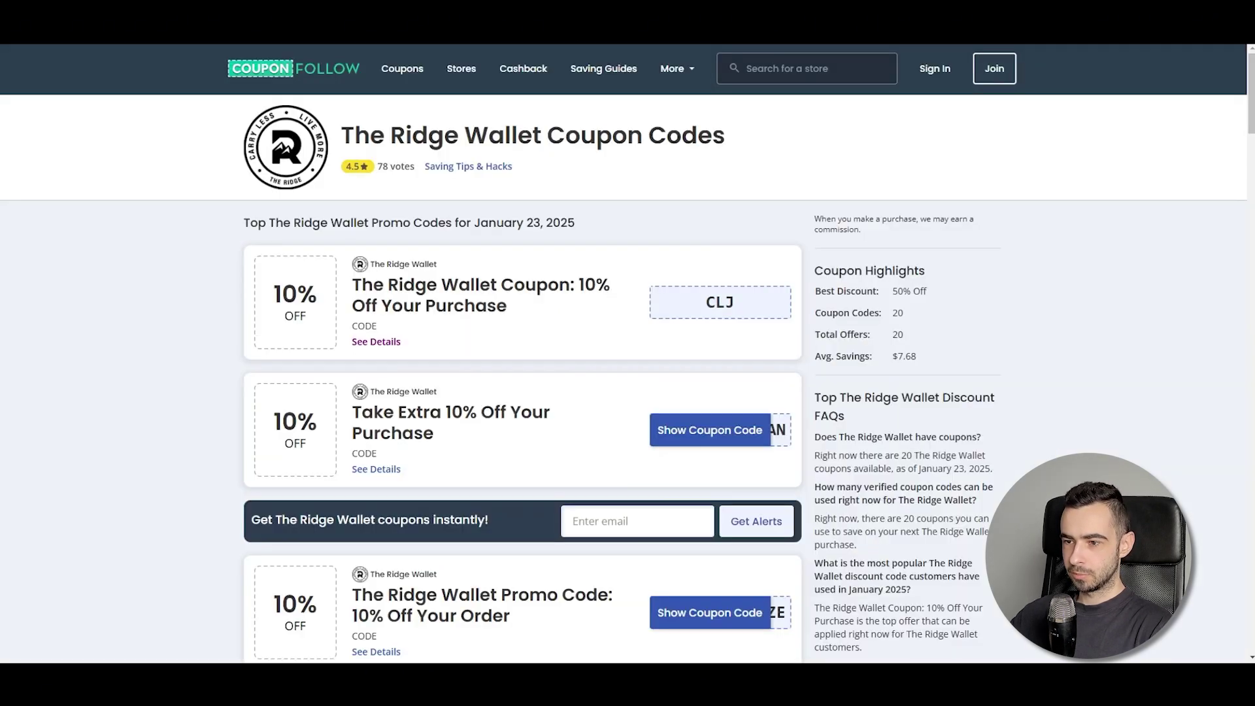
scroll(700, 339, "down", 15)
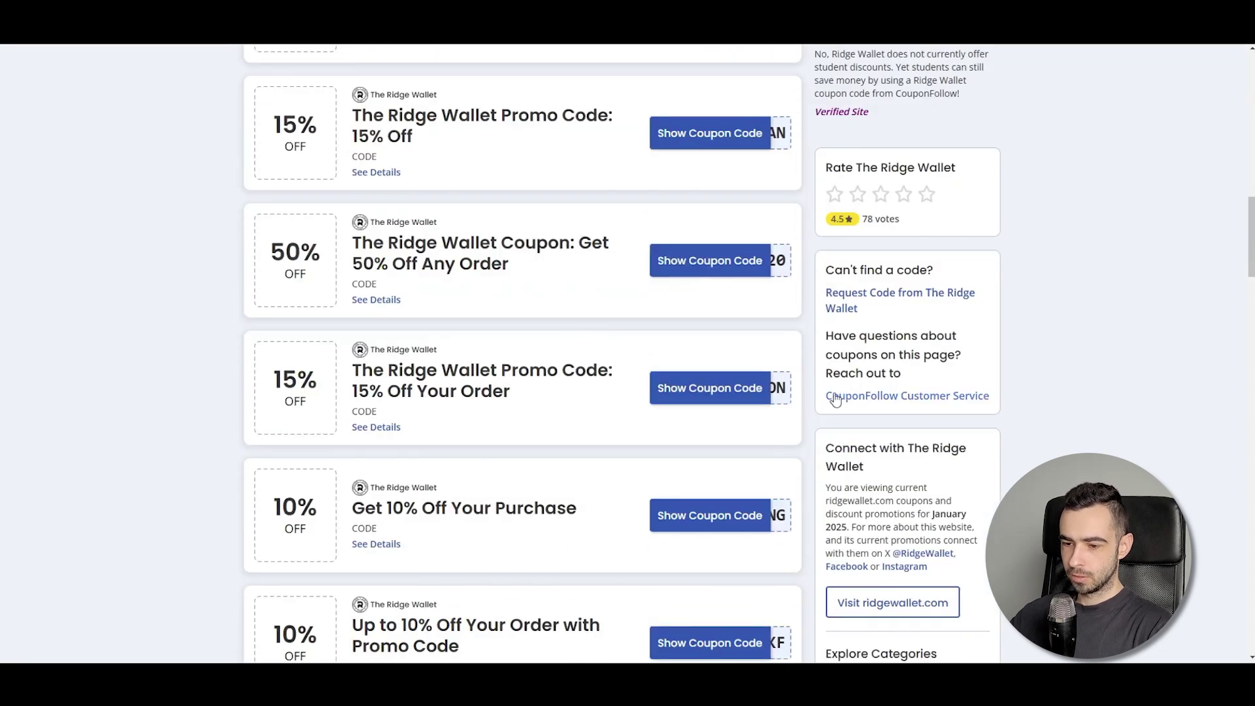
scroll(765, 412, "down", 5)
scroll(886, 405, "down", 7)
scroll(987, 307, "up", 15)
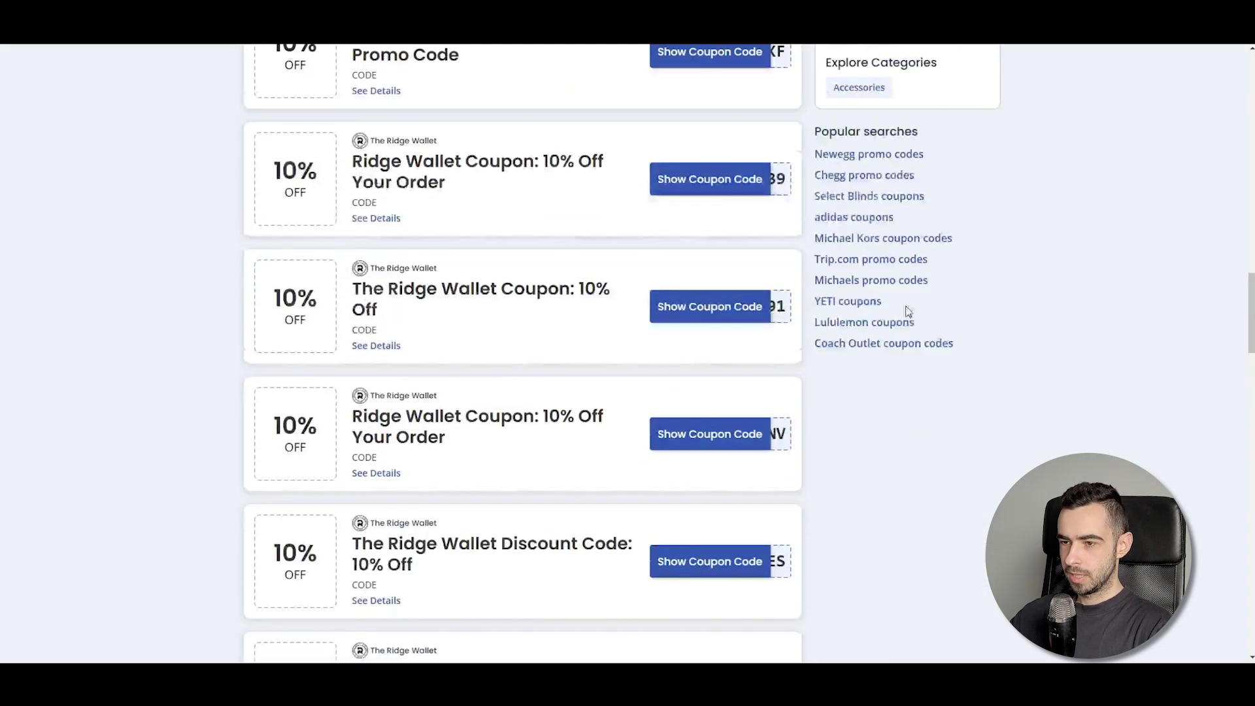
scroll(821, 335, "up", 8)
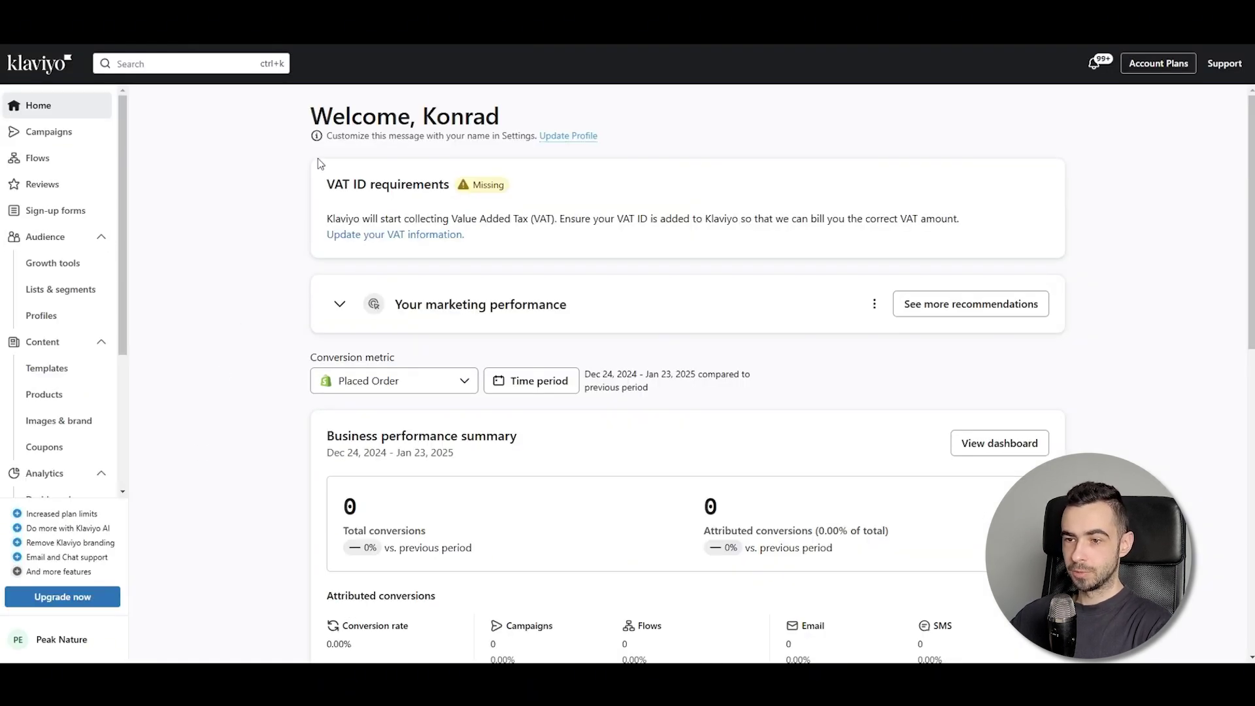
Create a new Shopify coupon from the Coupons page and name it WELCOME
scroll(98, 216, "down", 3)
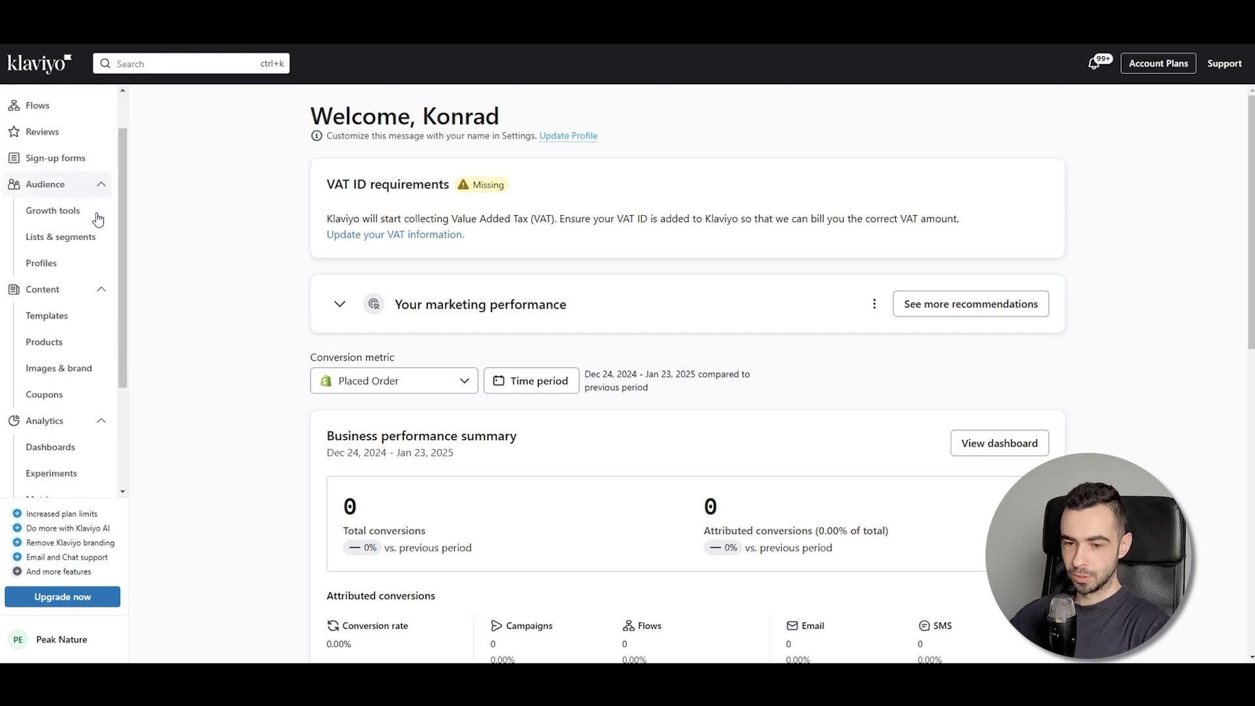
scroll(73, 261, "up", 1)
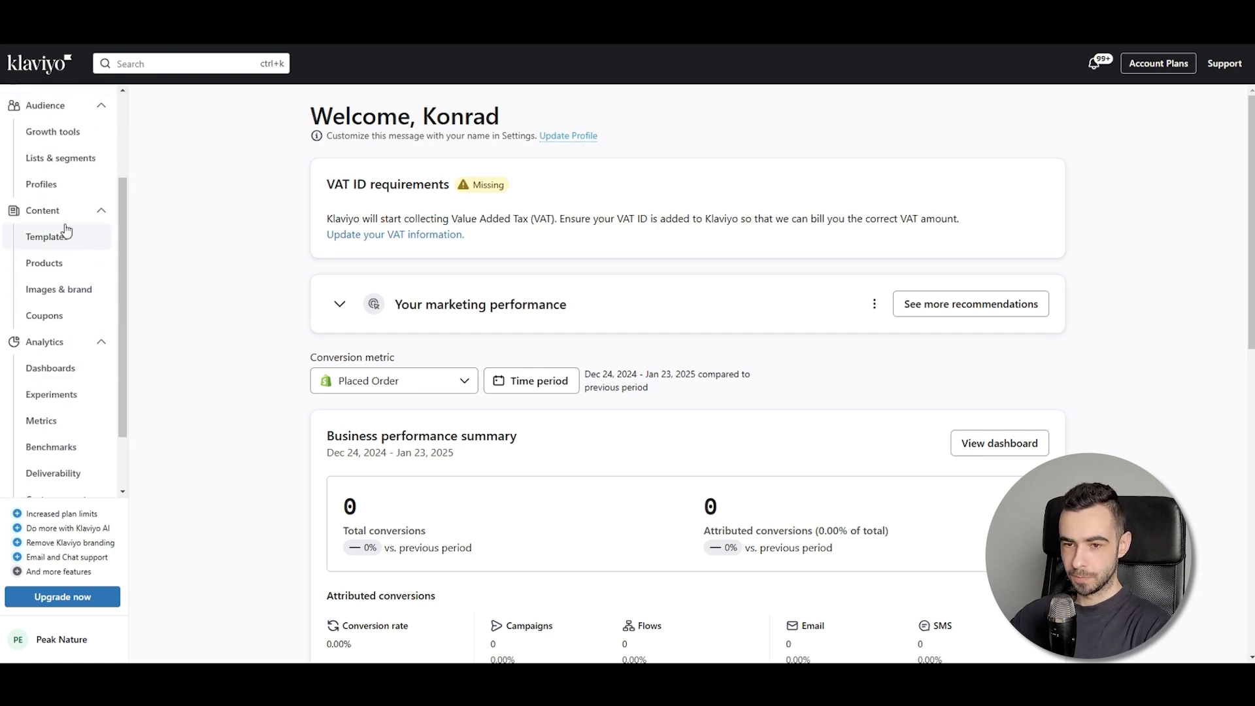
left_click(76, 321)
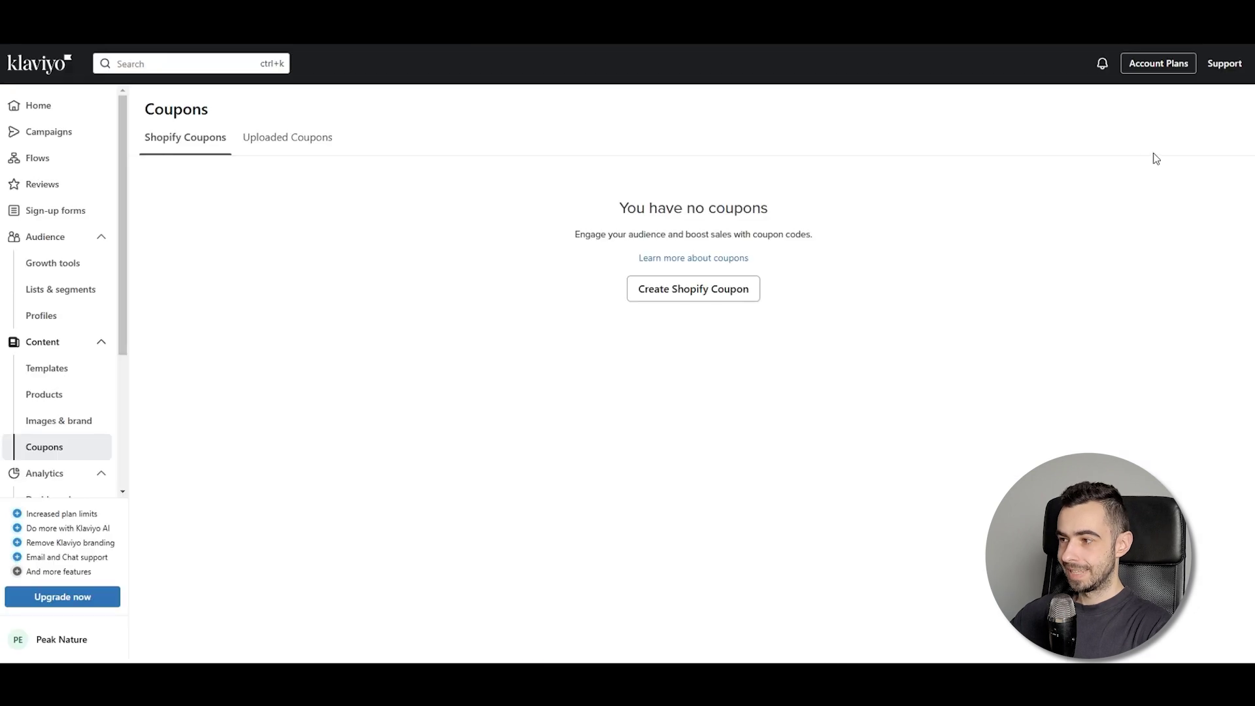
left_click(678, 288)
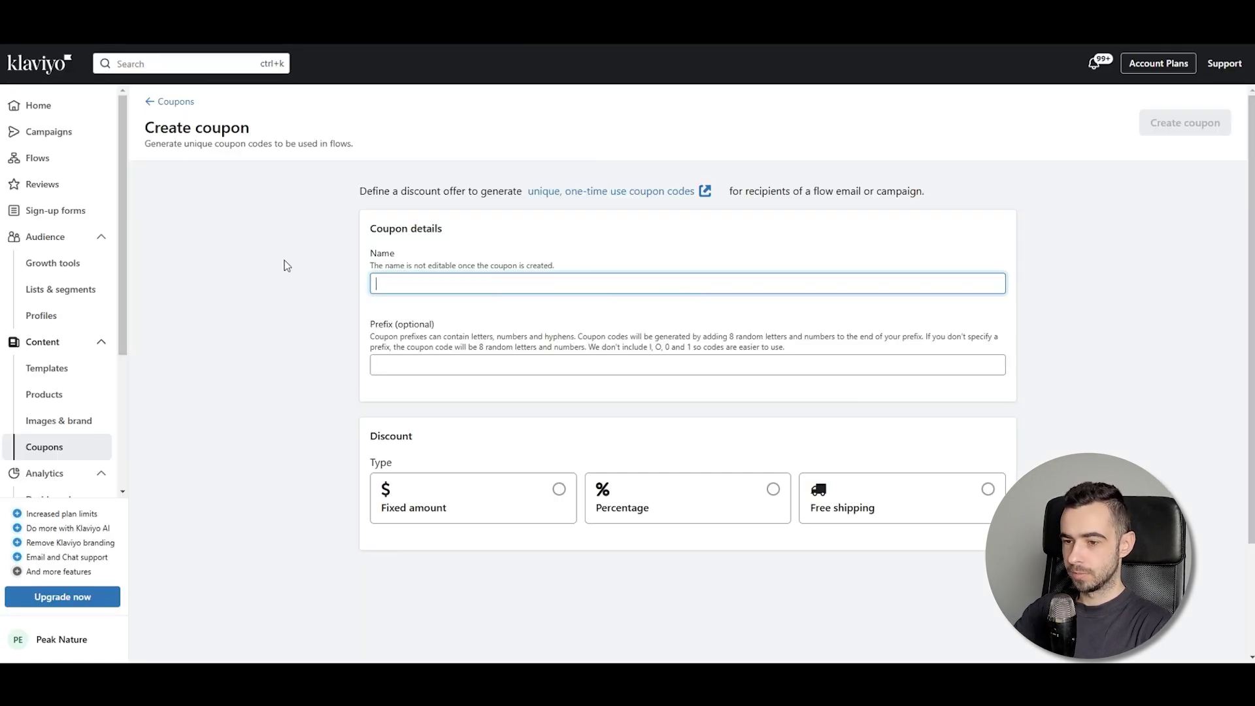
type("WELCOME")
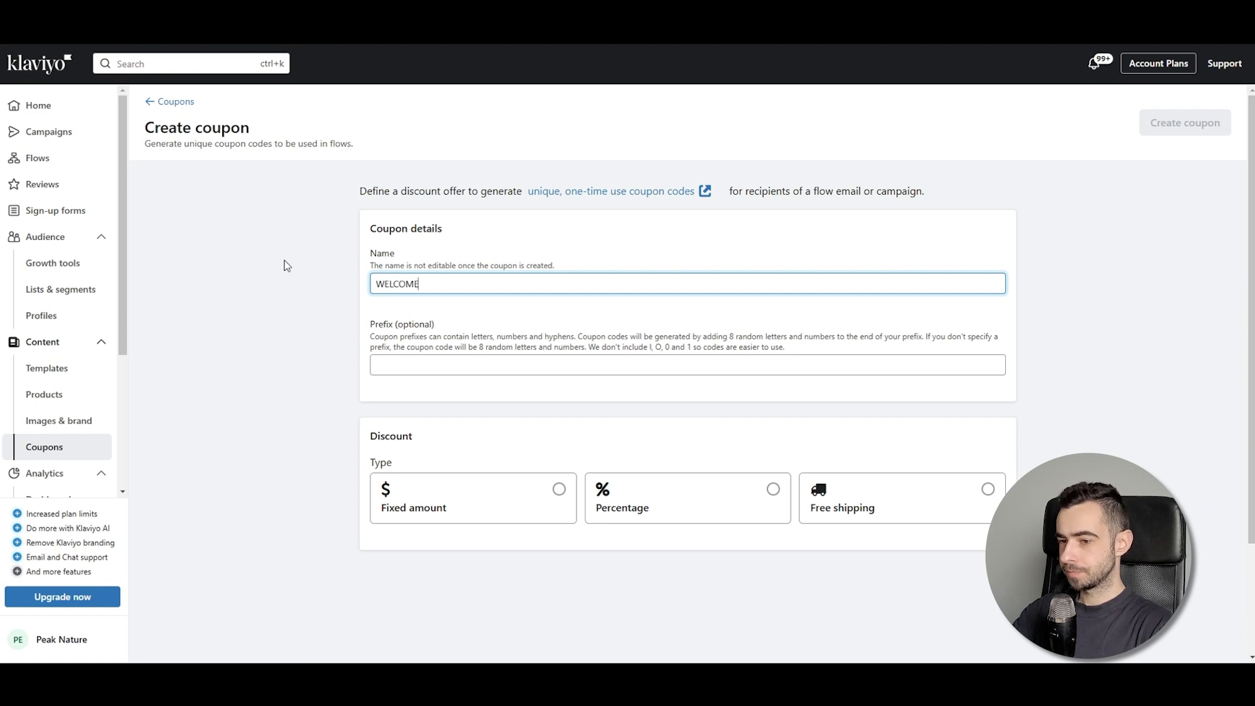
Choose Percentage as the discount type after comparing Fixed amount and Free shipping
left_click(630, 496)
scroll(504, 420, "down", 2)
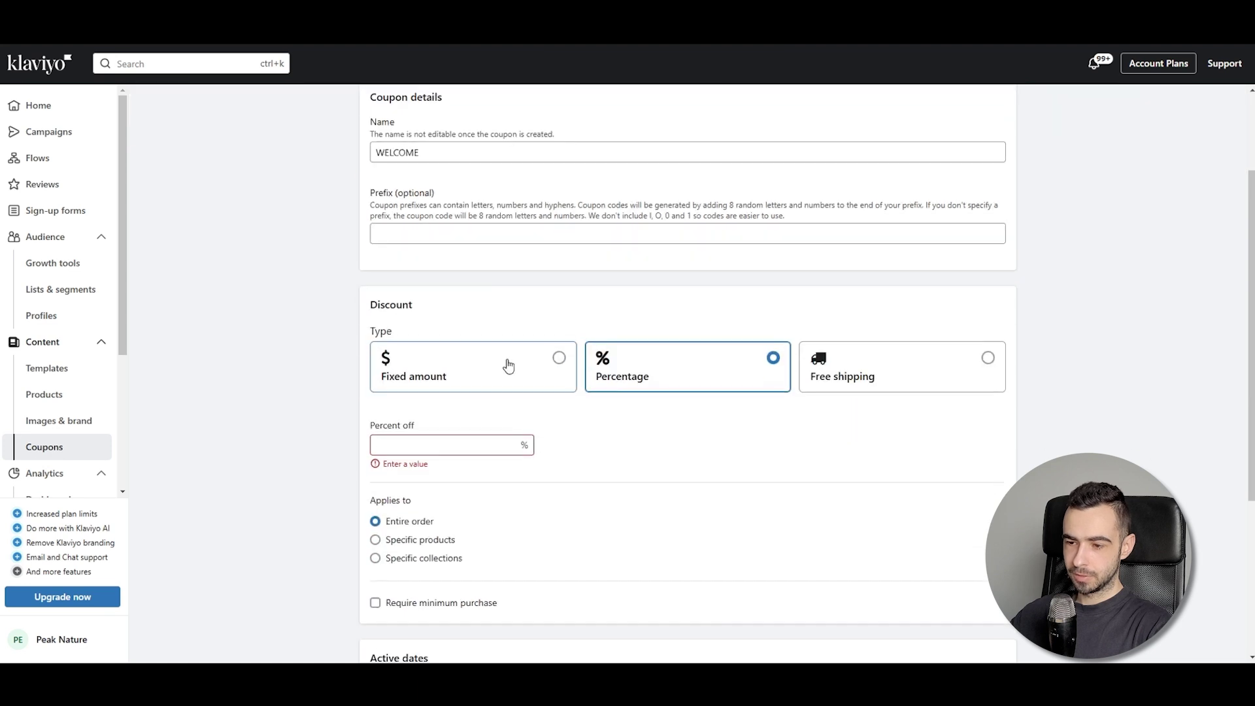
left_click(507, 364)
left_click(695, 371)
left_click(927, 370)
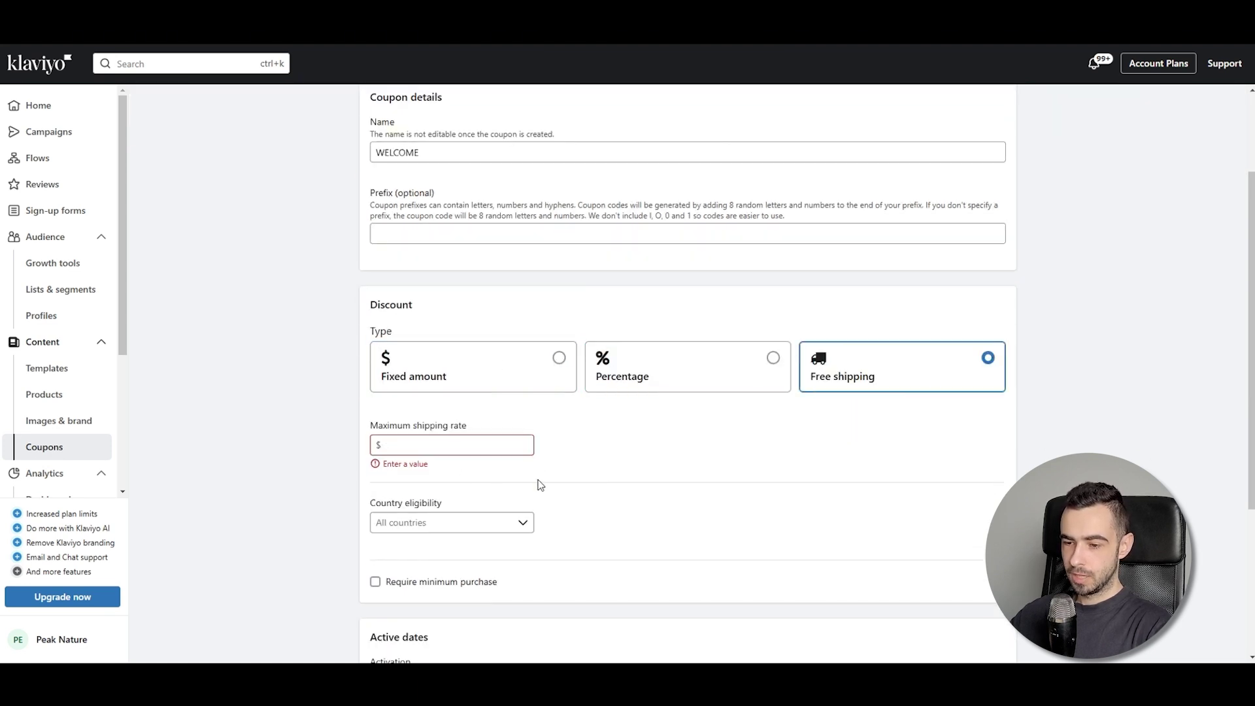
scroll(541, 481, "down", 4)
scroll(535, 326, "up", 3)
left_click(541, 331)
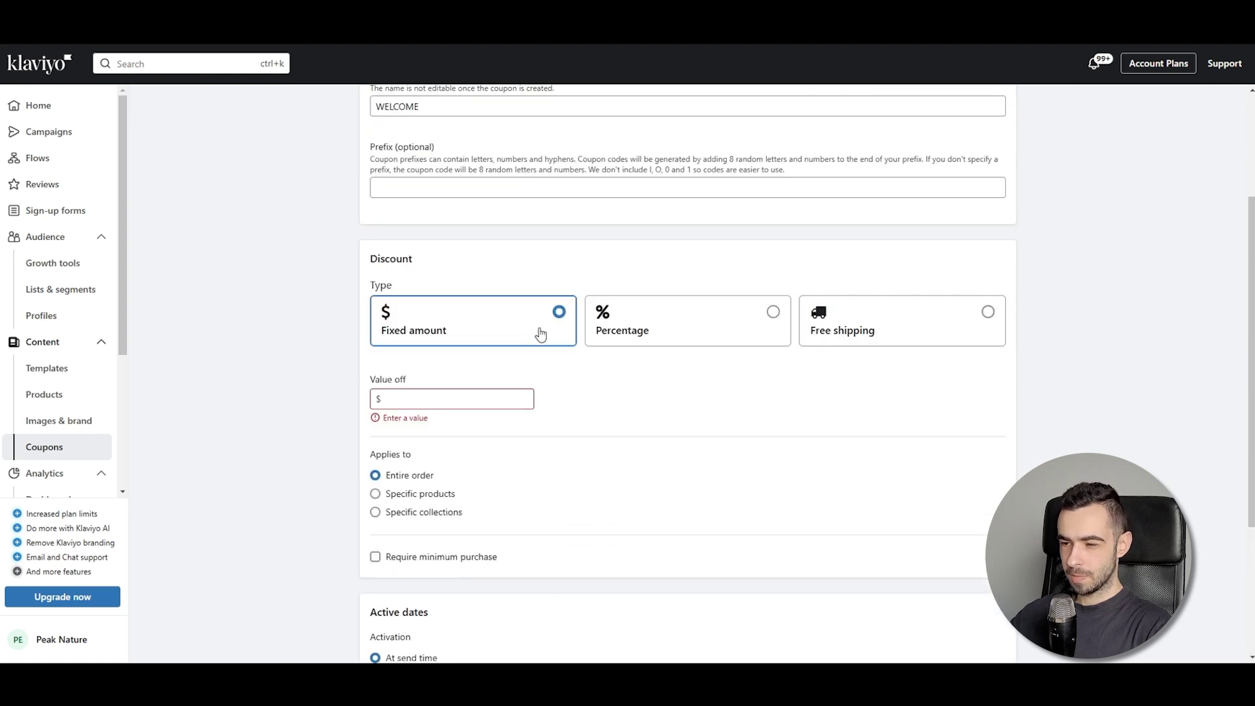
left_click(639, 330)
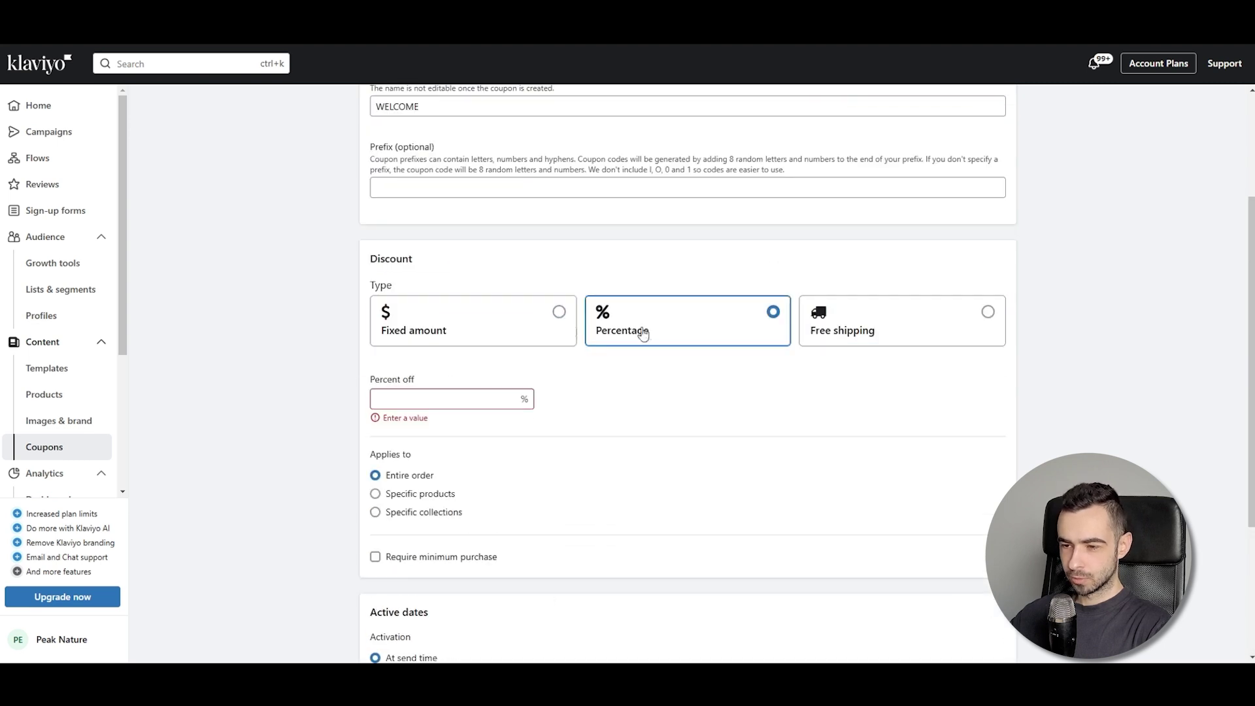
left_click(444, 331)
left_click(645, 336)
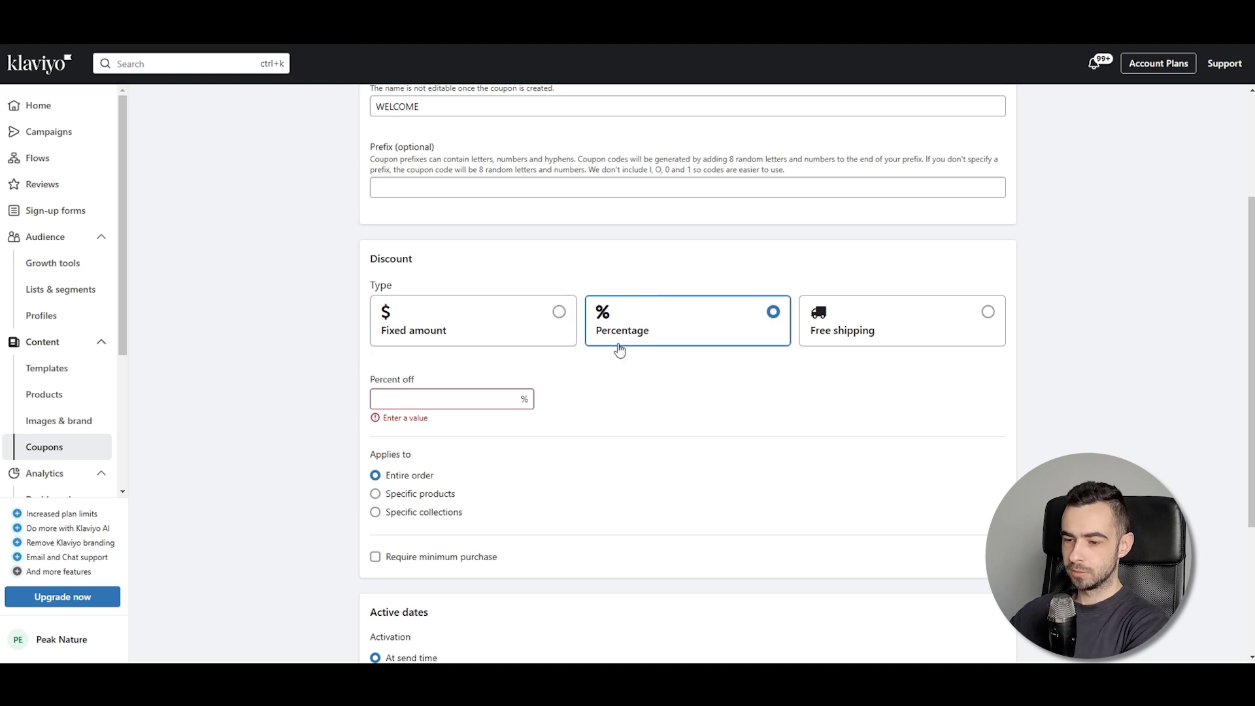
Enter 10 as the percent off for the WELCOME coupon
left_click_drag(459, 418, 449, 402)
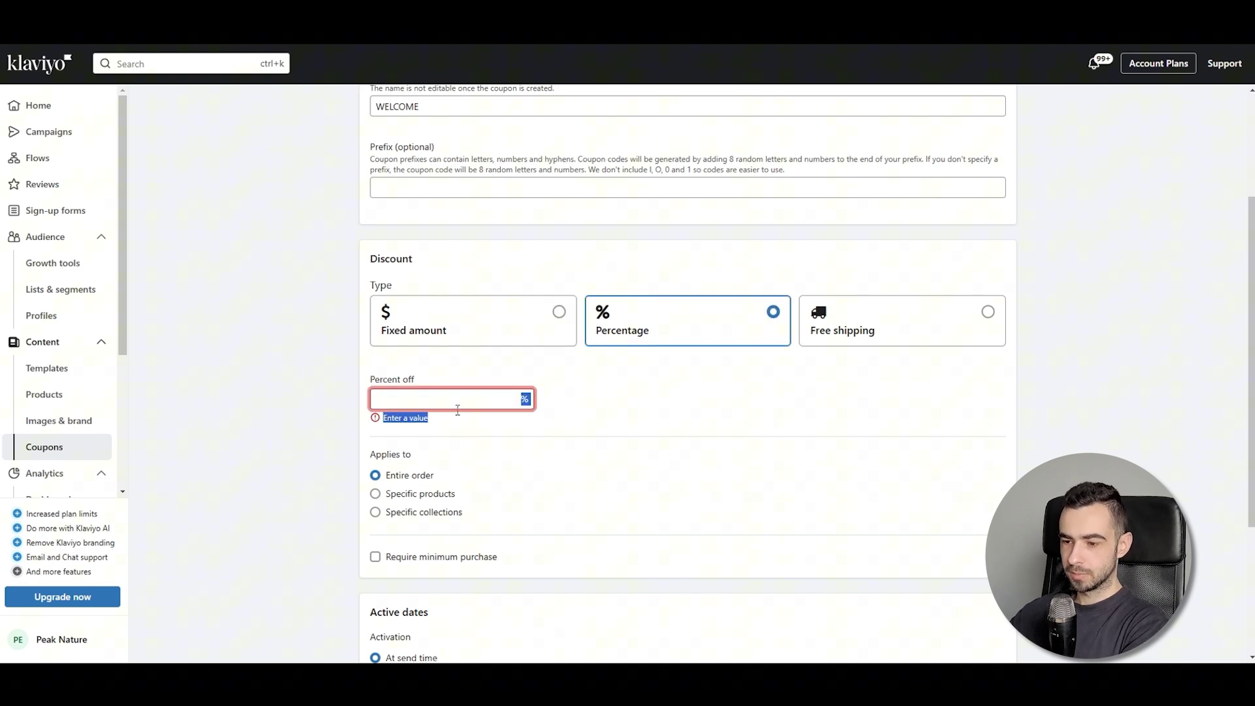
left_click(457, 402)
type("10")
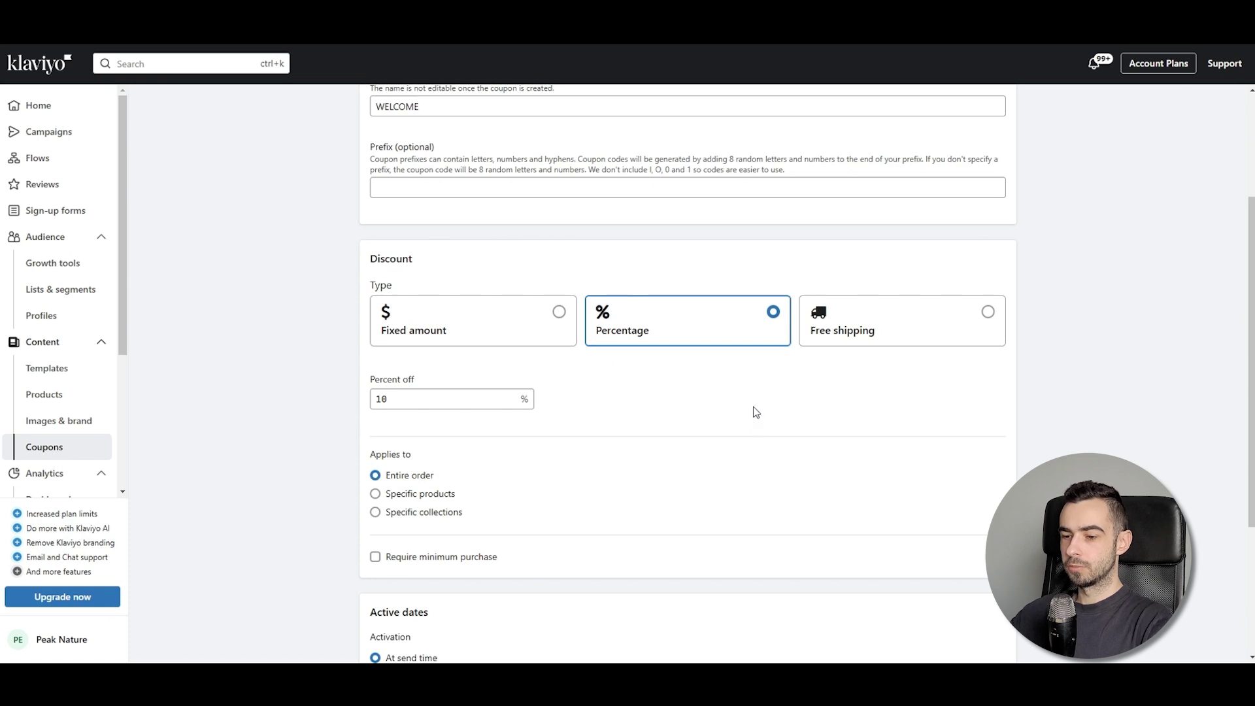
scroll(581, 409, "down", 3)
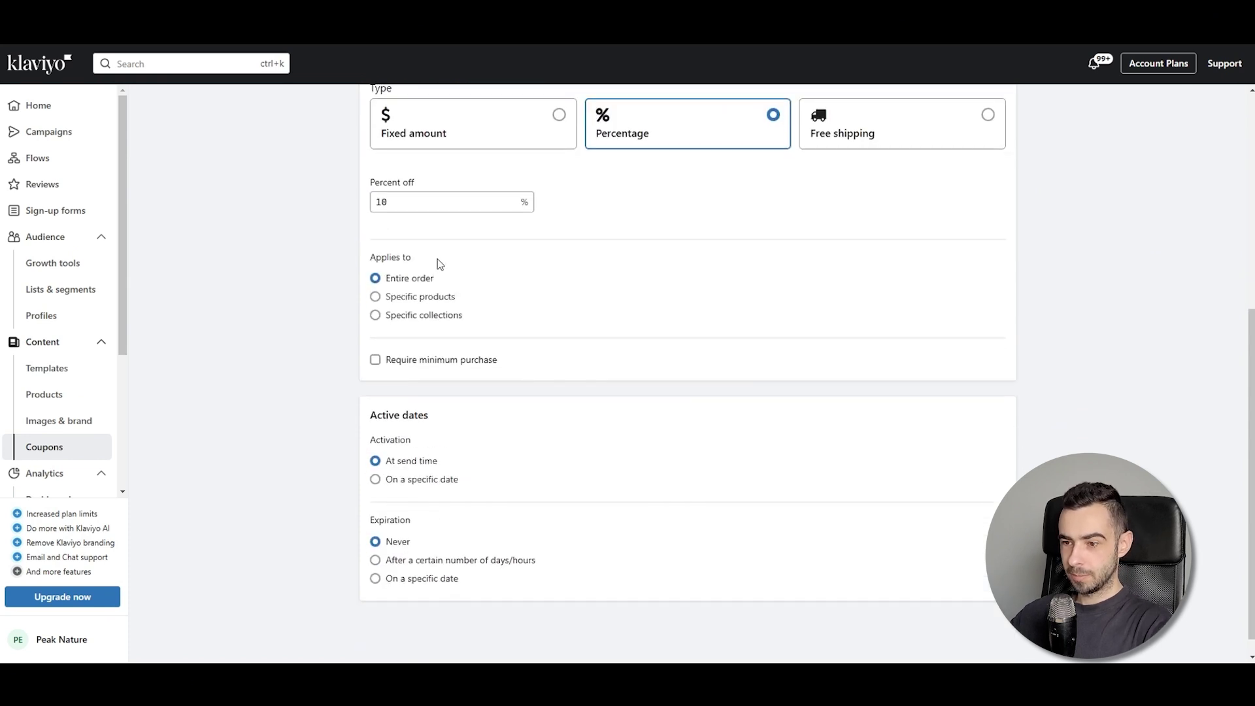
Try a 100 minimum purchase amount, then turn the minimum purchase requirement off
left_click(392, 362)
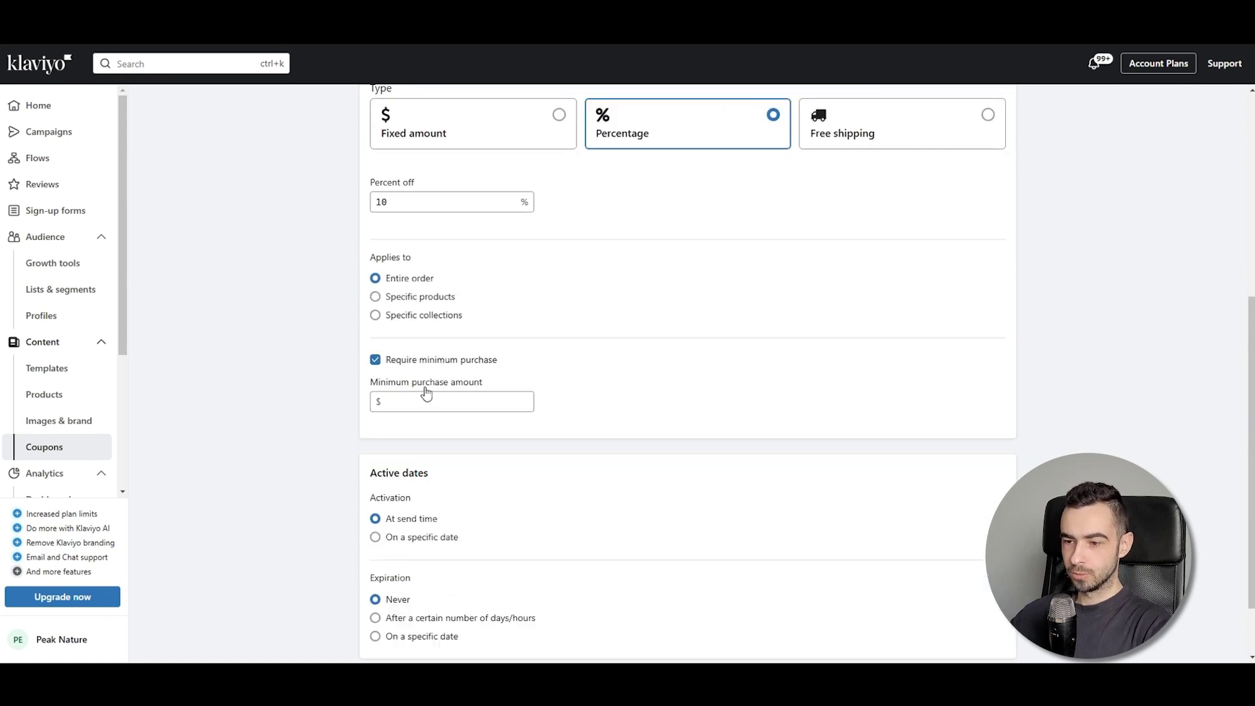
left_click(429, 397)
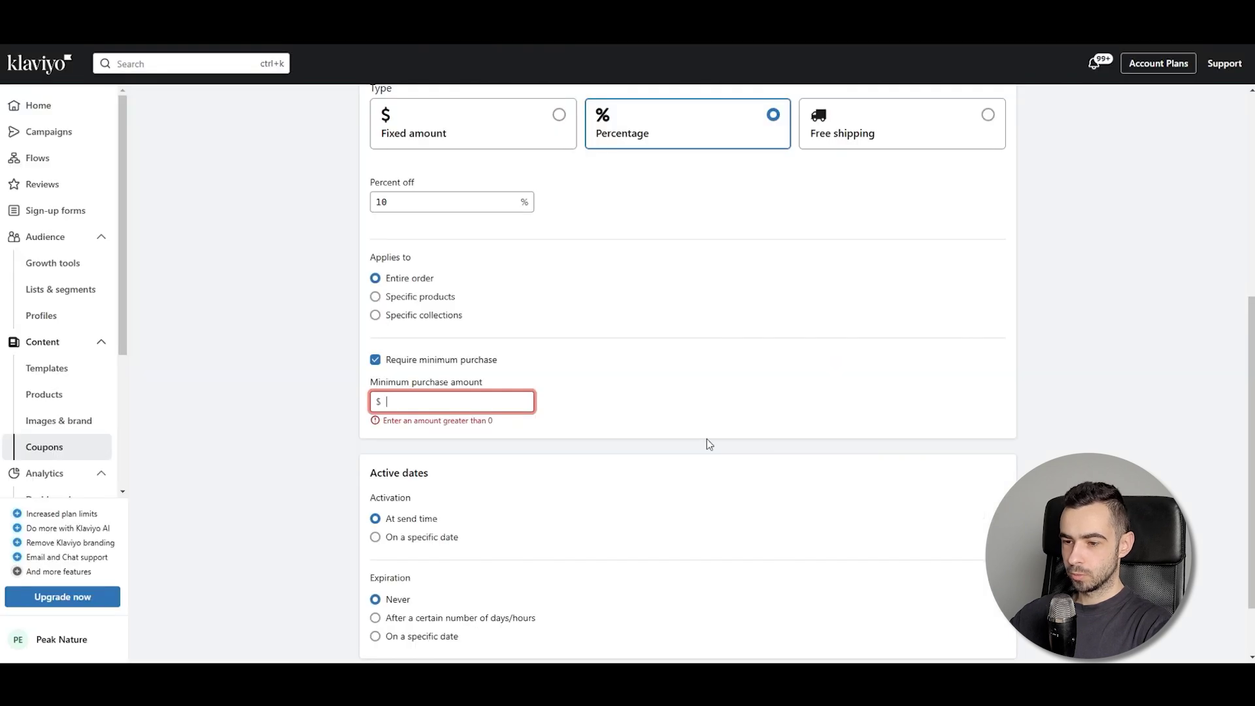
type("100")
left_click(728, 431)
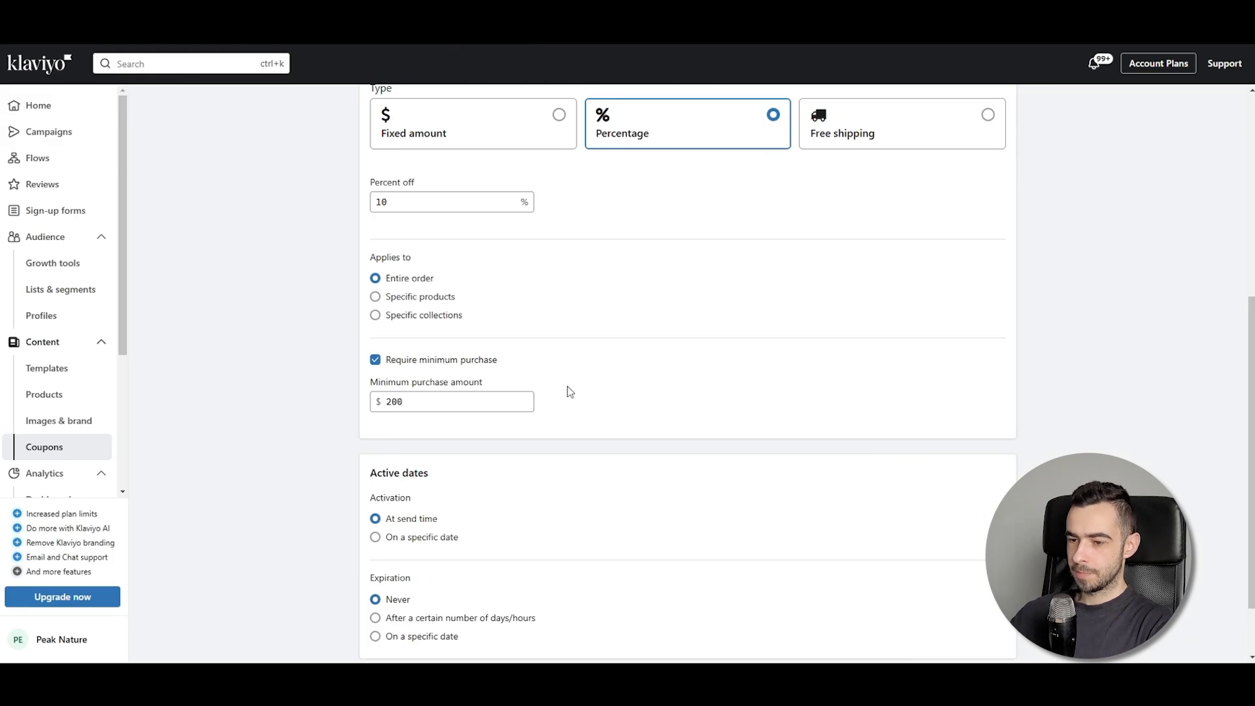
left_click(434, 362)
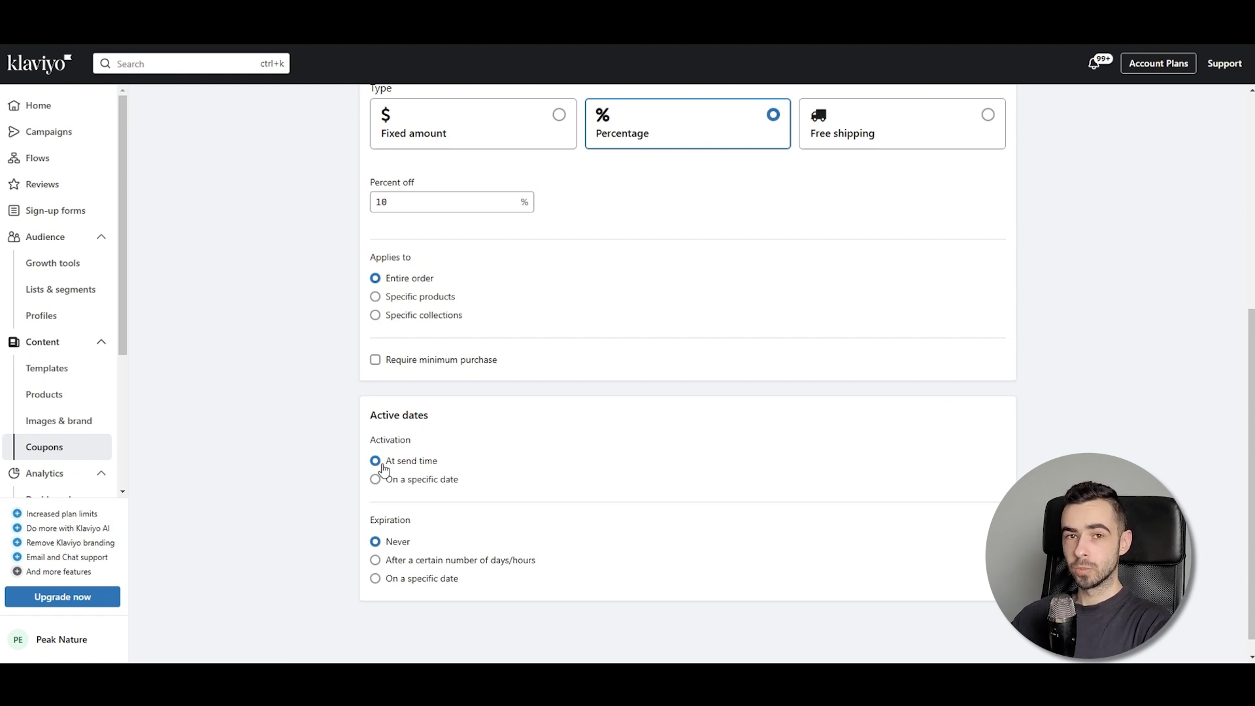
Set expiration to the specific date January 24, then switch to a days/hours duration
scroll(386, 484, "down", 1)
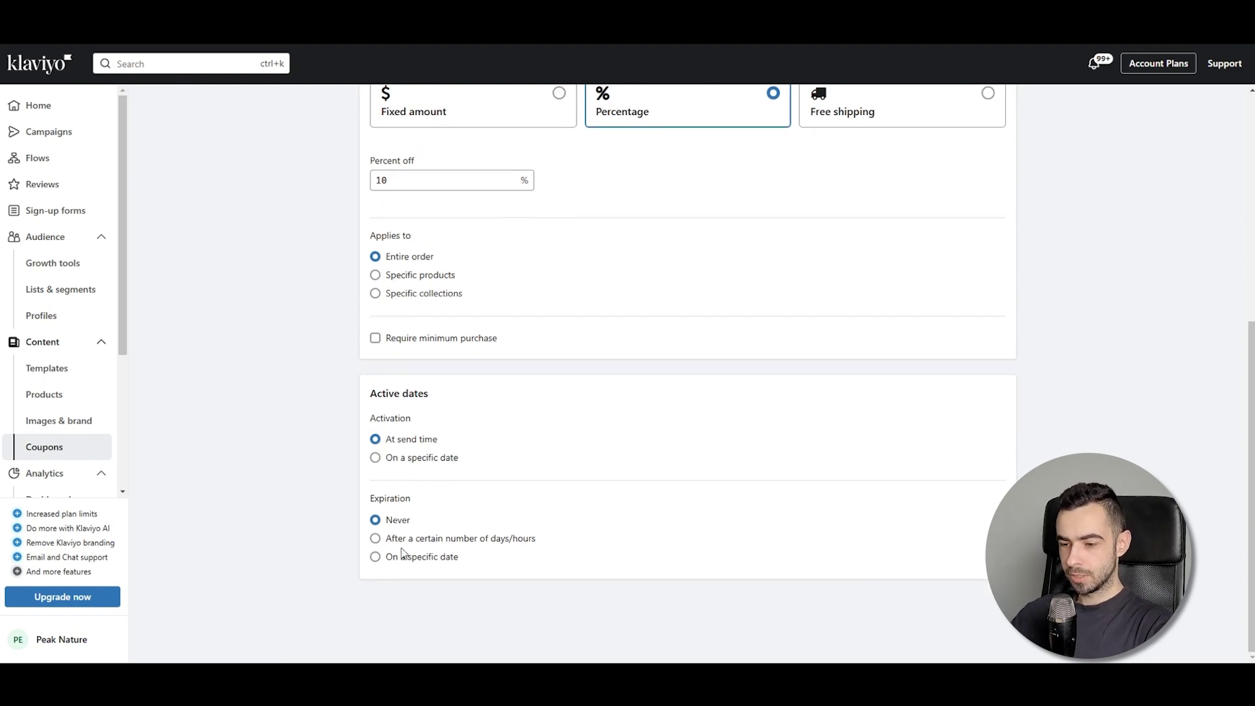
left_click(397, 538)
left_click(372, 523)
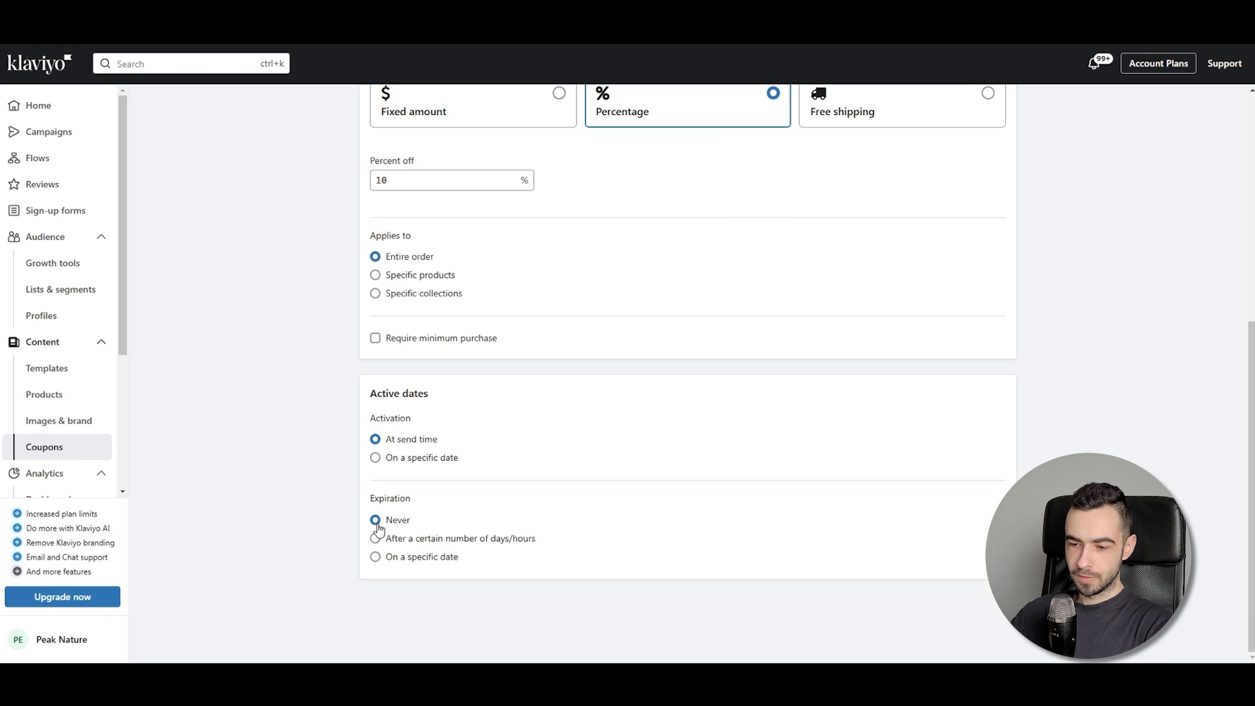
left_click(390, 560)
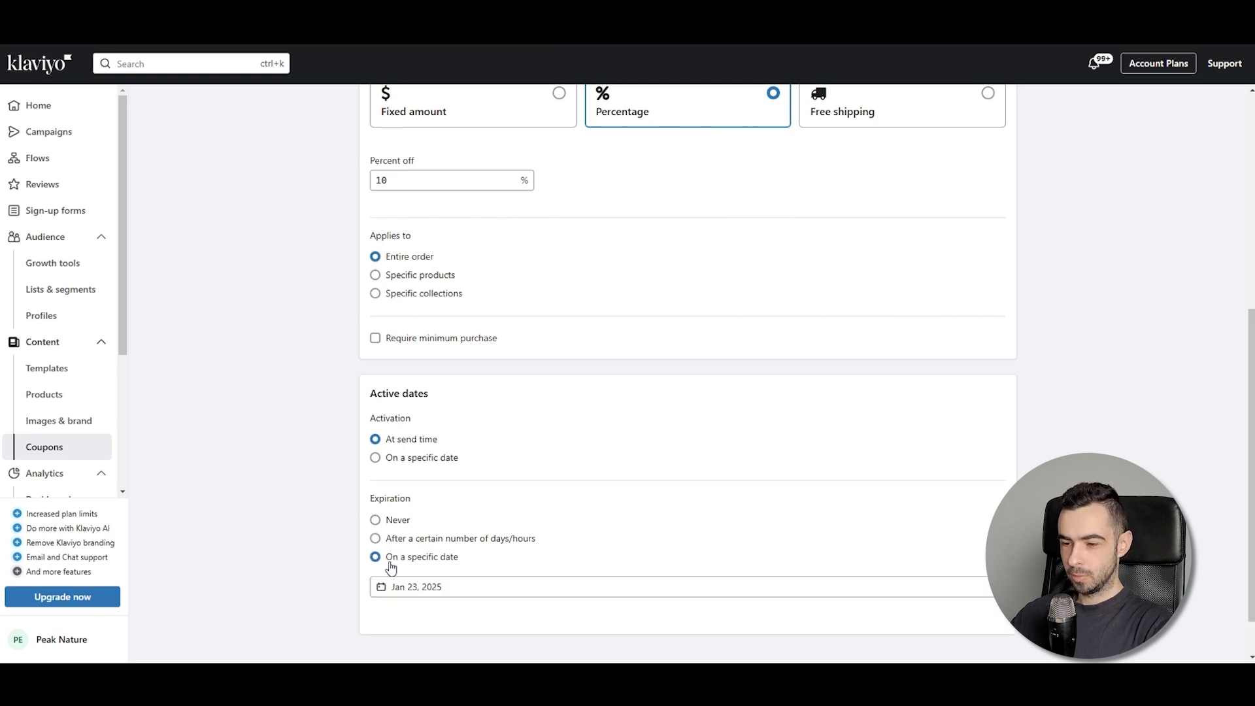
scroll(356, 559, "down", 2)
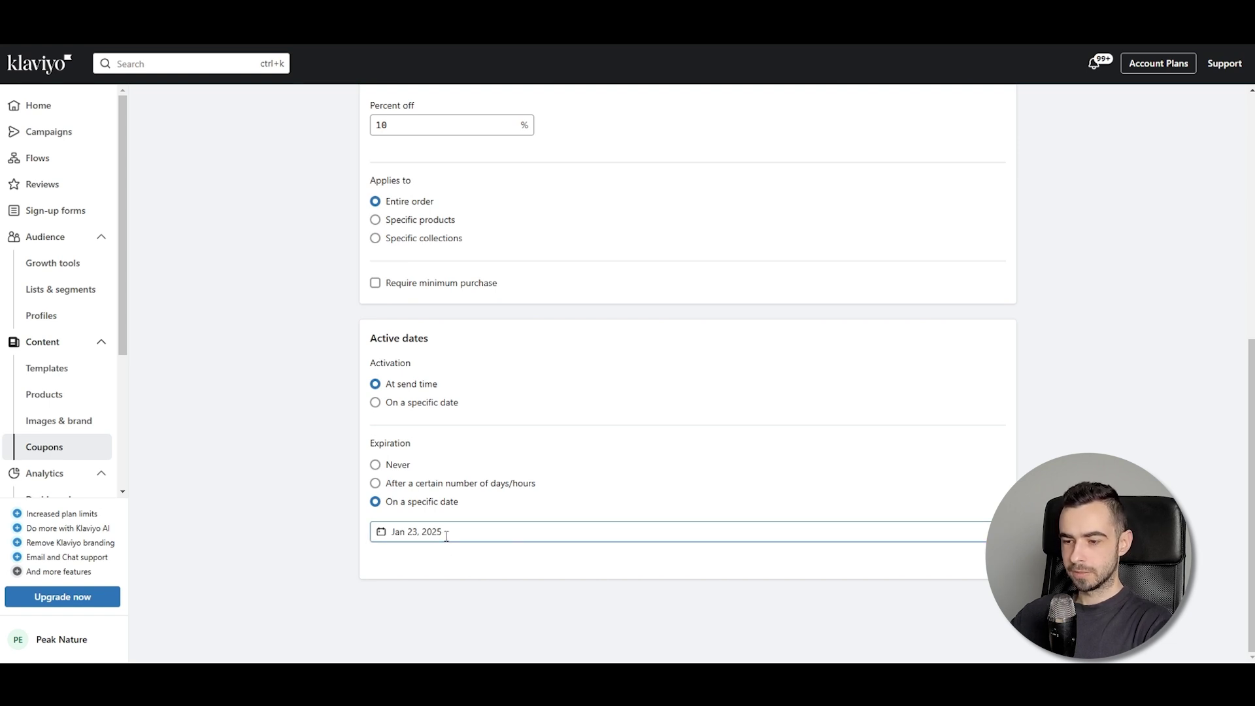
left_click(446, 534)
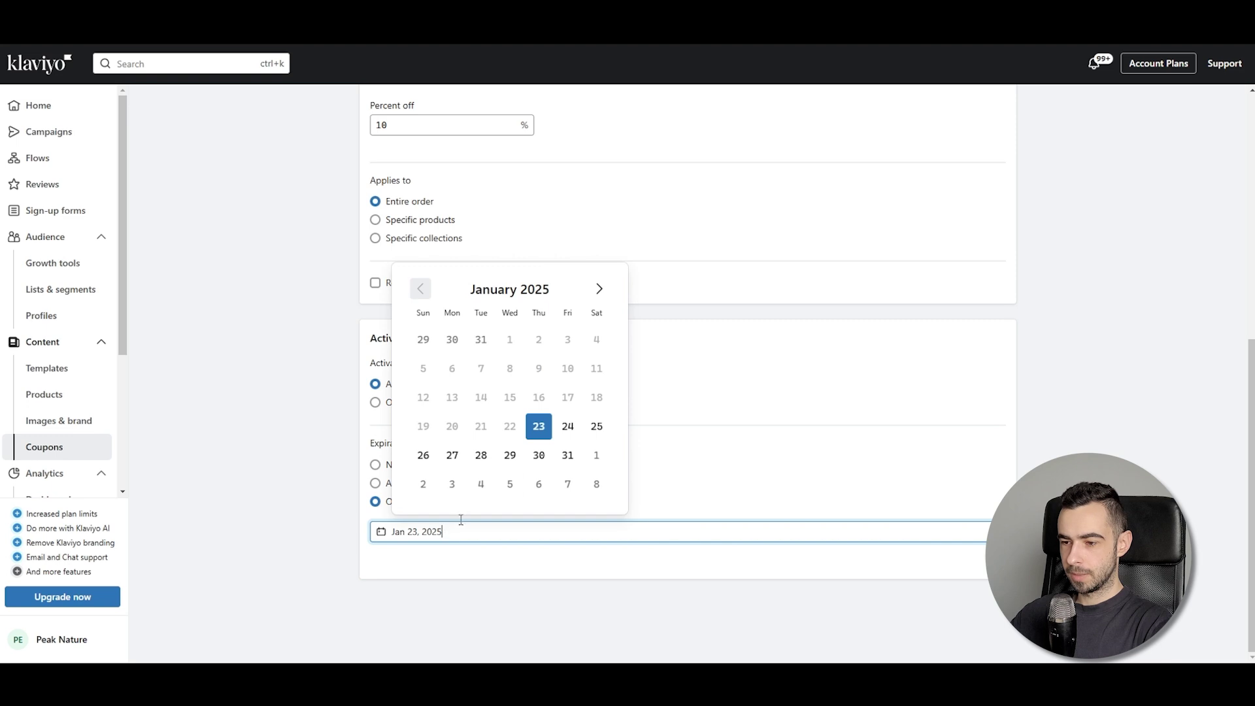
left_click(569, 428)
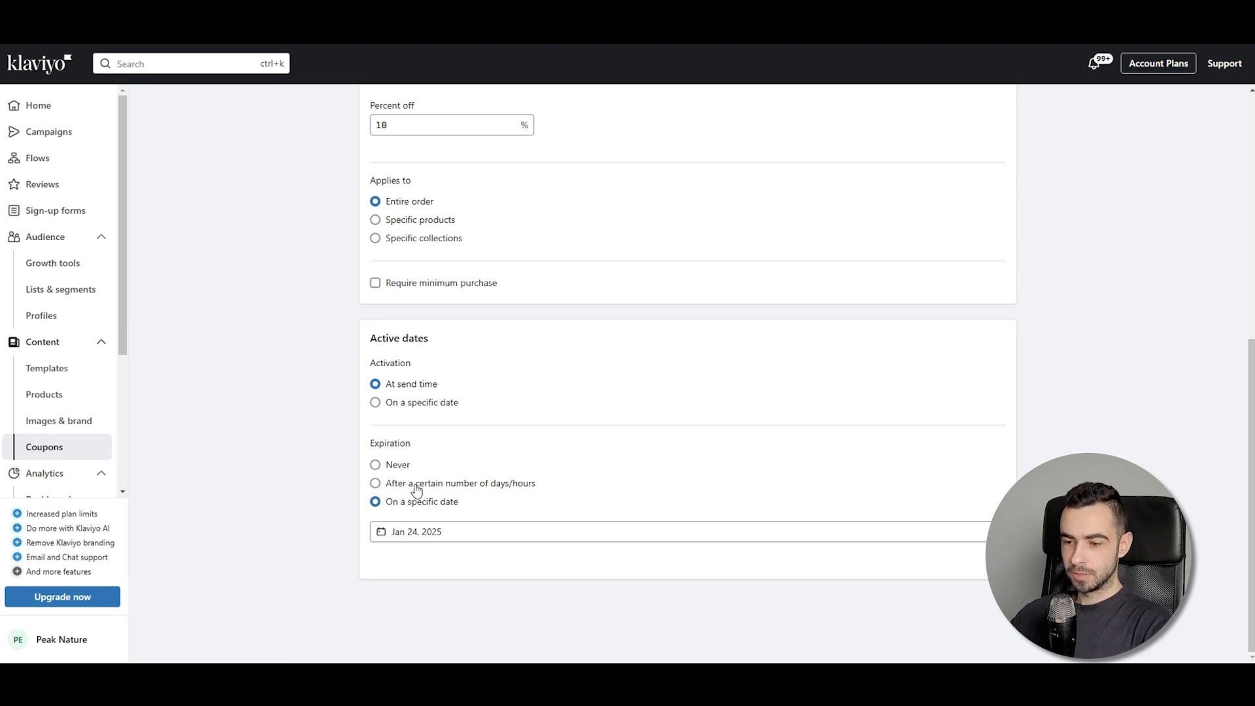
scroll(417, 458, "up", 5)
scroll(419, 392, "down", 5)
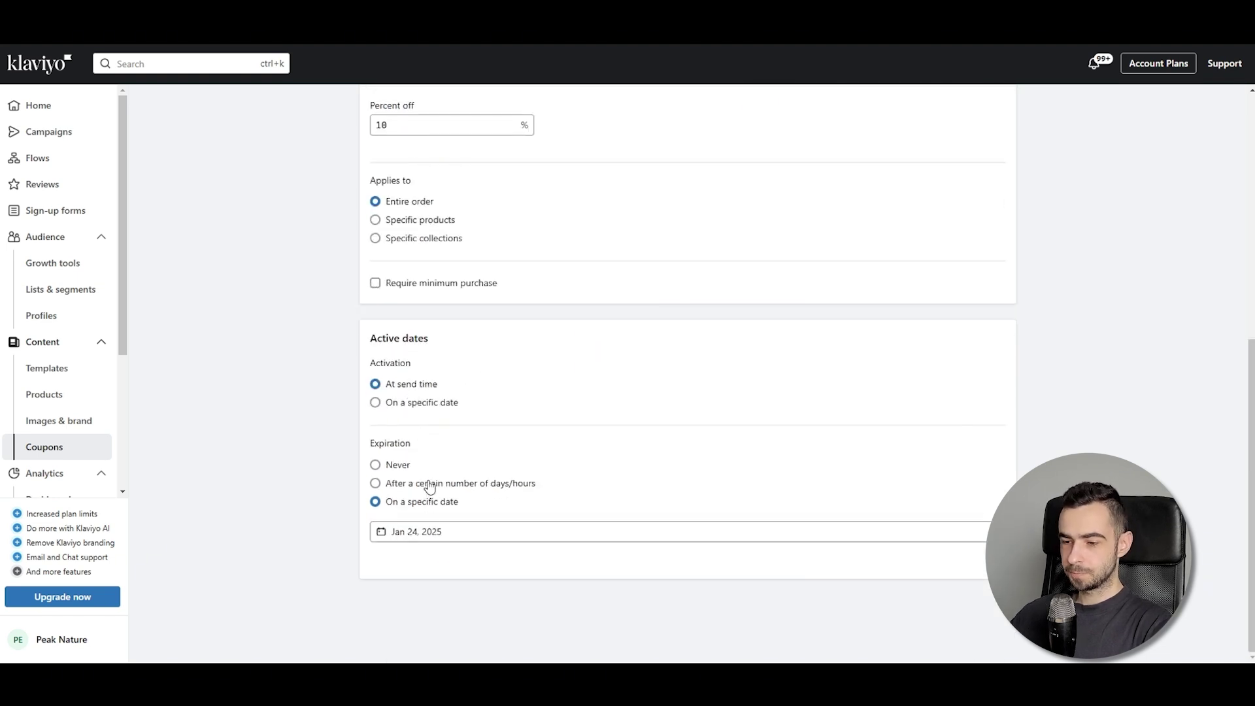
left_click(430, 488)
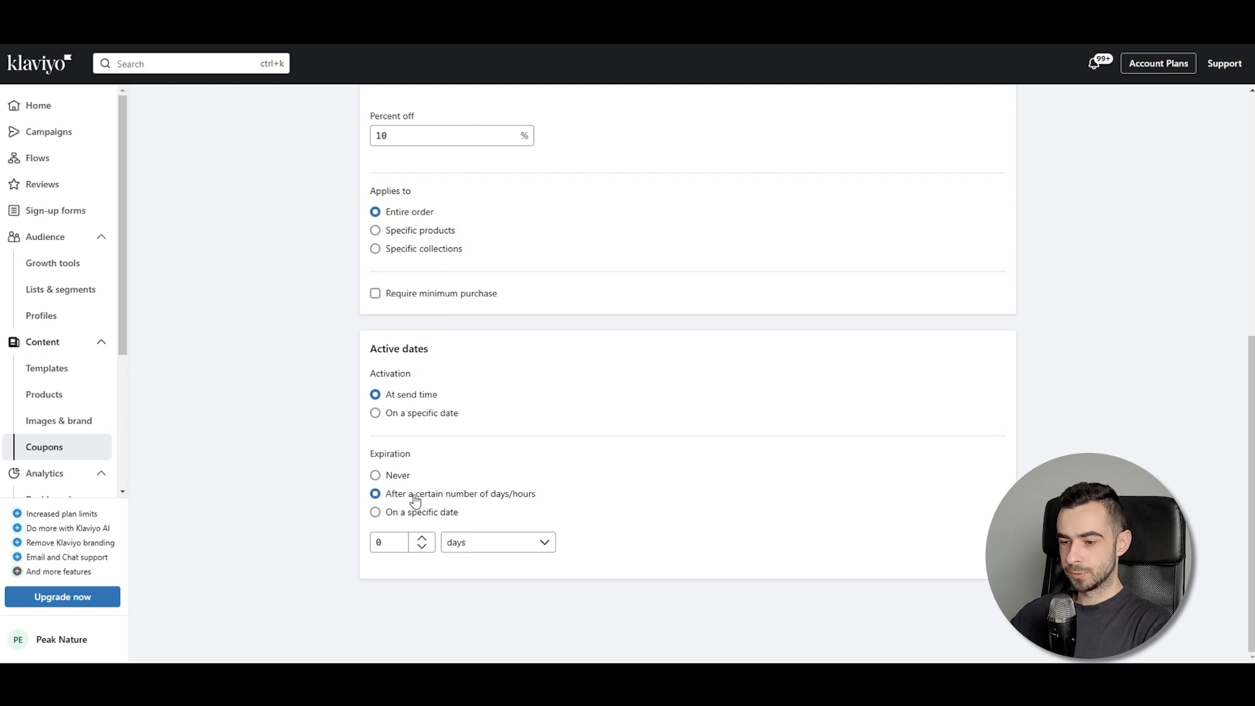
Keep days as the expiration unit and enter a 5-day duration
left_click(485, 556)
left_click(482, 553)
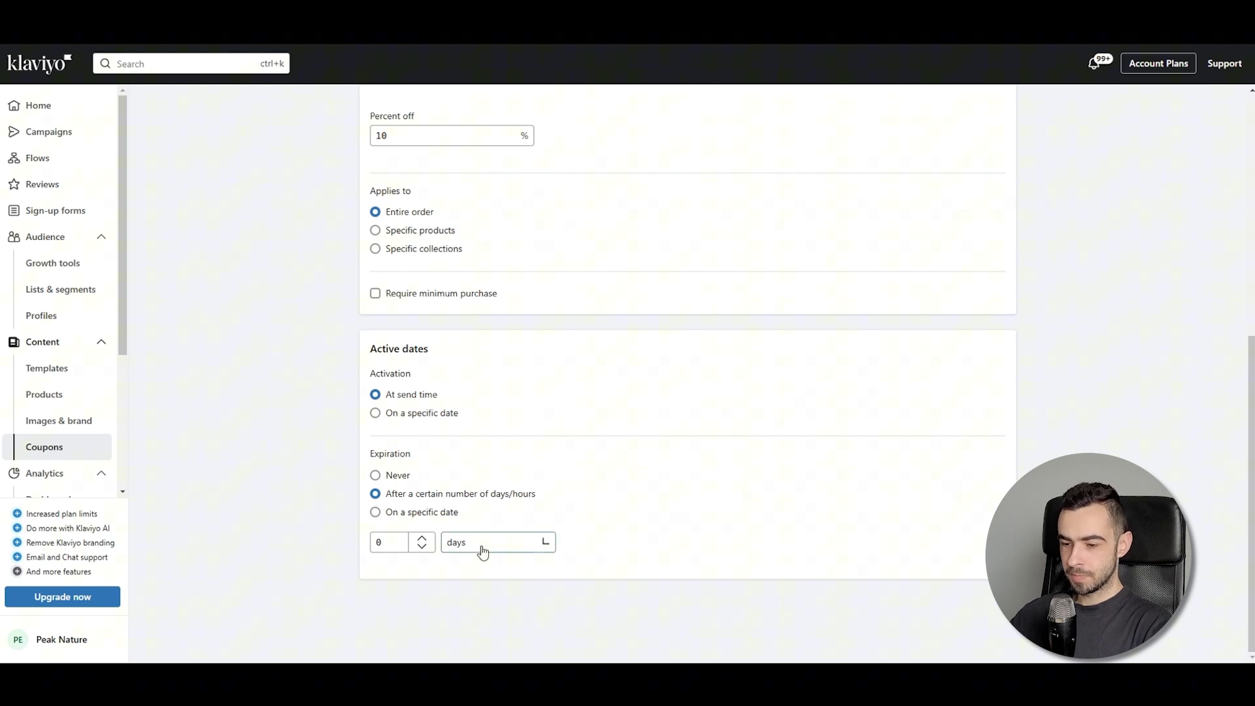
left_click(468, 549)
left_click(226, 530)
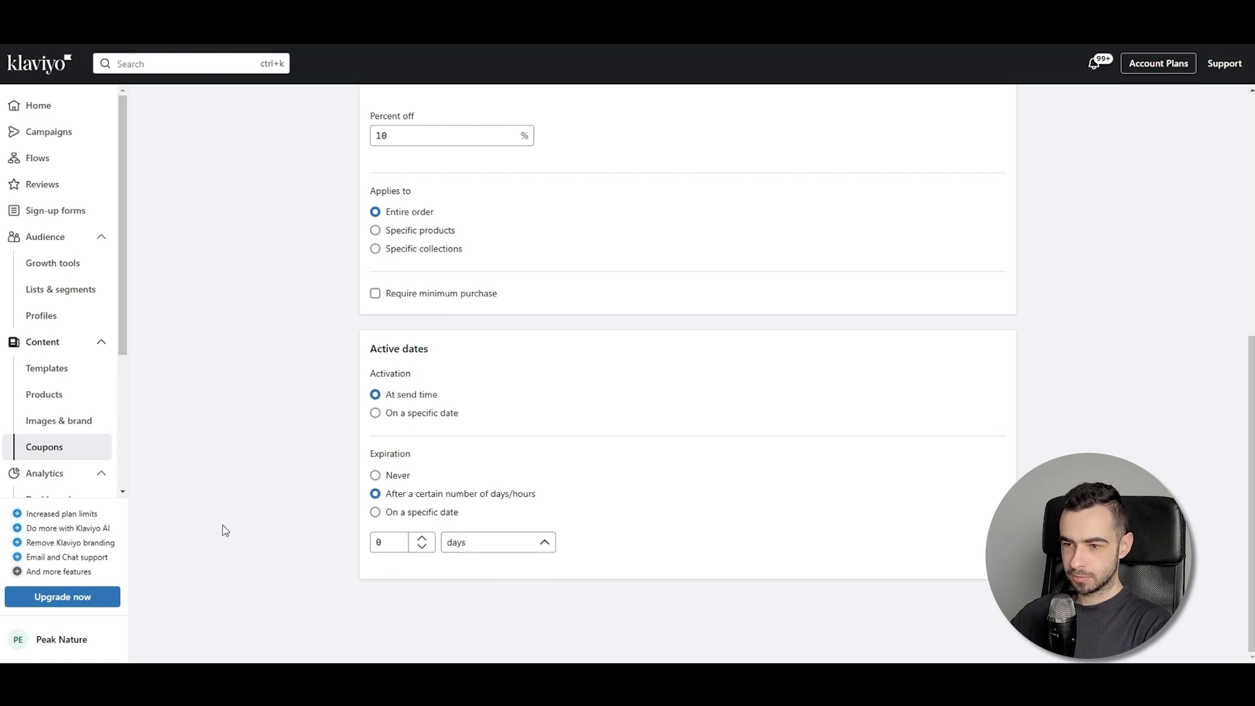
left_click(387, 542)
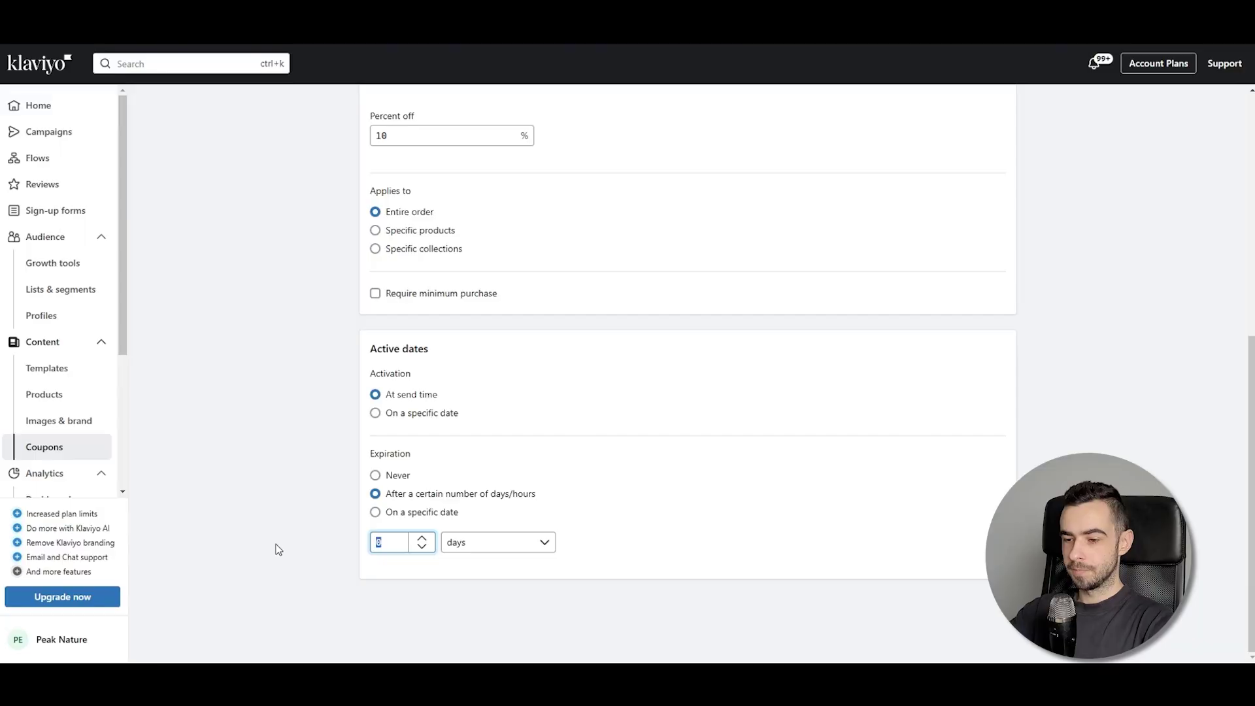
left_click(348, 573)
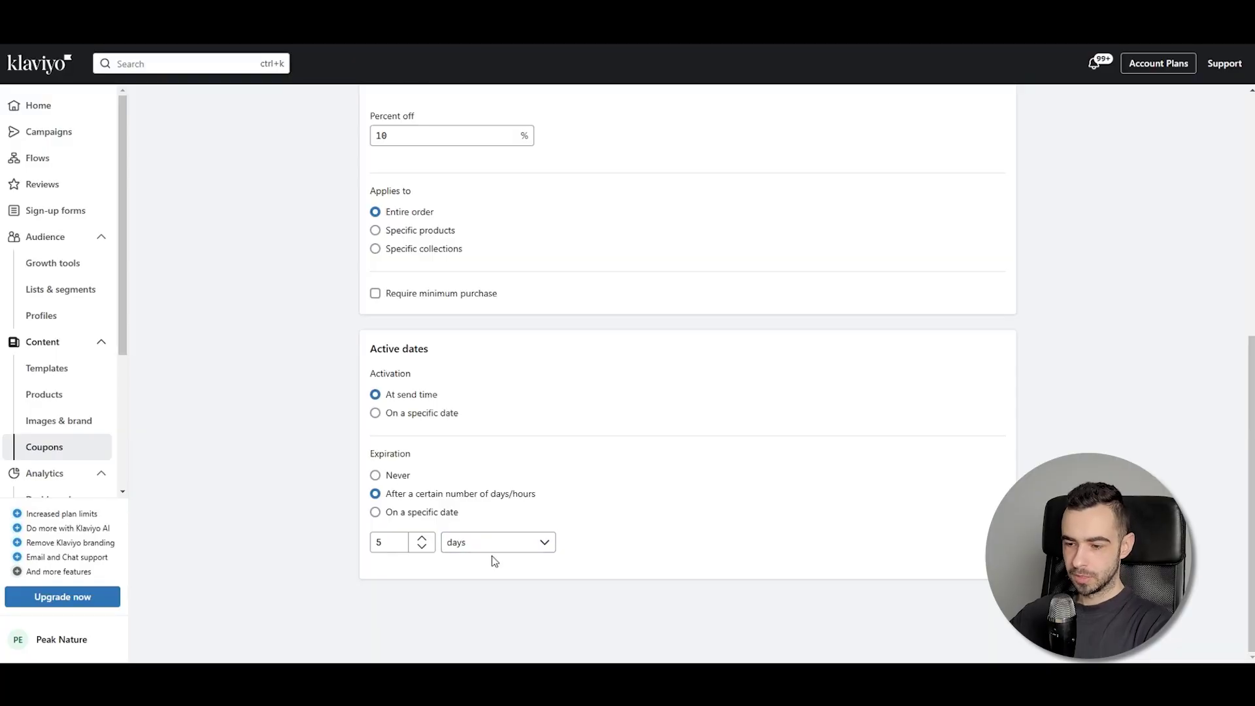
Try hour-based expiration values of 24, 8 and then 10 hours
left_click(487, 549)
left_click(493, 590)
double_click(386, 544)
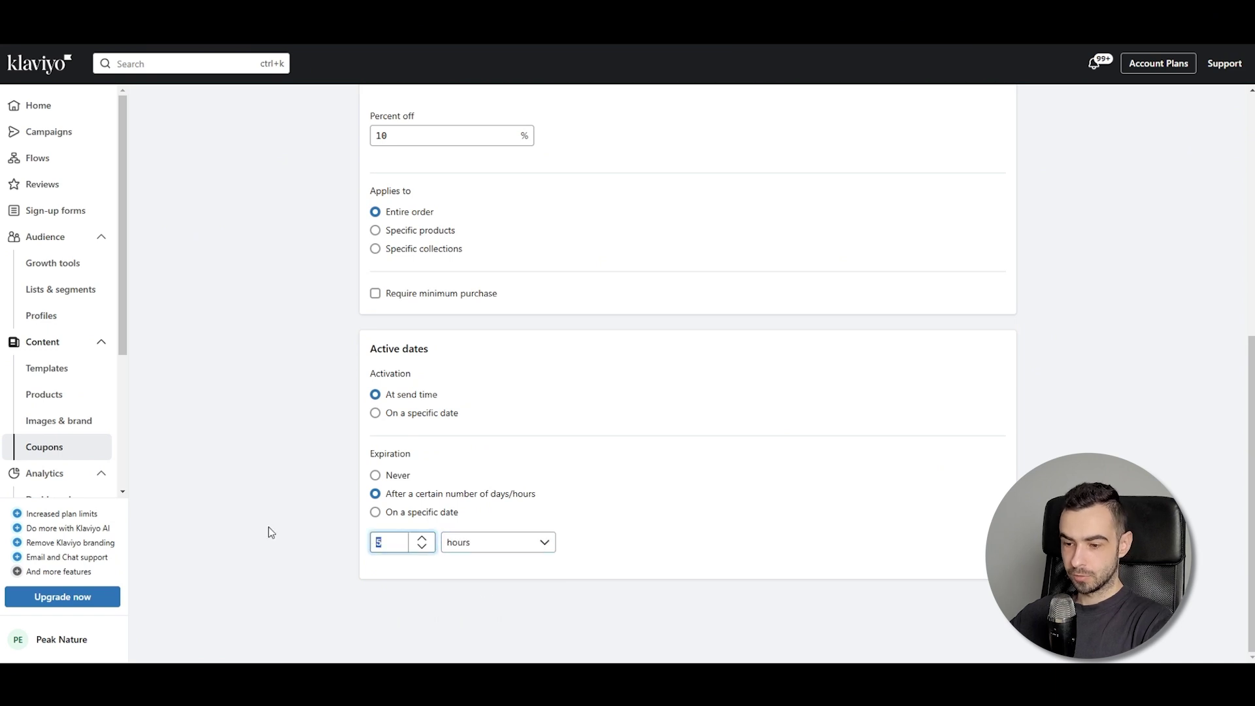
type("24")
double_click(381, 543)
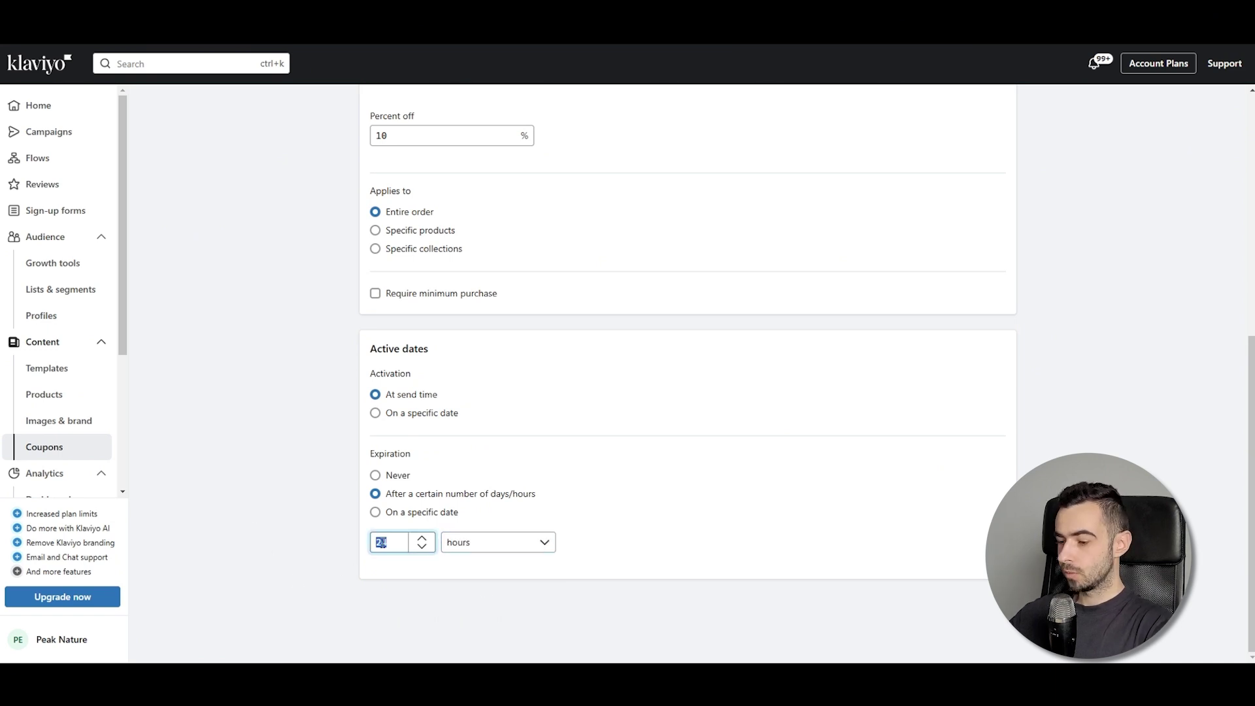
type("8")
left_click(319, 514)
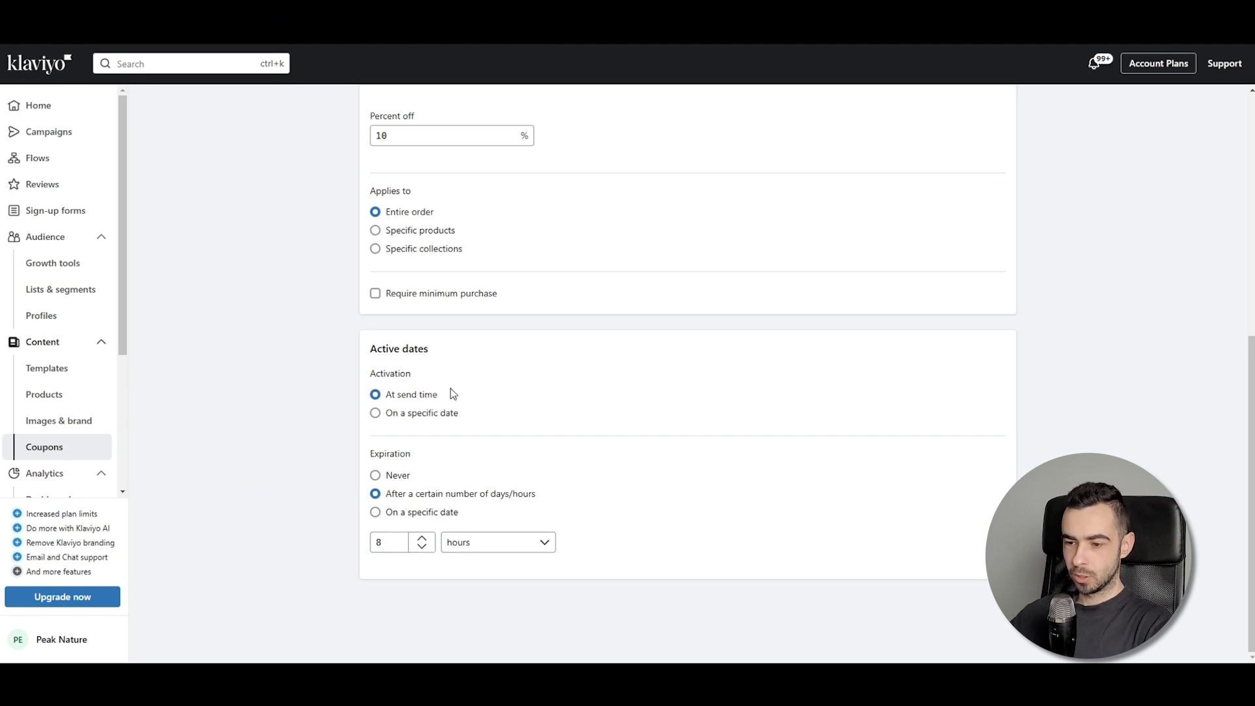
left_click_drag(375, 376, 426, 379)
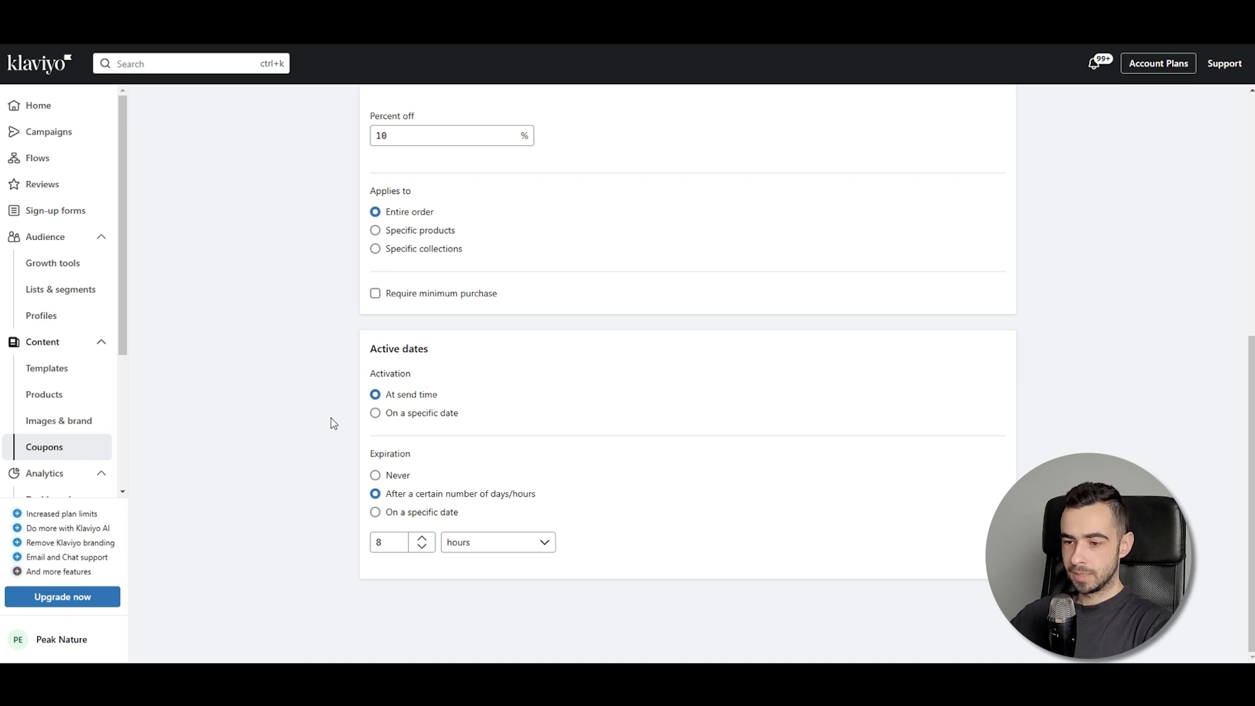
left_click(390, 542)
type("10")
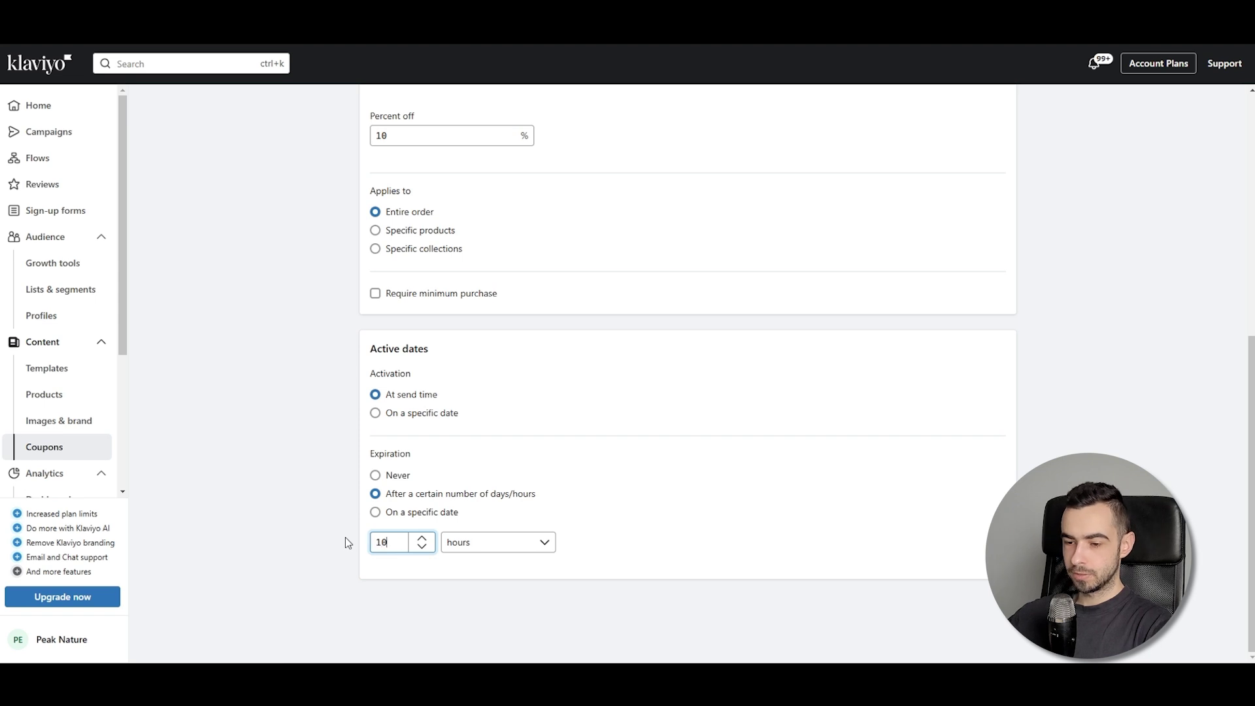
left_click(345, 538)
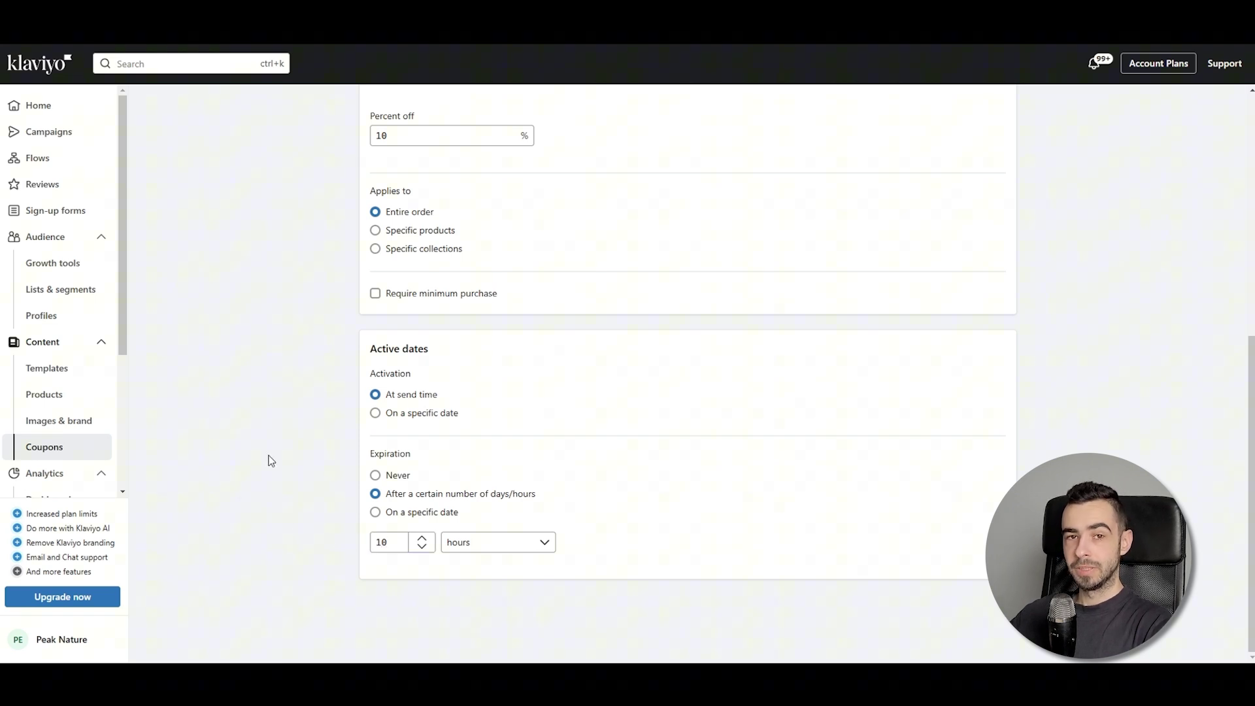
Return to days, trim the duration to 5 days and create the coupon
left_click(394, 545)
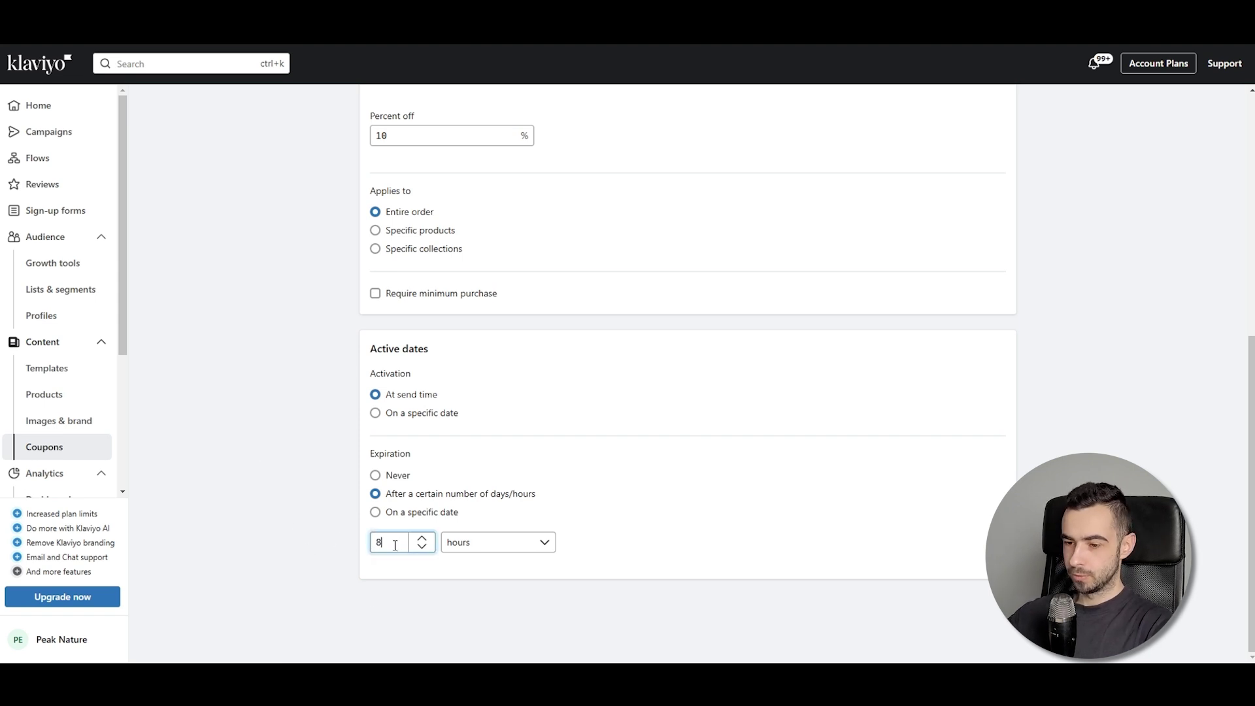
left_click(409, 517)
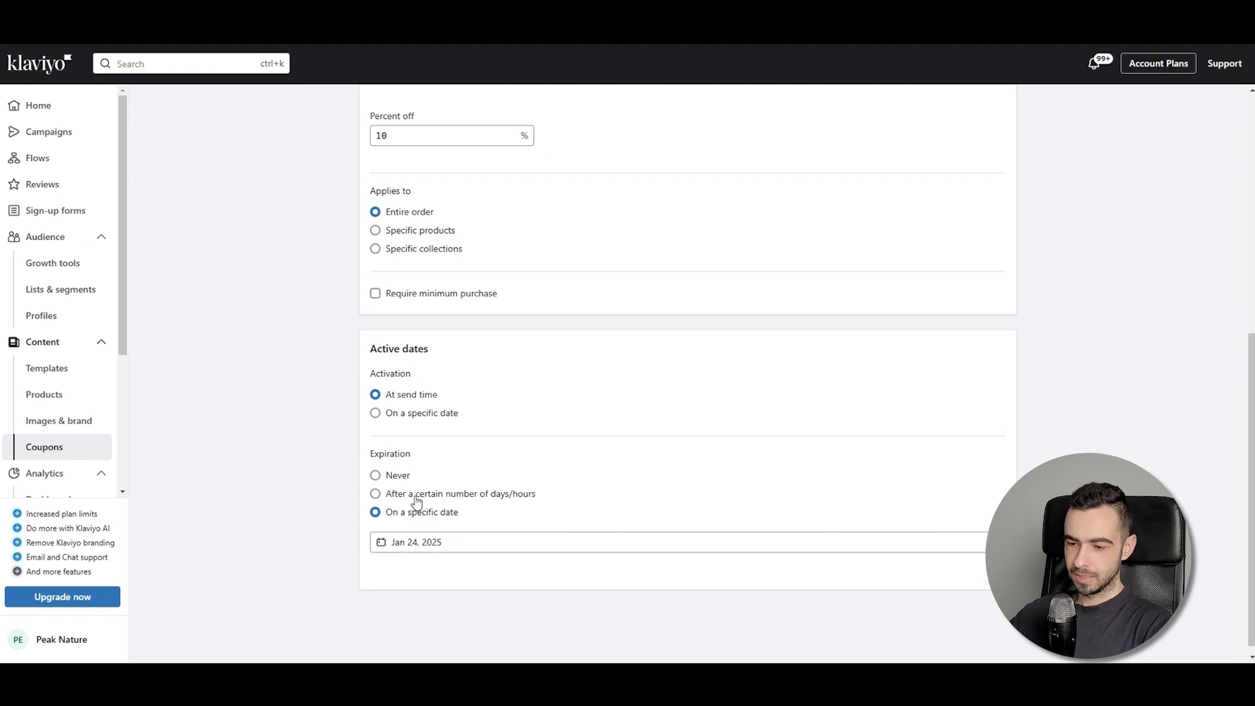
left_click(416, 496)
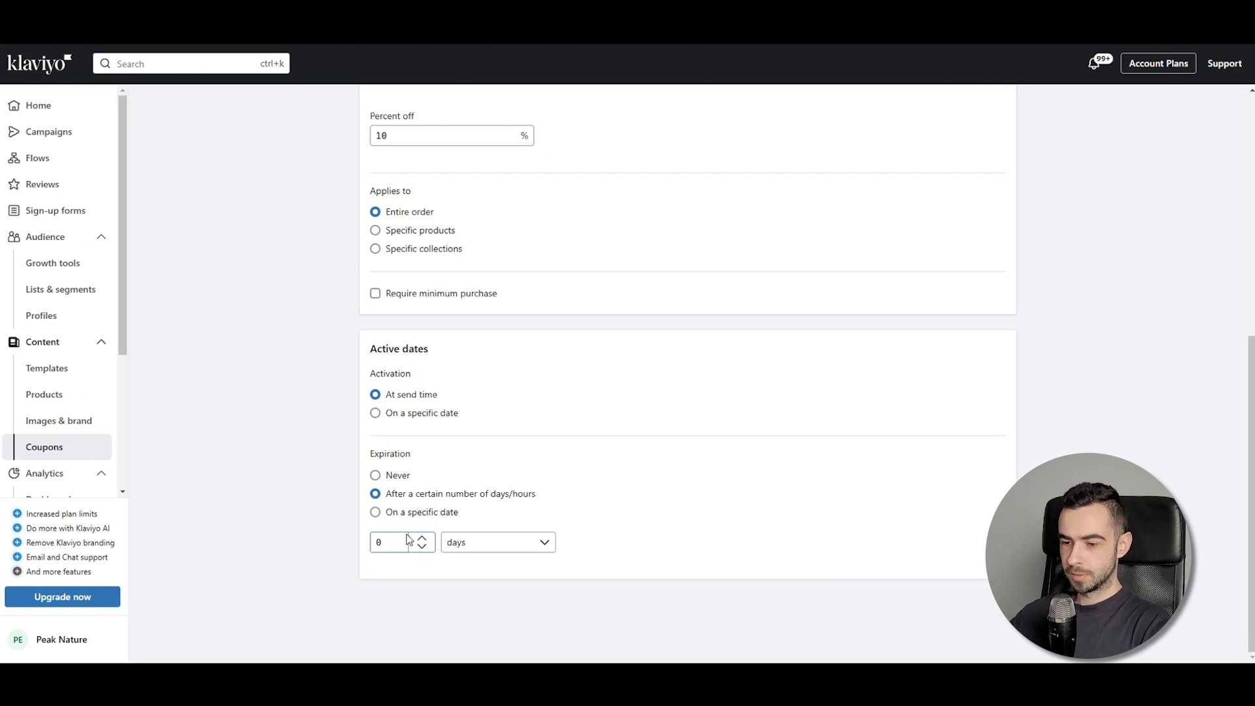
left_click(500, 545)
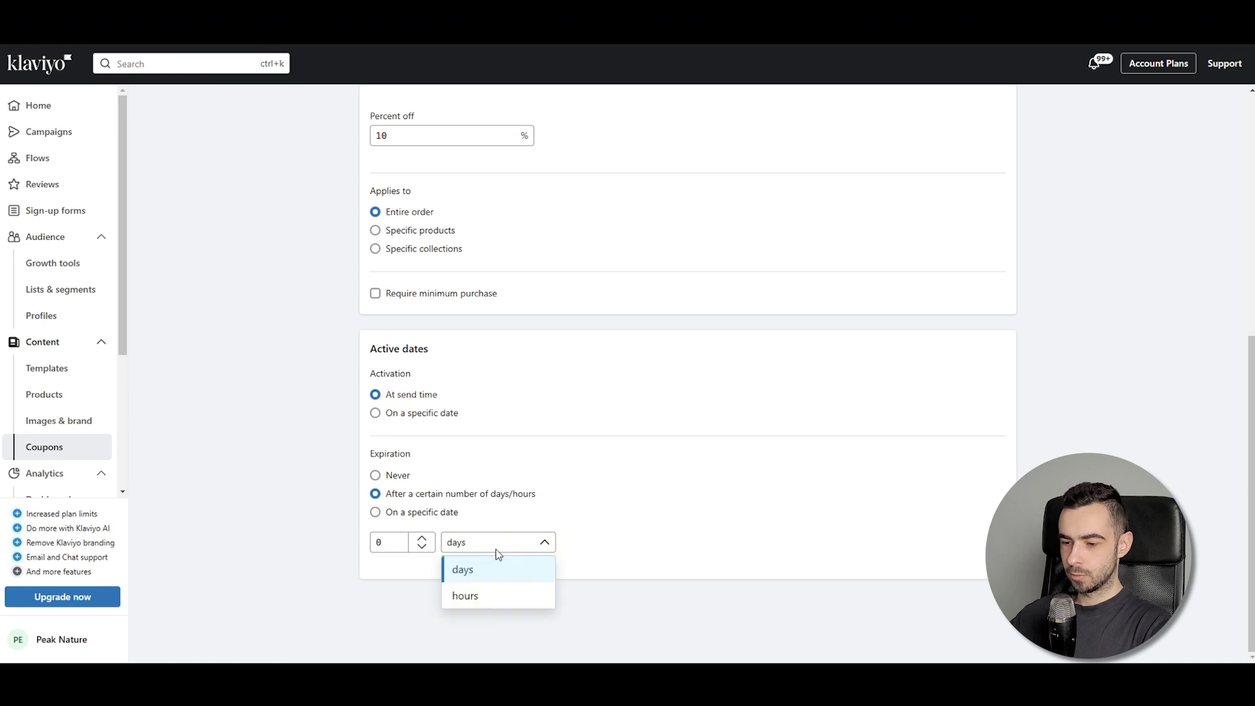
left_click(478, 569)
double_click(371, 544)
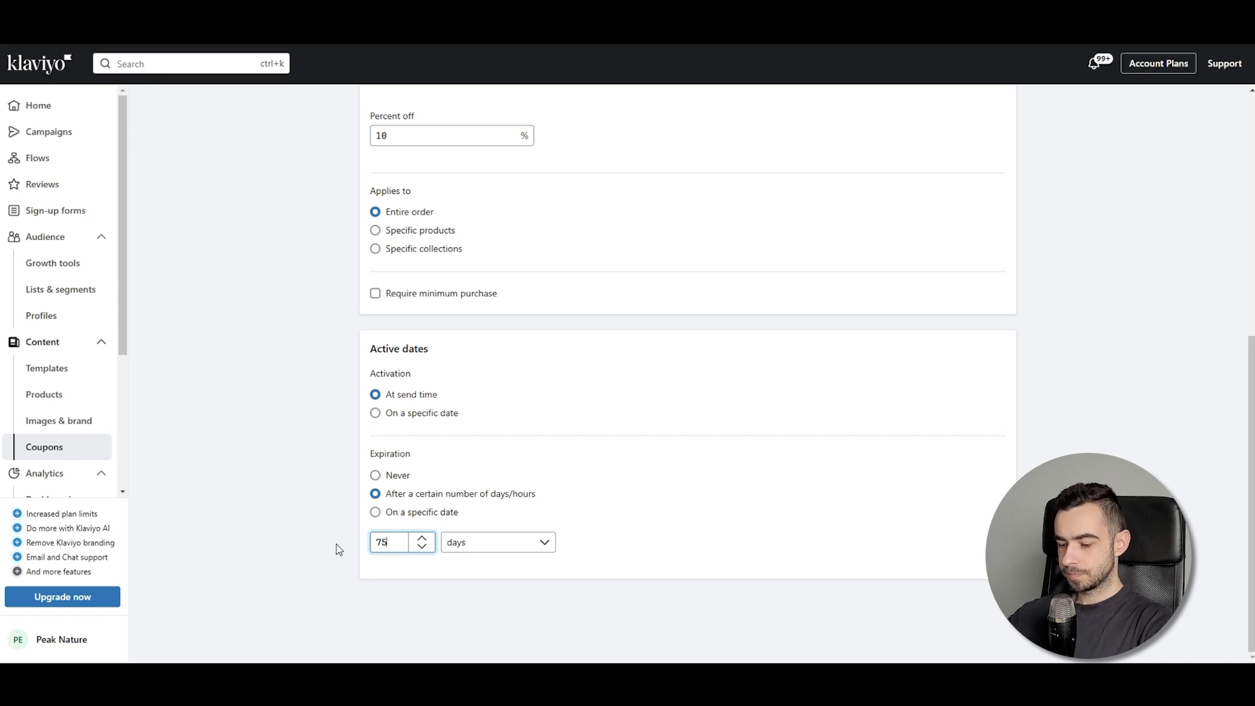
key("BackSpace")
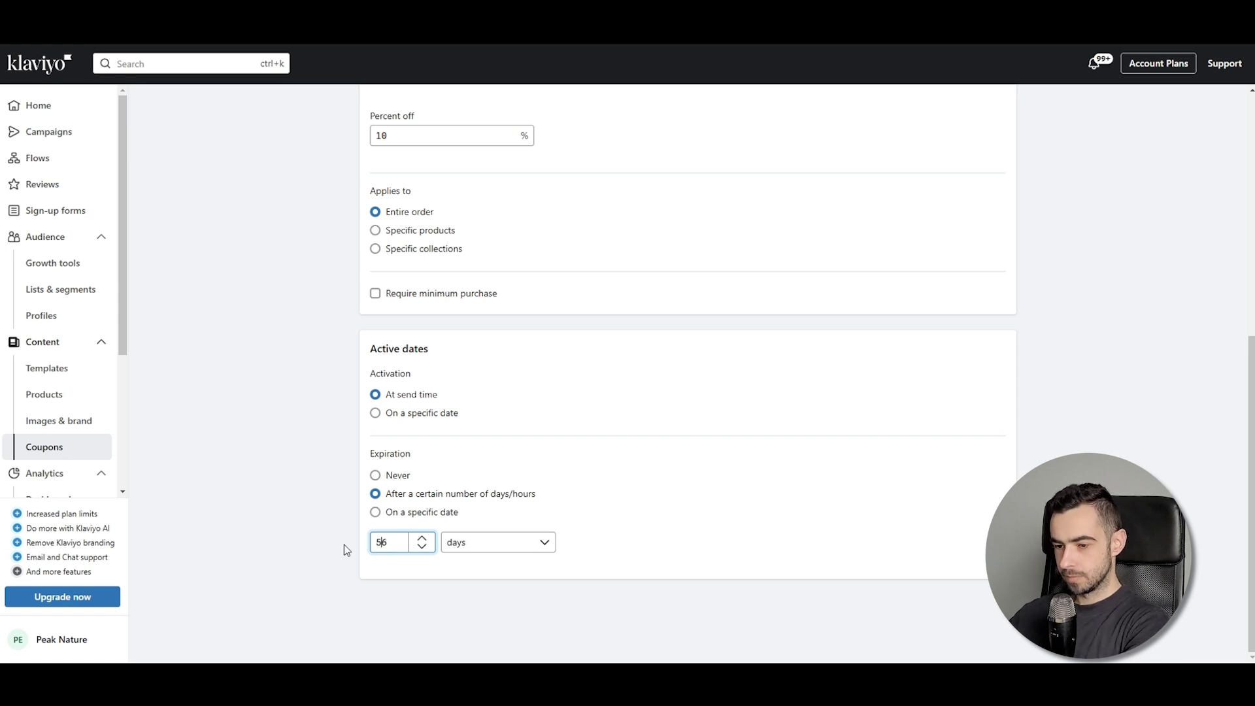
key("Delete")
scroll(1002, 392, "up", 2)
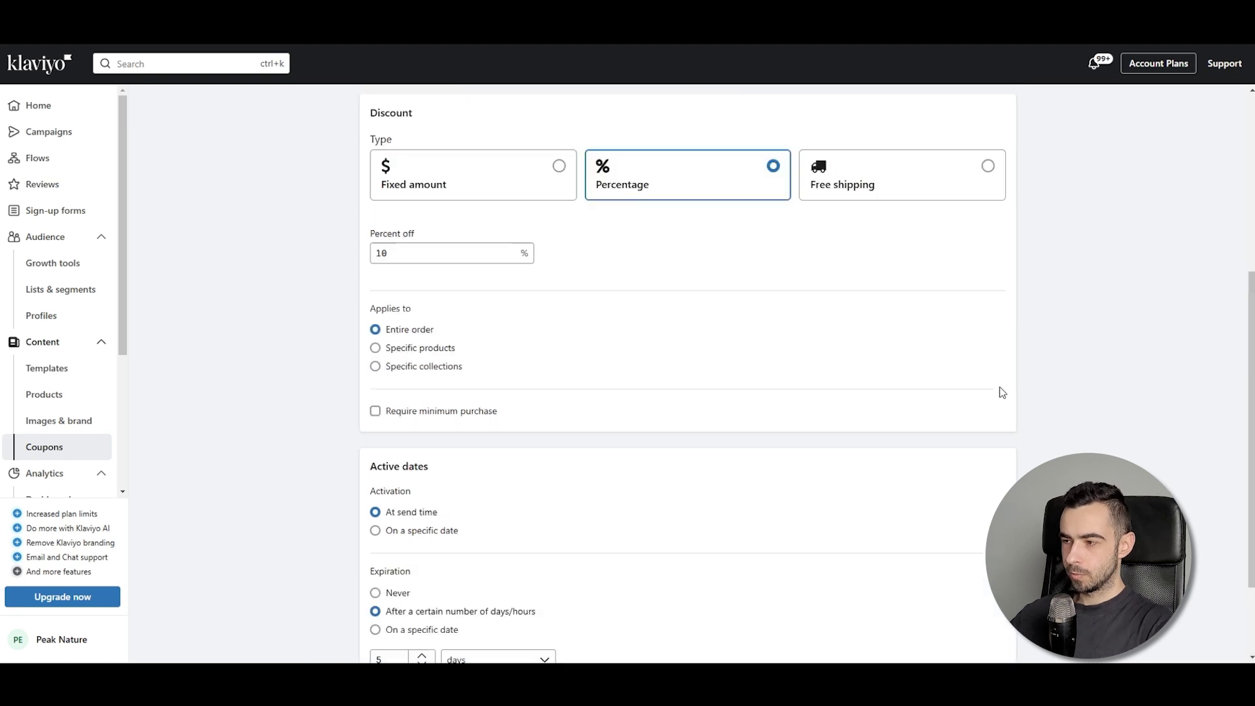
scroll(1002, 393, "up", 5)
left_click(1183, 123)
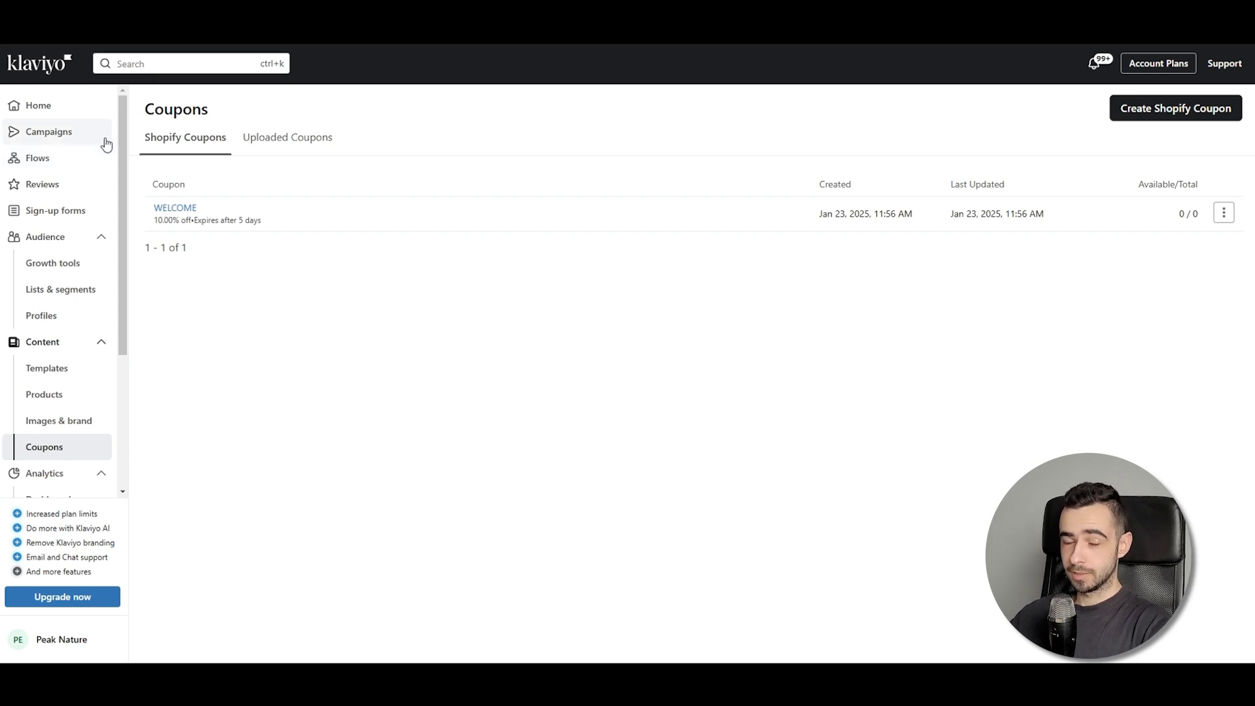
Go to the Campaigns page from the left sidebar
left_click(105, 135)
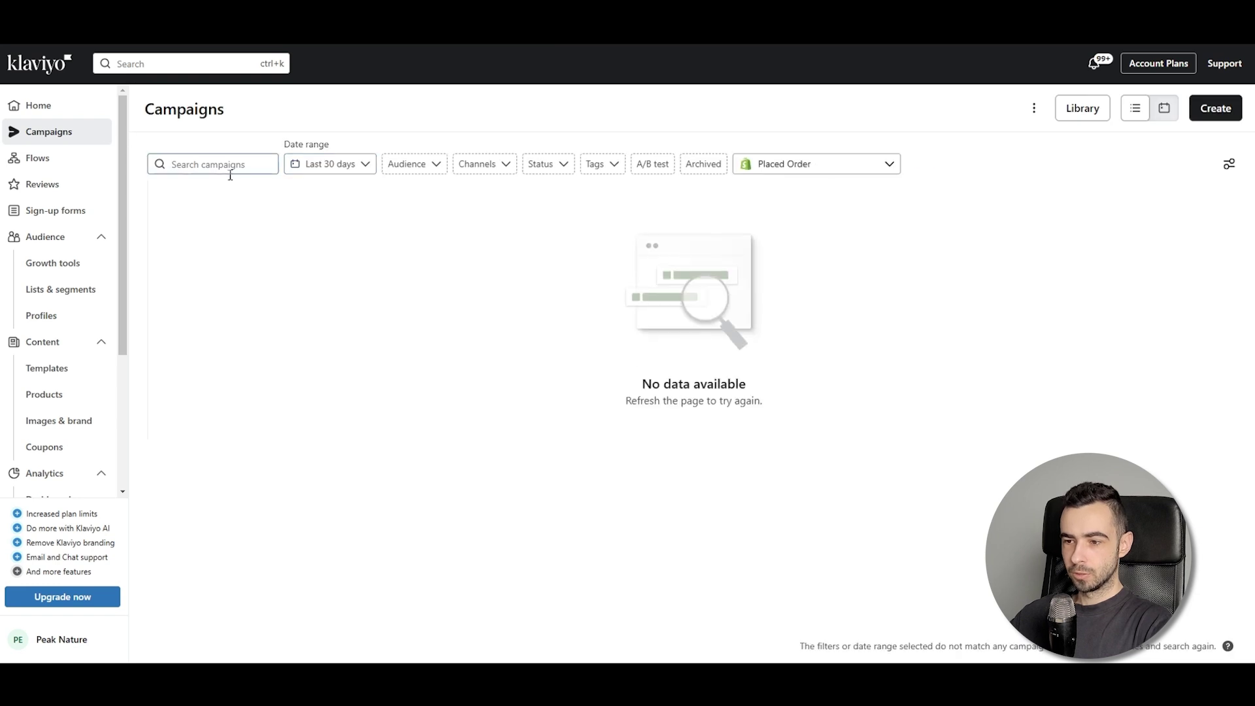
Start a new email campaign sent to the Newsletter list
left_click(1206, 109)
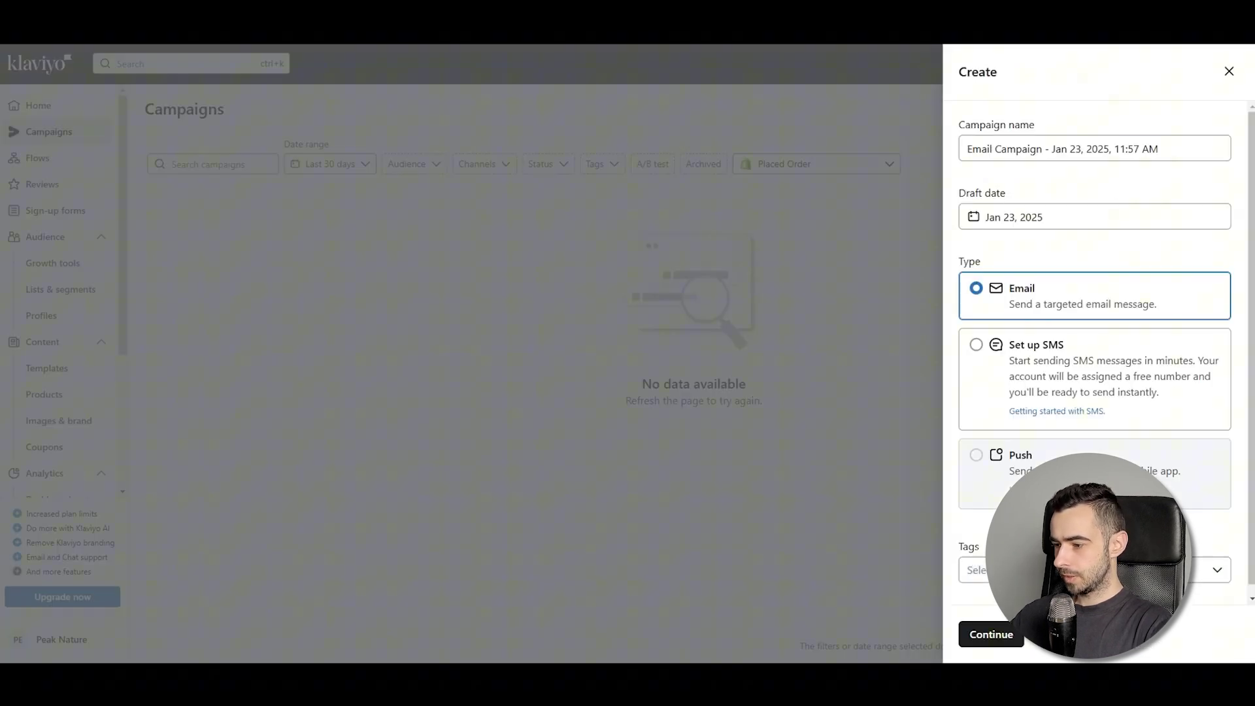
left_click(988, 633)
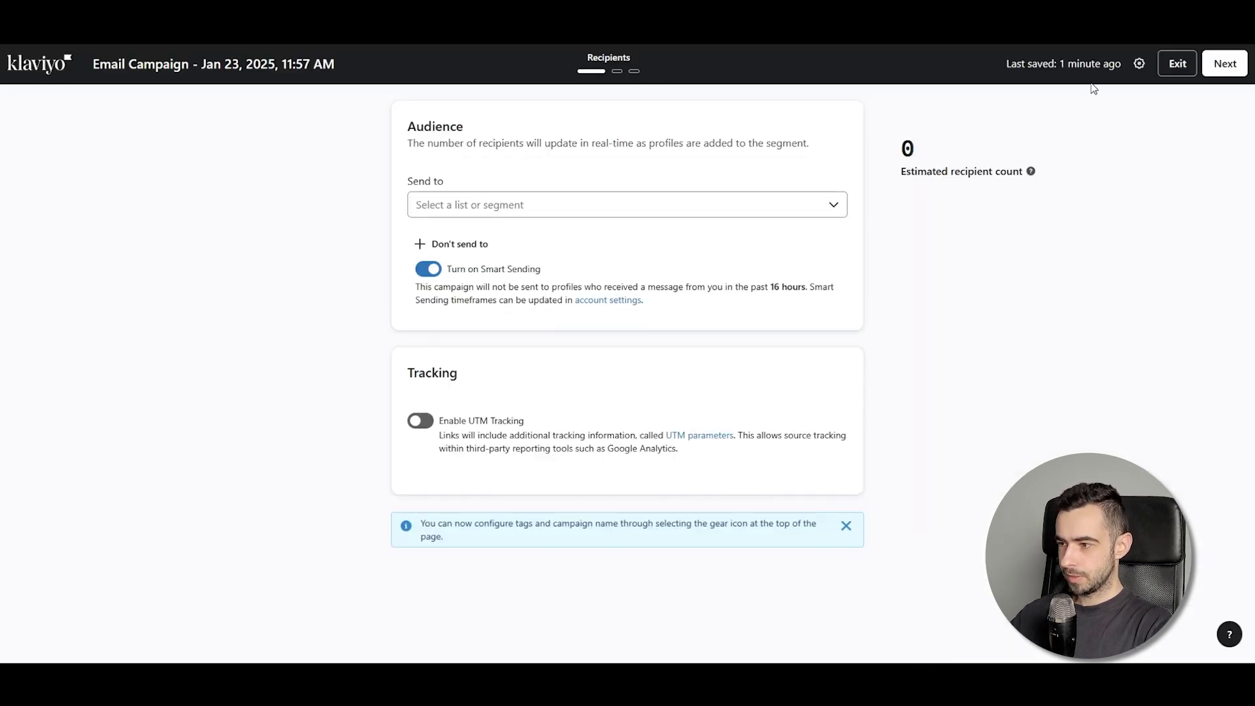
left_click(660, 209)
left_click(591, 302)
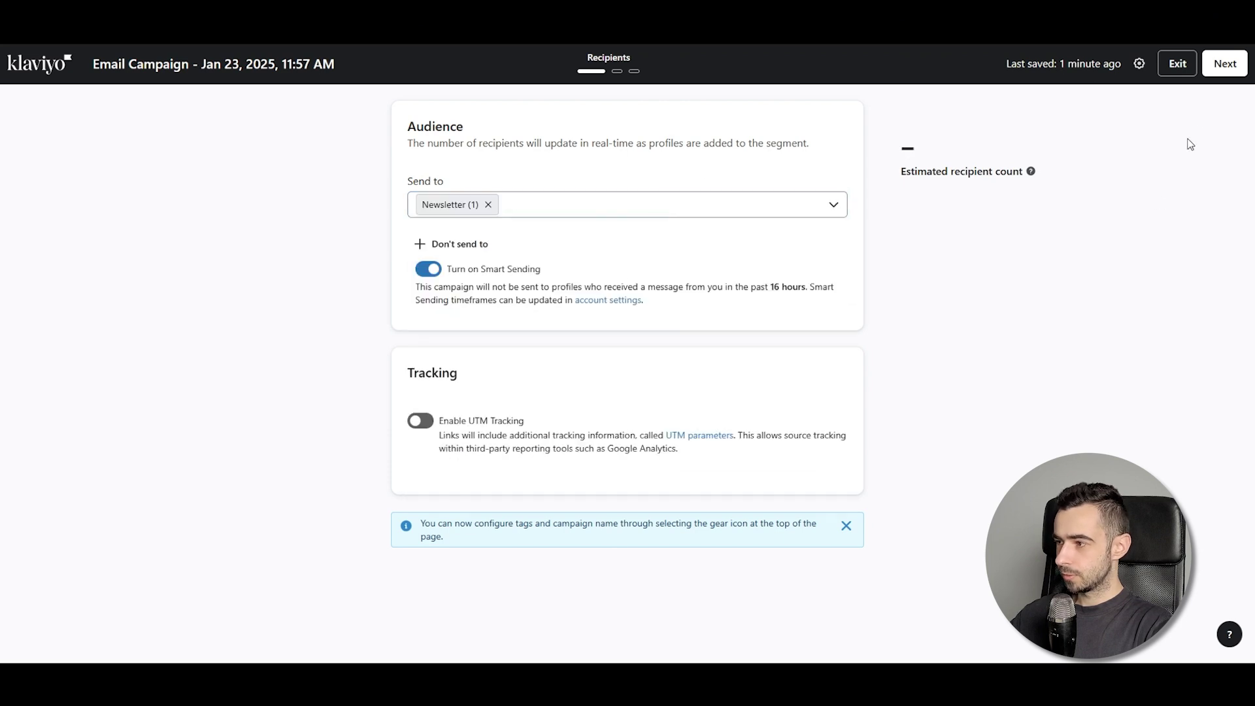
left_click(1224, 66)
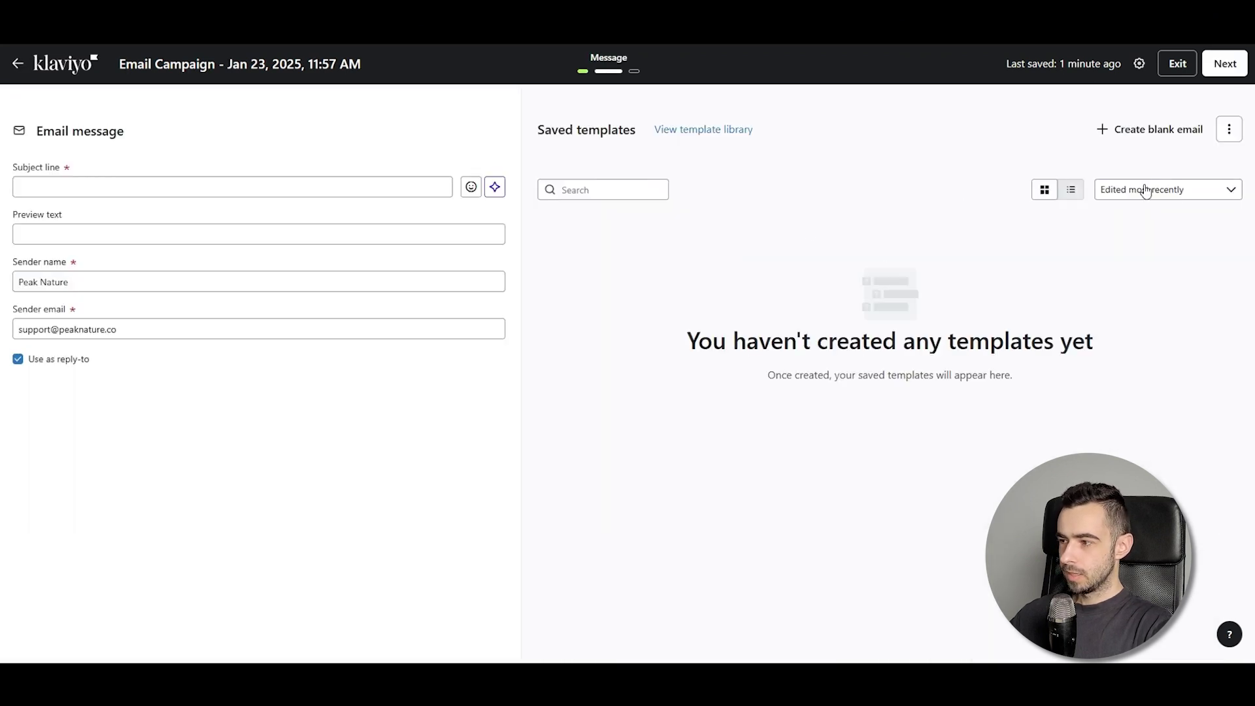
Build the email from the Limited-Time Sale - Animated template
left_click(747, 132)
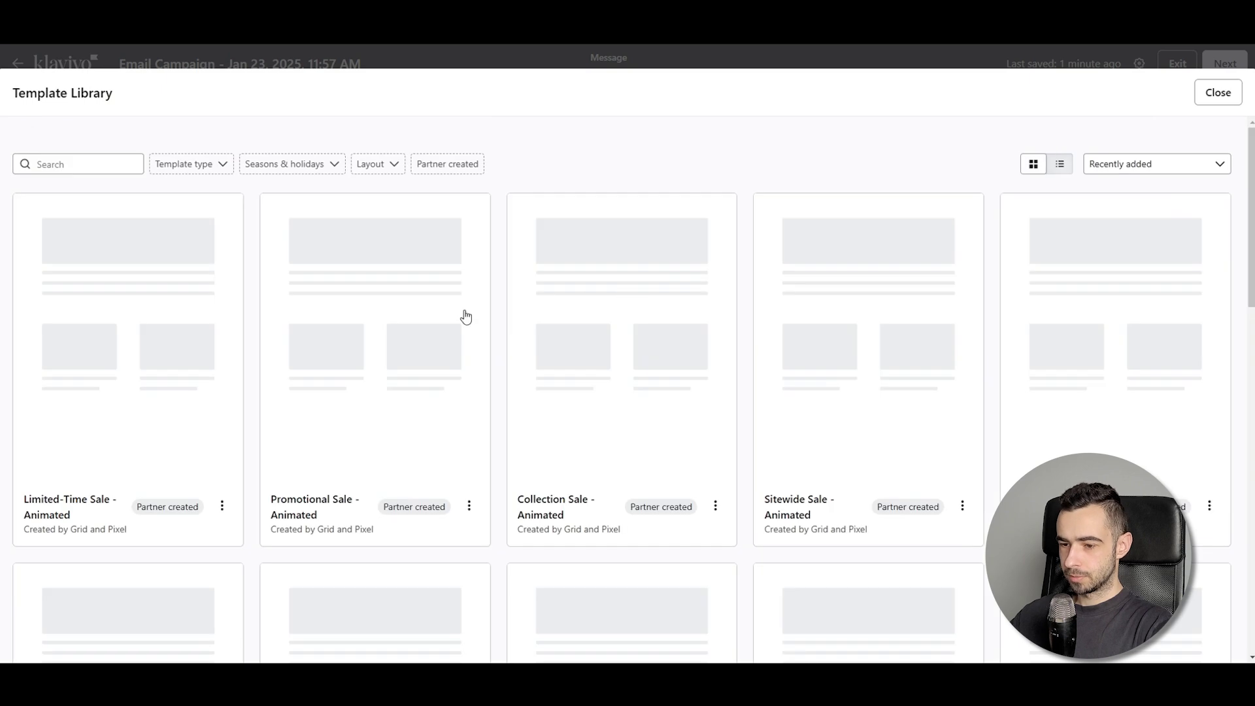
left_click(149, 345)
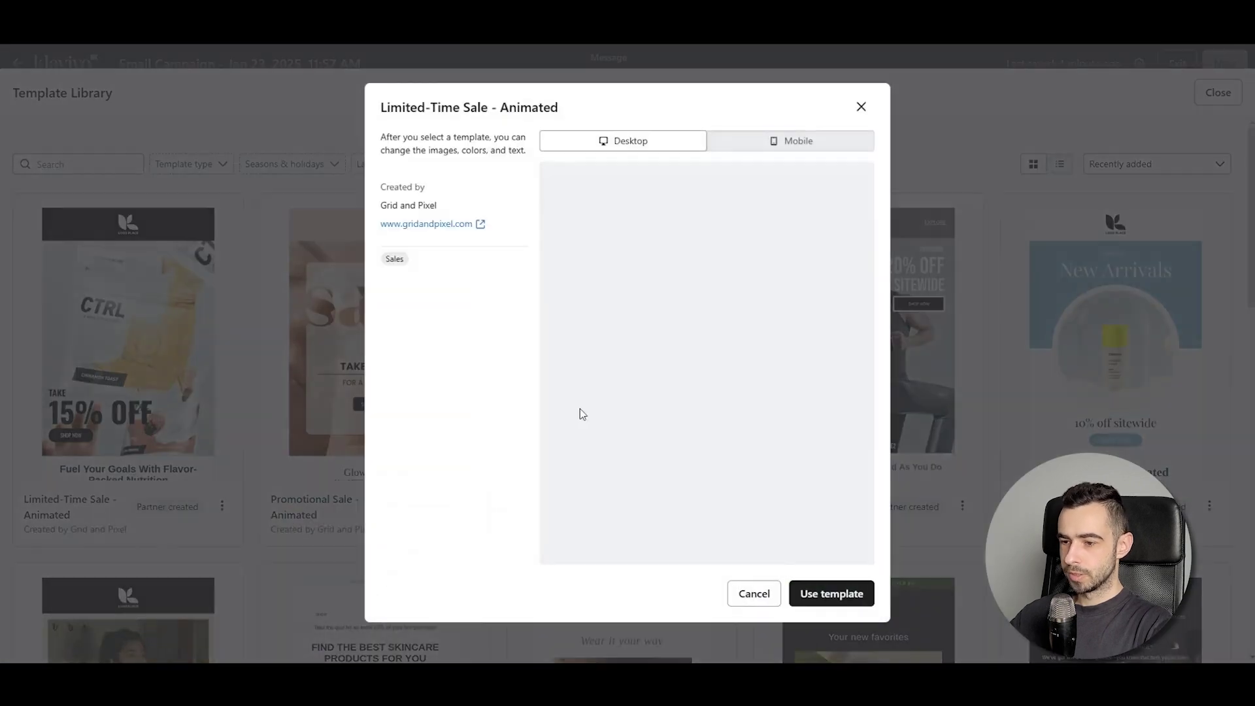
left_click(852, 592)
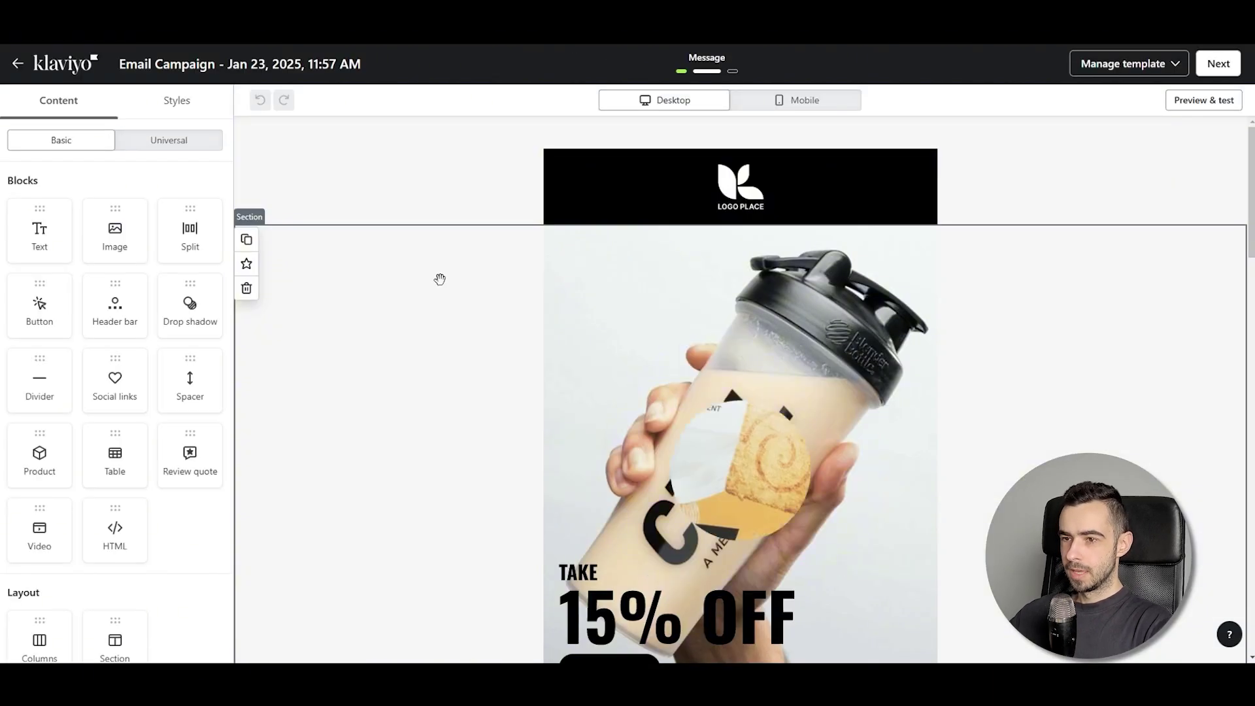
scroll(444, 300, "down", 10)
scroll(500, 333, "up", 5)
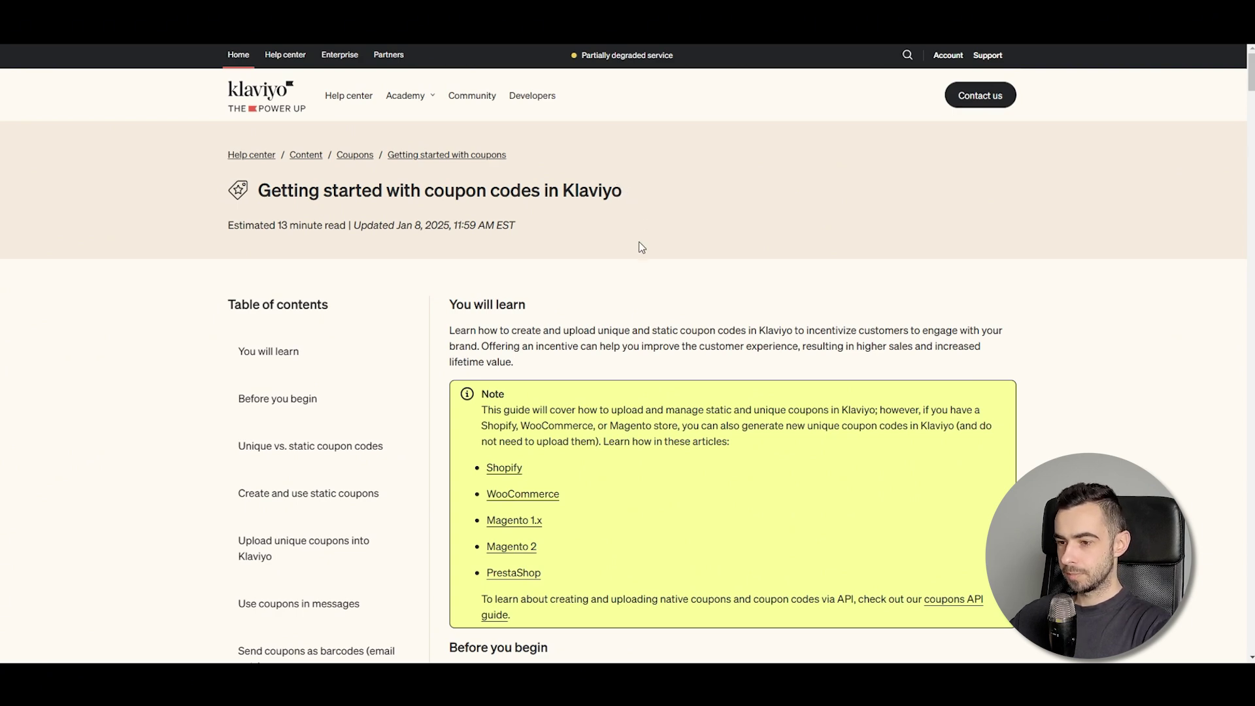
scroll(638, 241, "down", 5)
Scroll the coupon codes help article to 'Use coupons in messages' and its {% coupon_code 'CouponName' %} tag
scroll(644, 236, "up", 4)
scroll(643, 236, "up", 1)
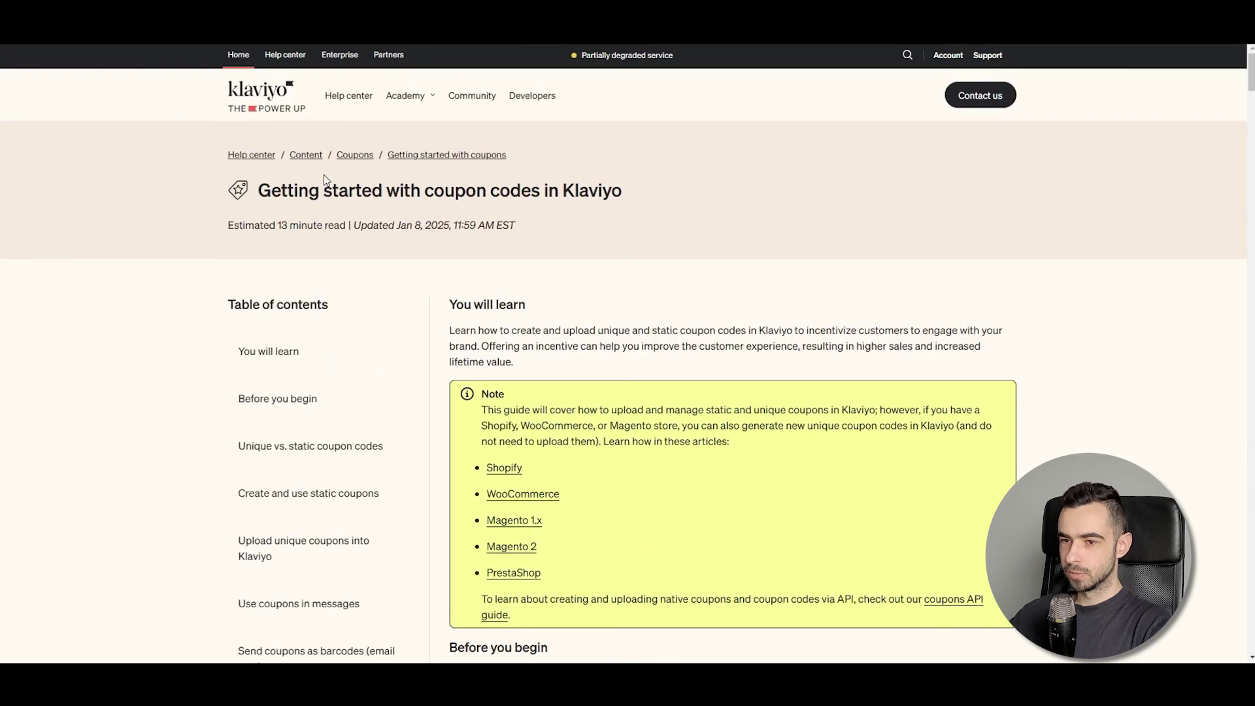
scroll(680, 252, "down", 15)
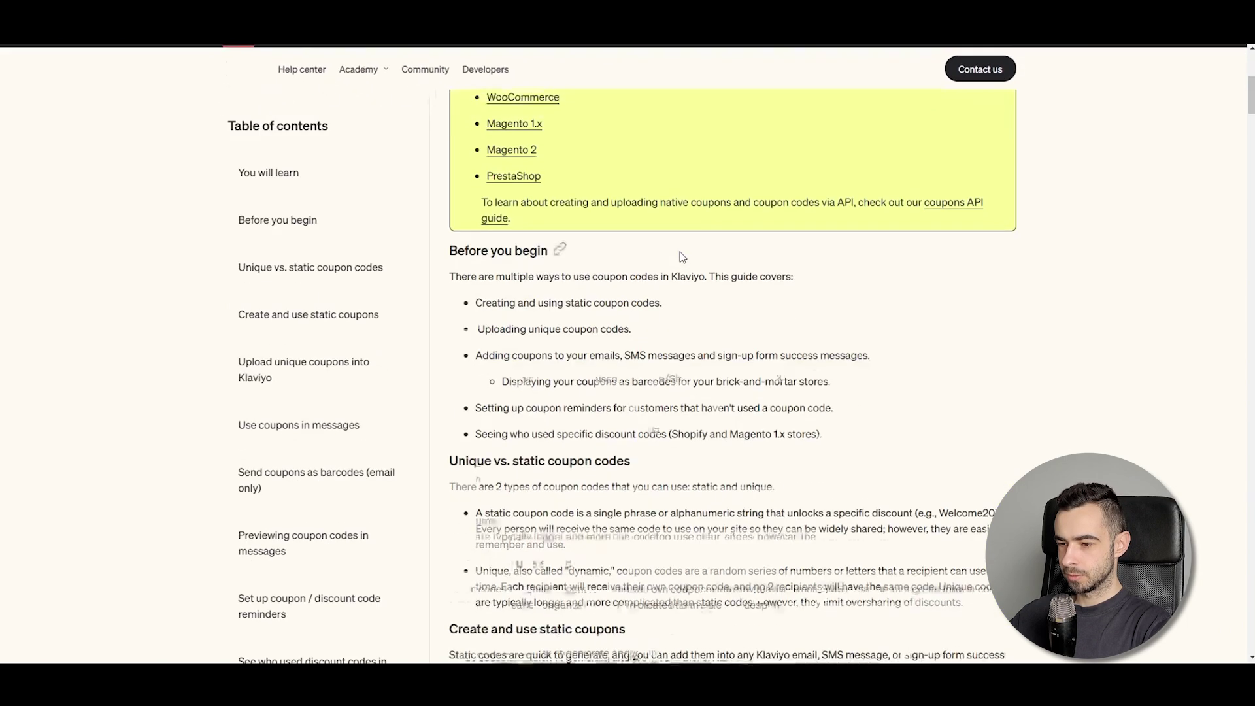
scroll(679, 255, "down", 15)
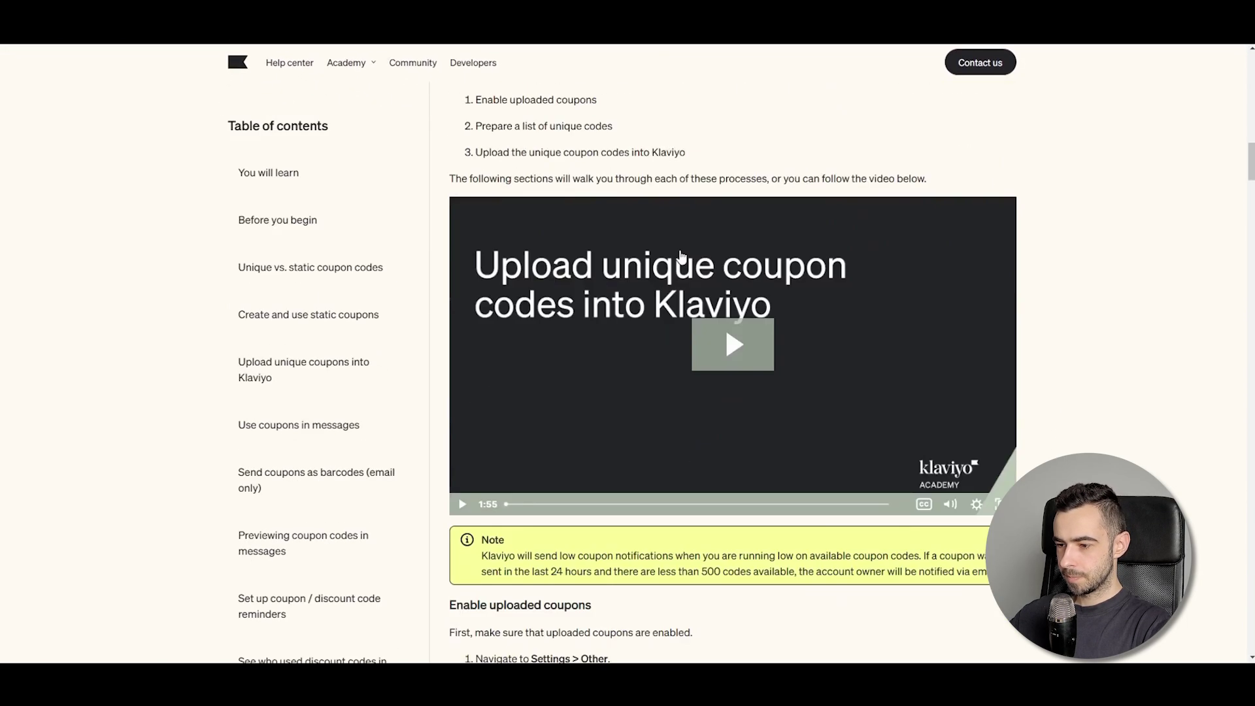
scroll(672, 265, "down", 15)
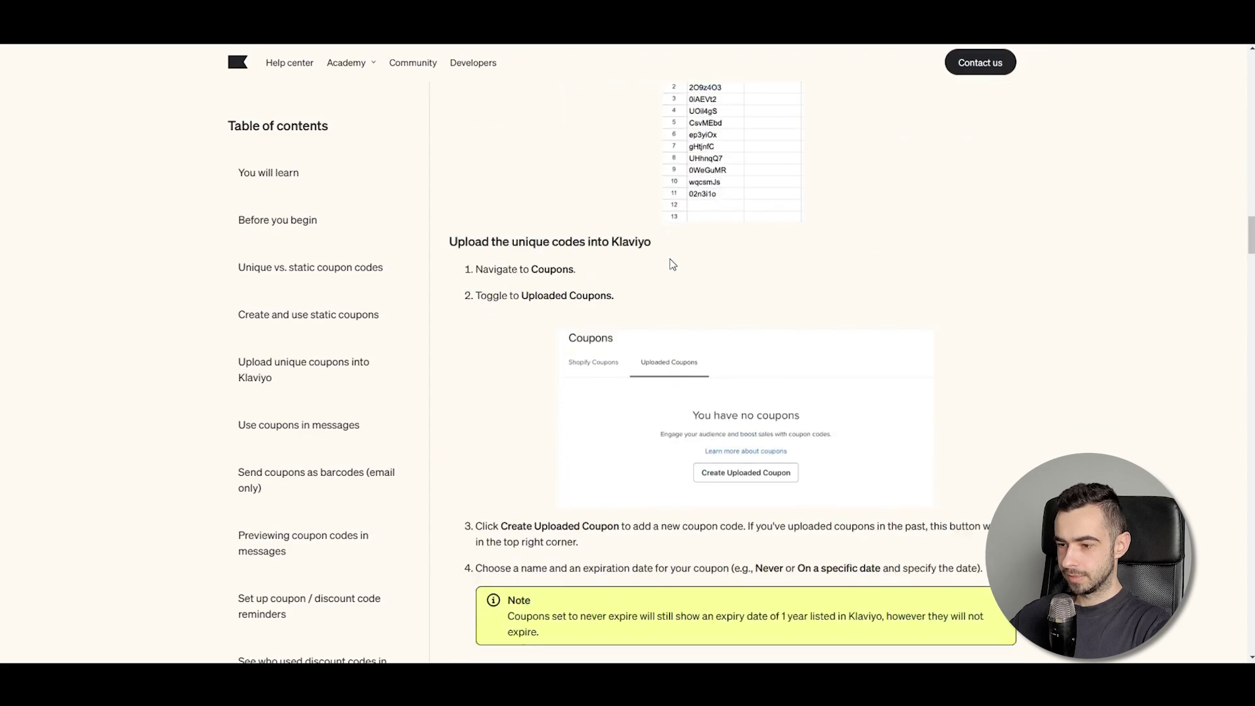
scroll(673, 271, "up", 4)
scroll(673, 271, "down", 15)
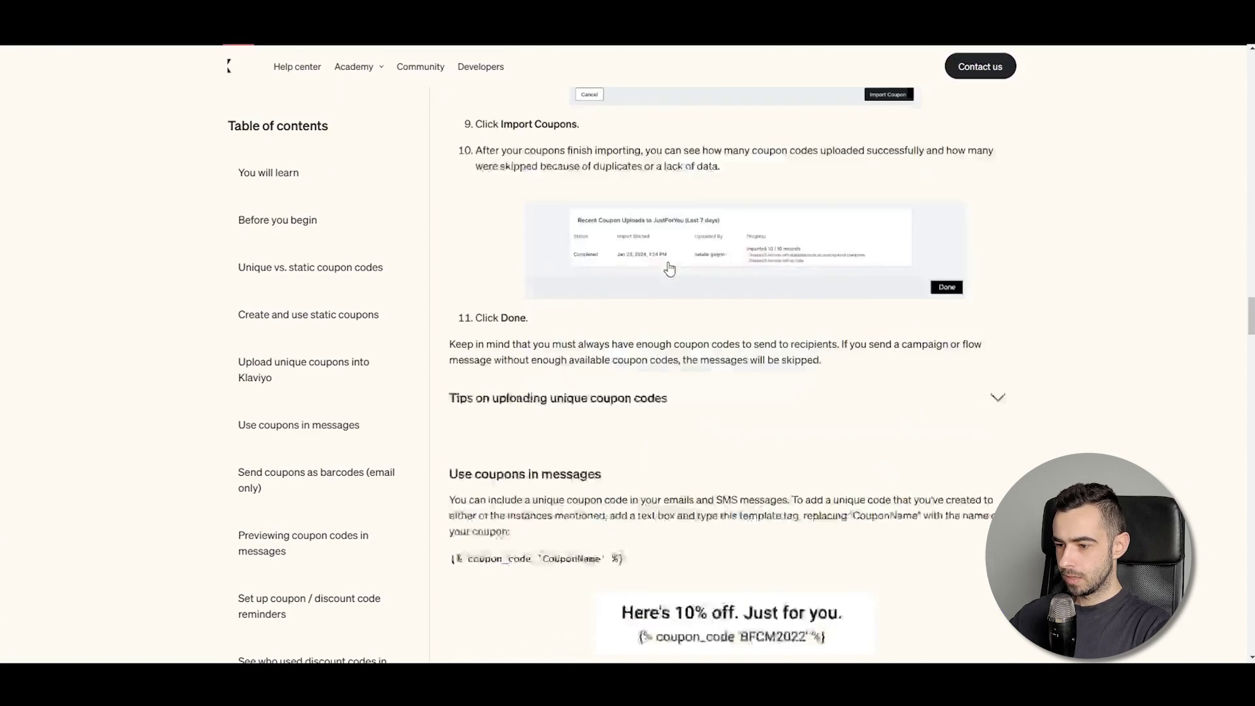
scroll(627, 288, "up", 4)
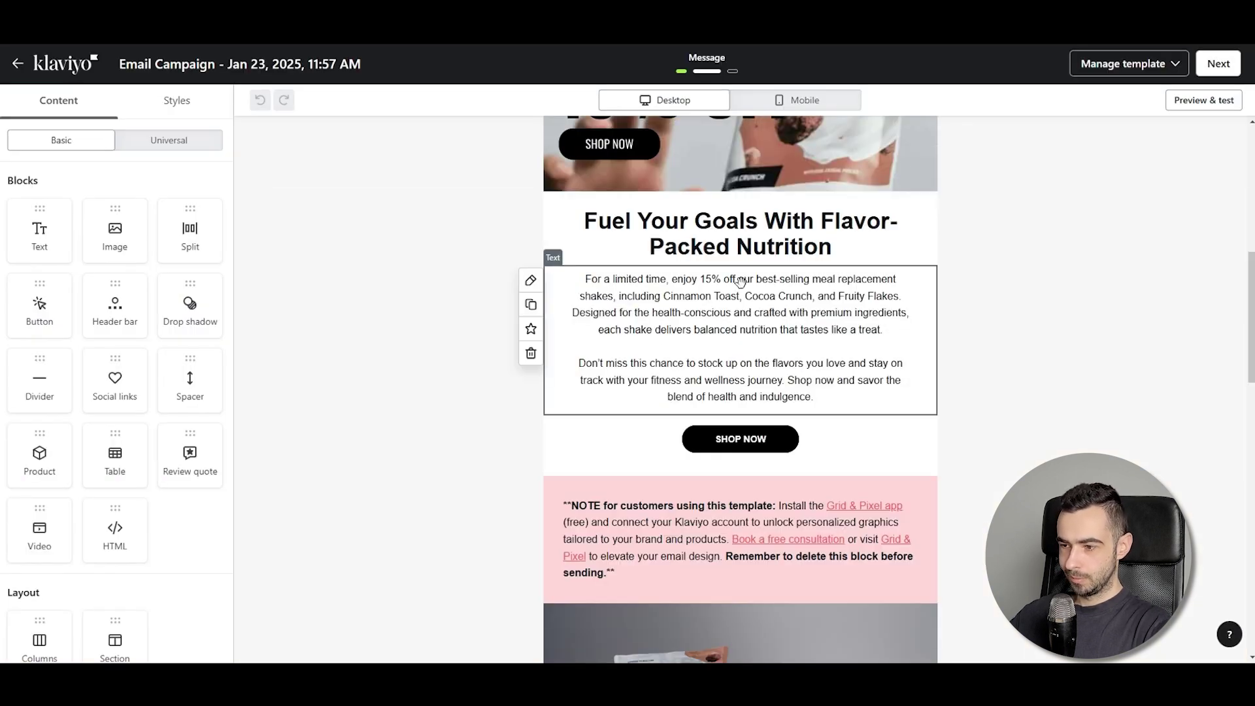
Add a new line 'Use code: WELCOME' below the Fuel Your Goals body text
left_click(828, 391)
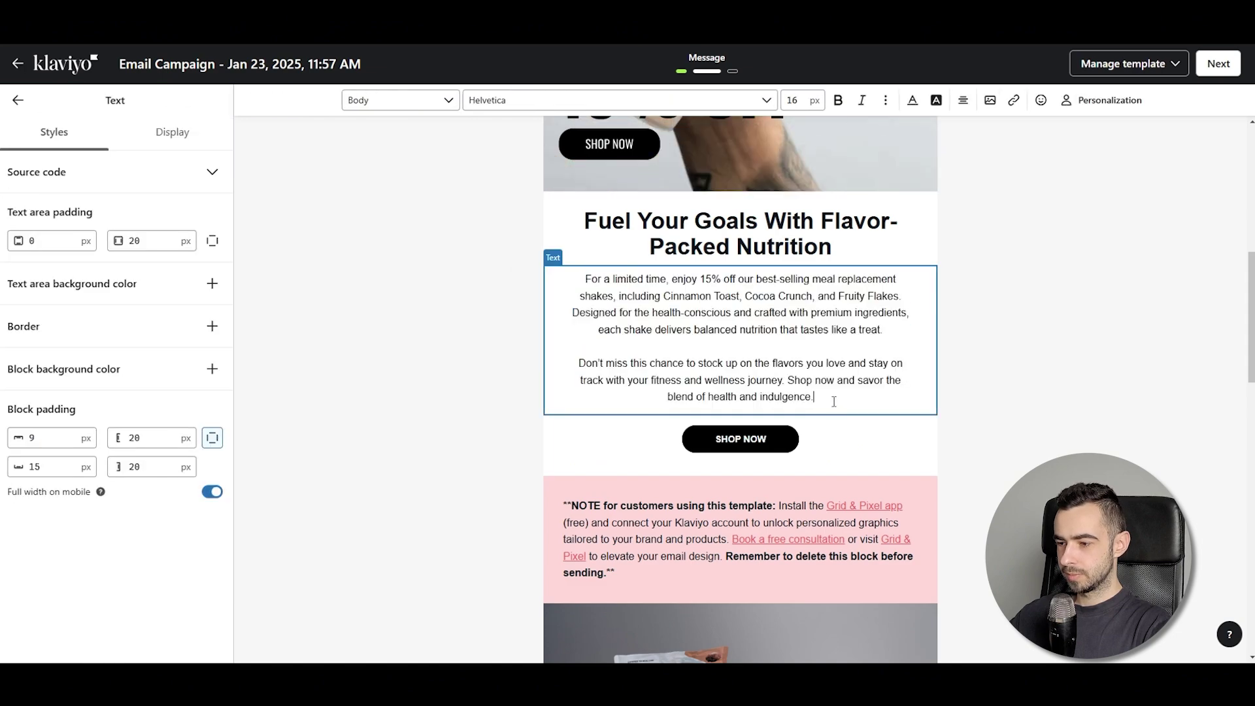
scroll(830, 394, "down", 7)
scroll(826, 400, "down", 8)
scroll(820, 417, "up", 15)
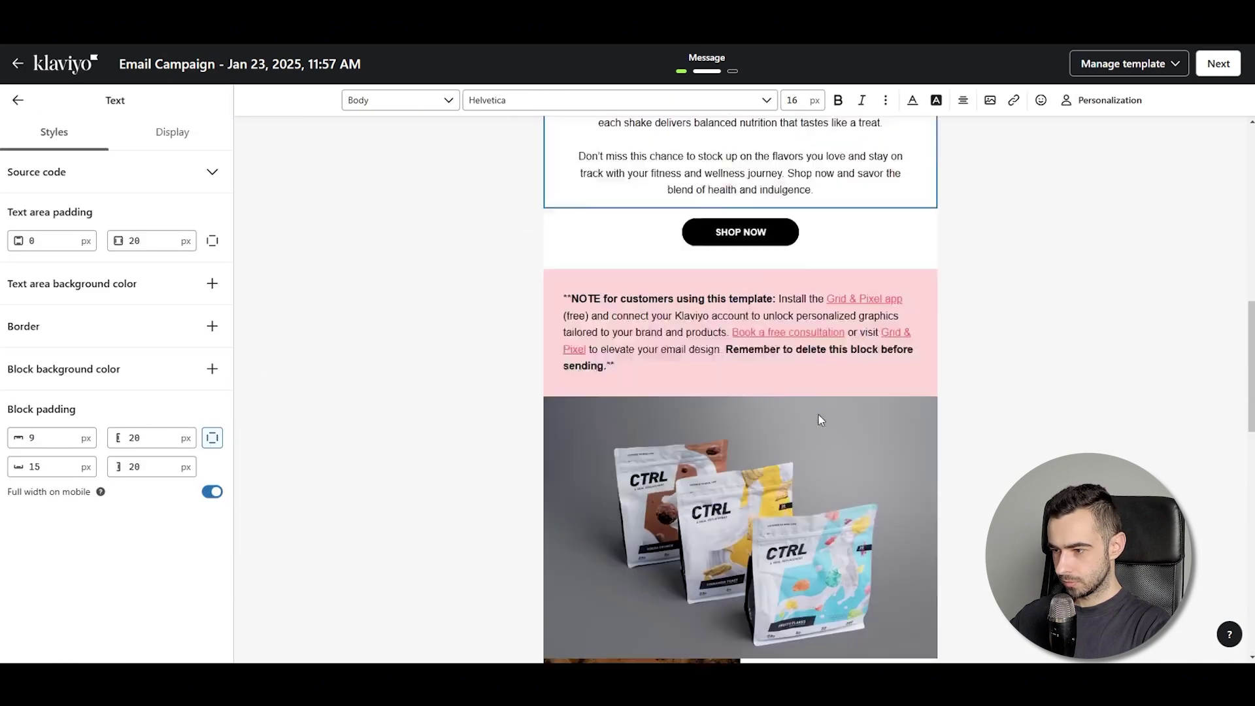
key("Return")
key("Return")
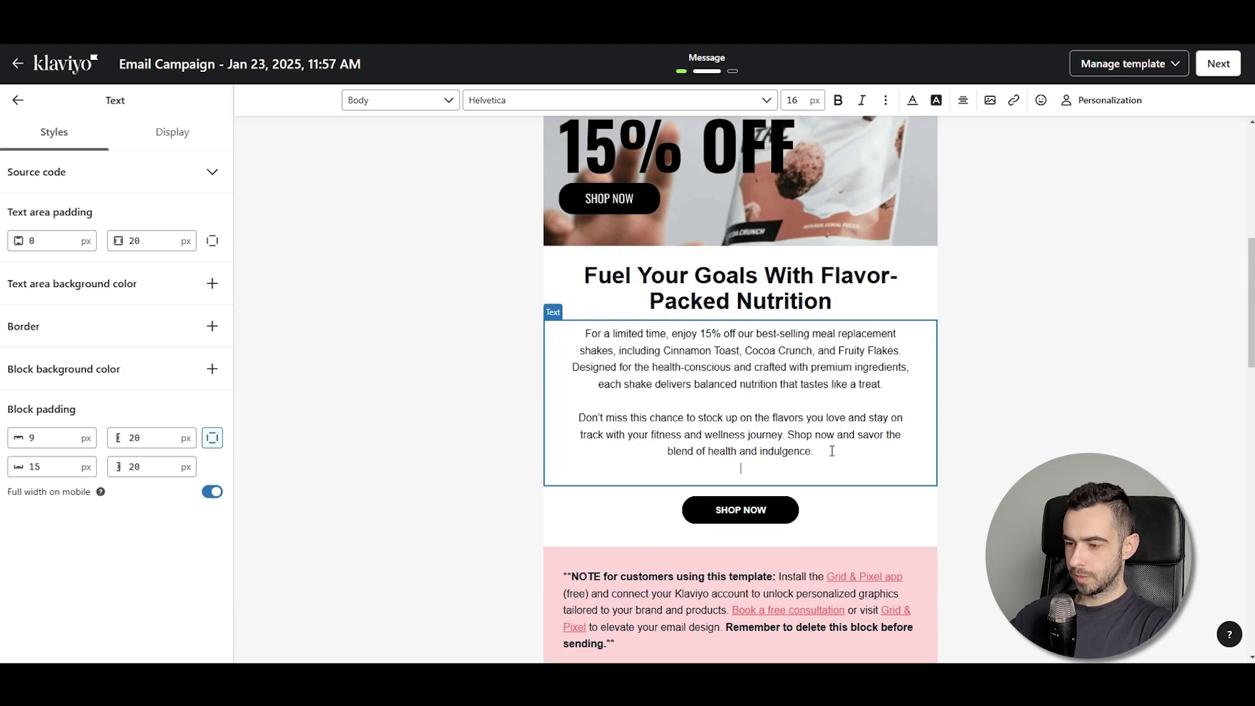
type("Use code: ")
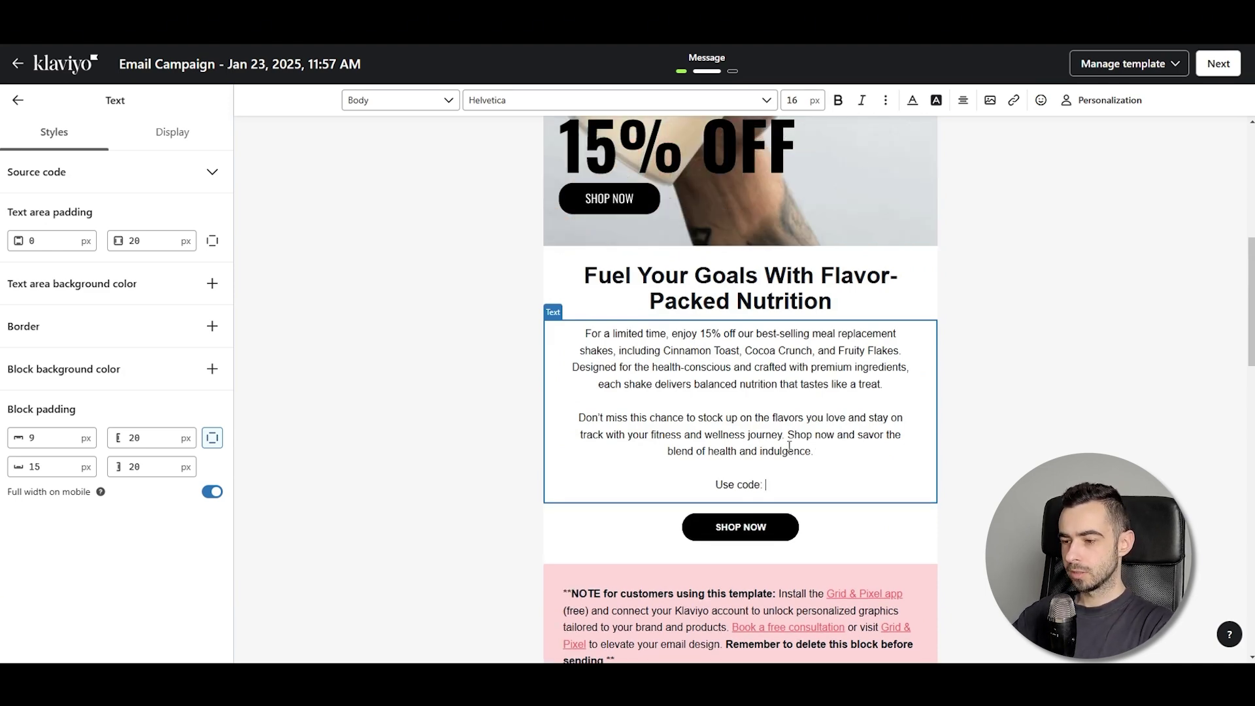
type("WELCOME")
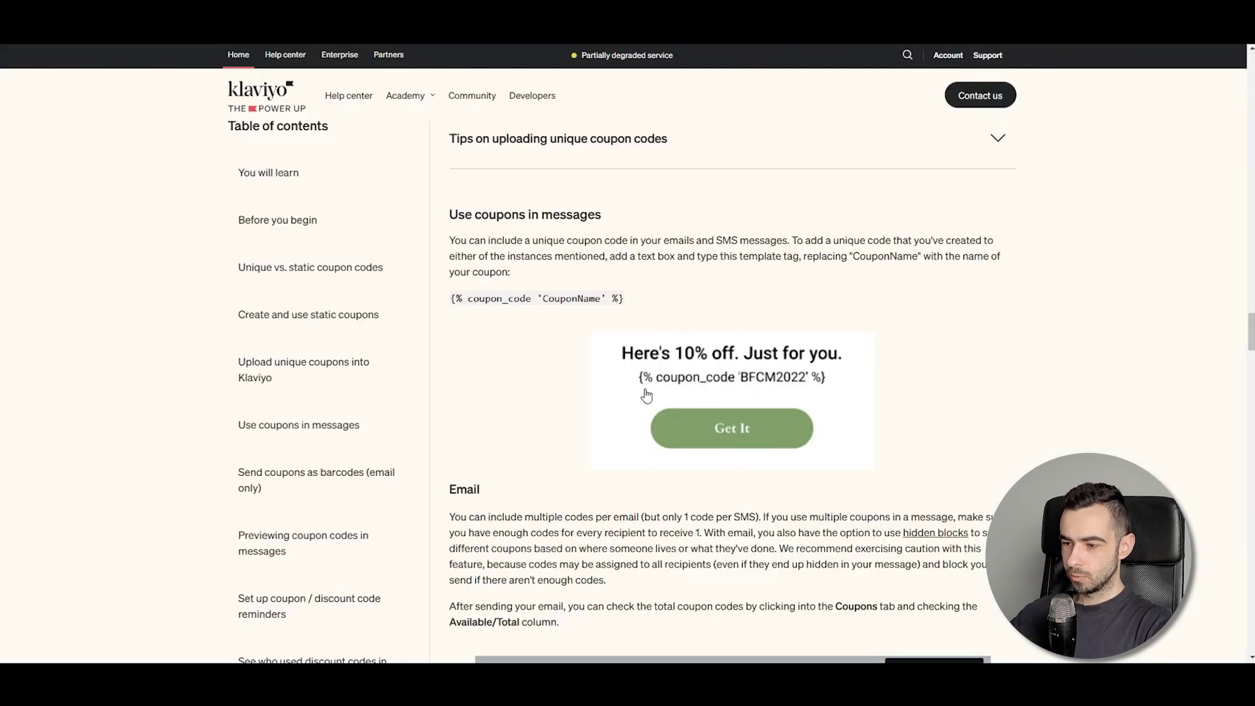
Replace WELCOME with the {% coupon_code 'WELCOME' %} tag and preview the email
left_click_drag(636, 310, 508, 295)
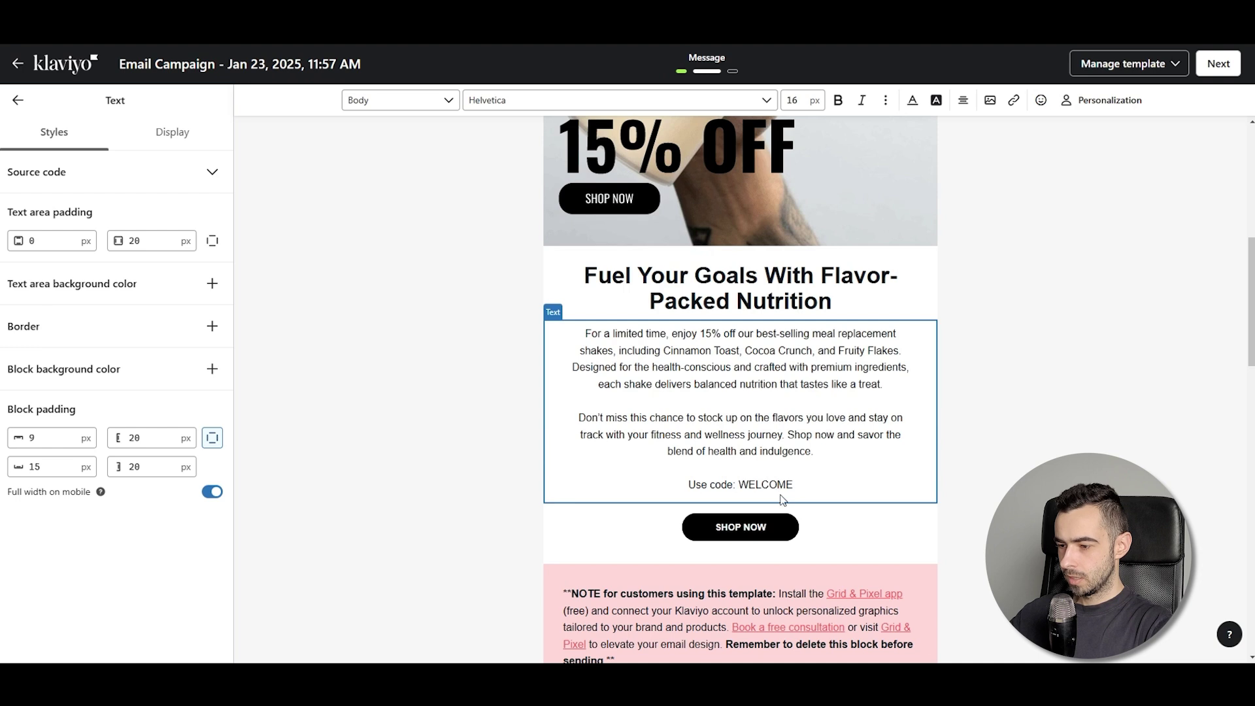
double_click(778, 485)
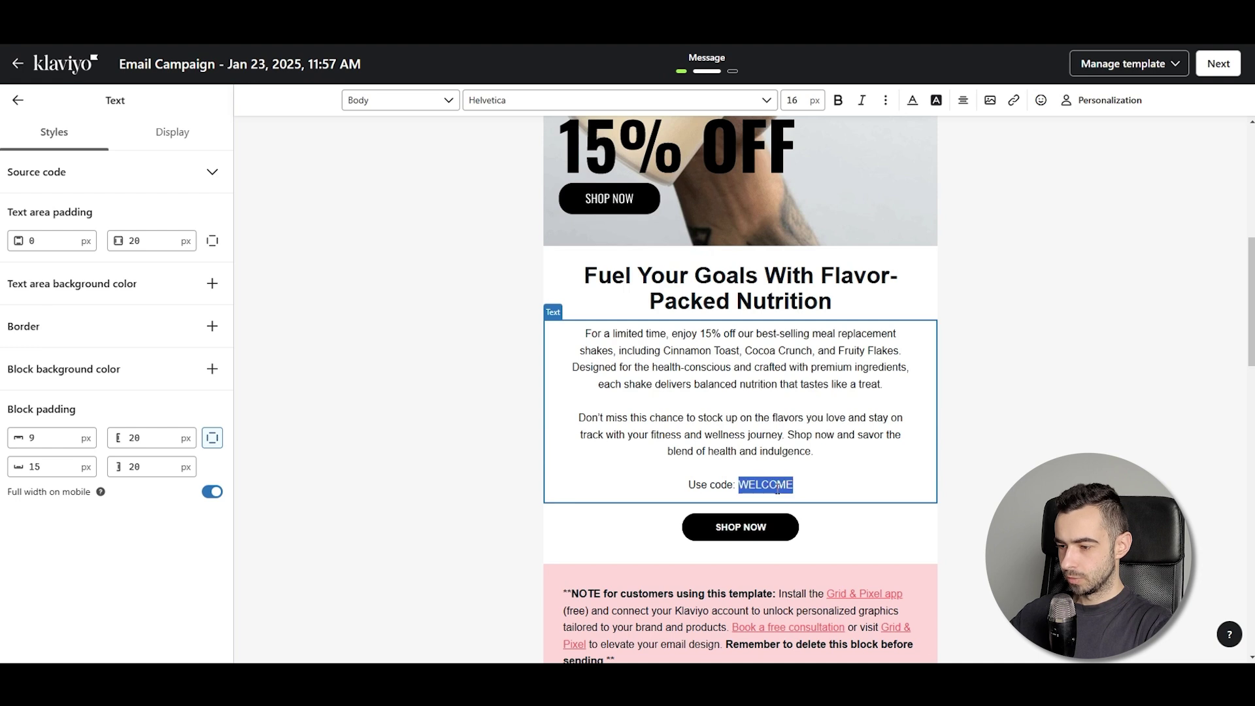
type("{% coupon_code 'CouponName' %}")
left_click_drag(770, 485, 831, 485)
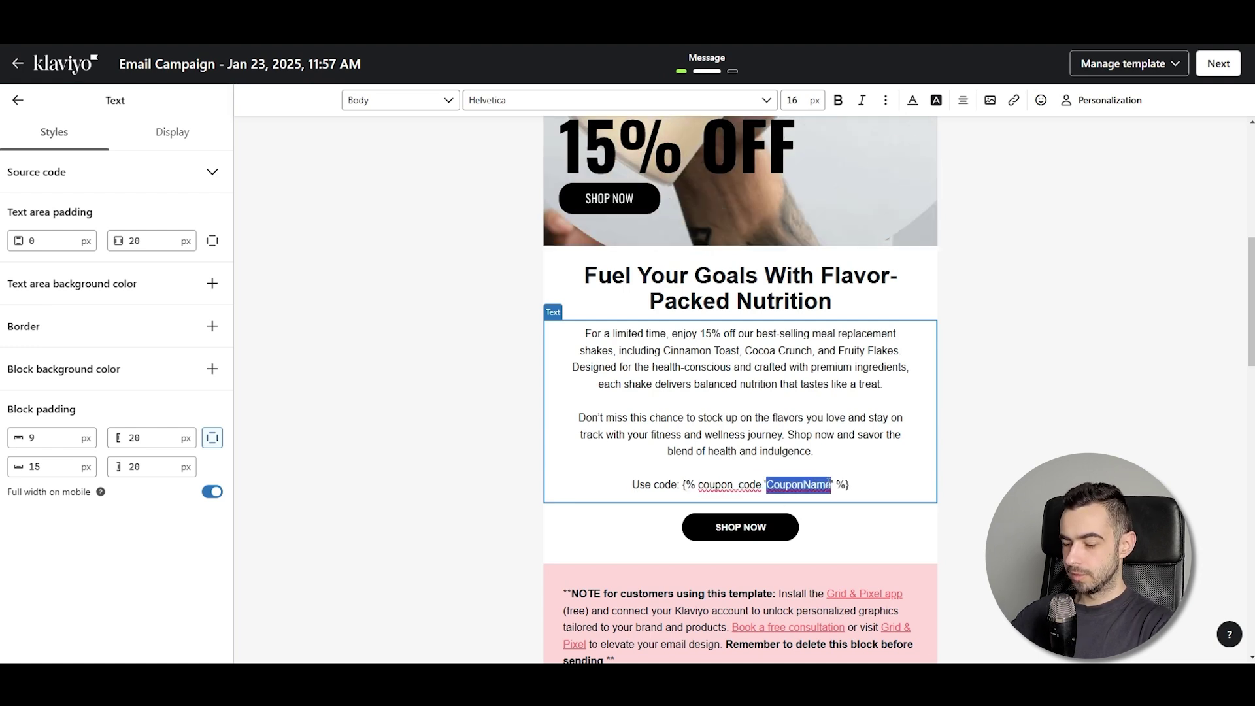
key("BackSpace")
type("WELCOME")
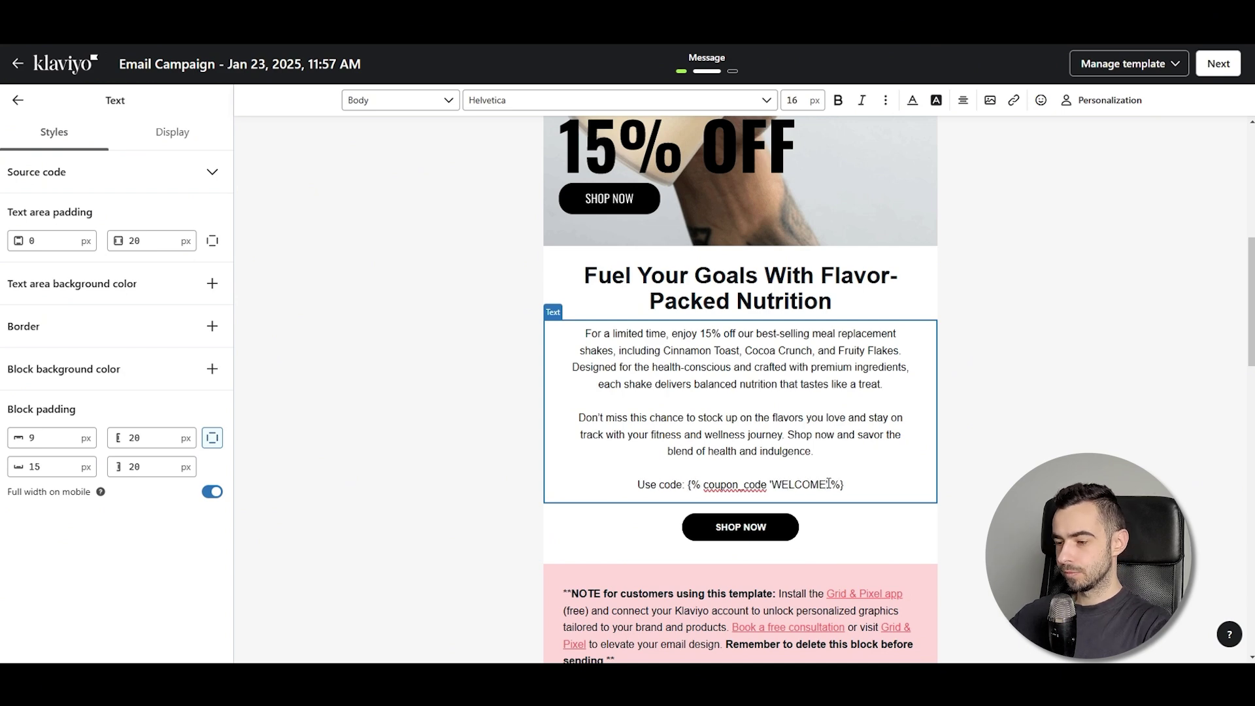
left_click(18, 100)
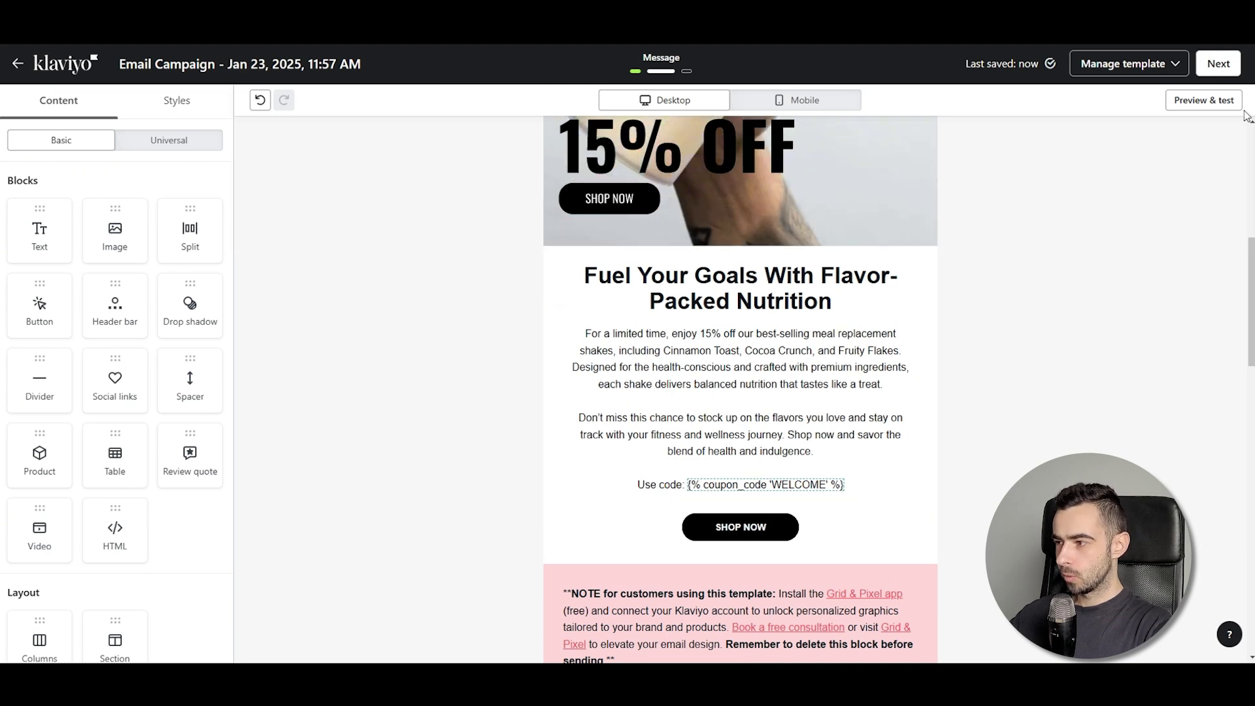
left_click(1203, 100)
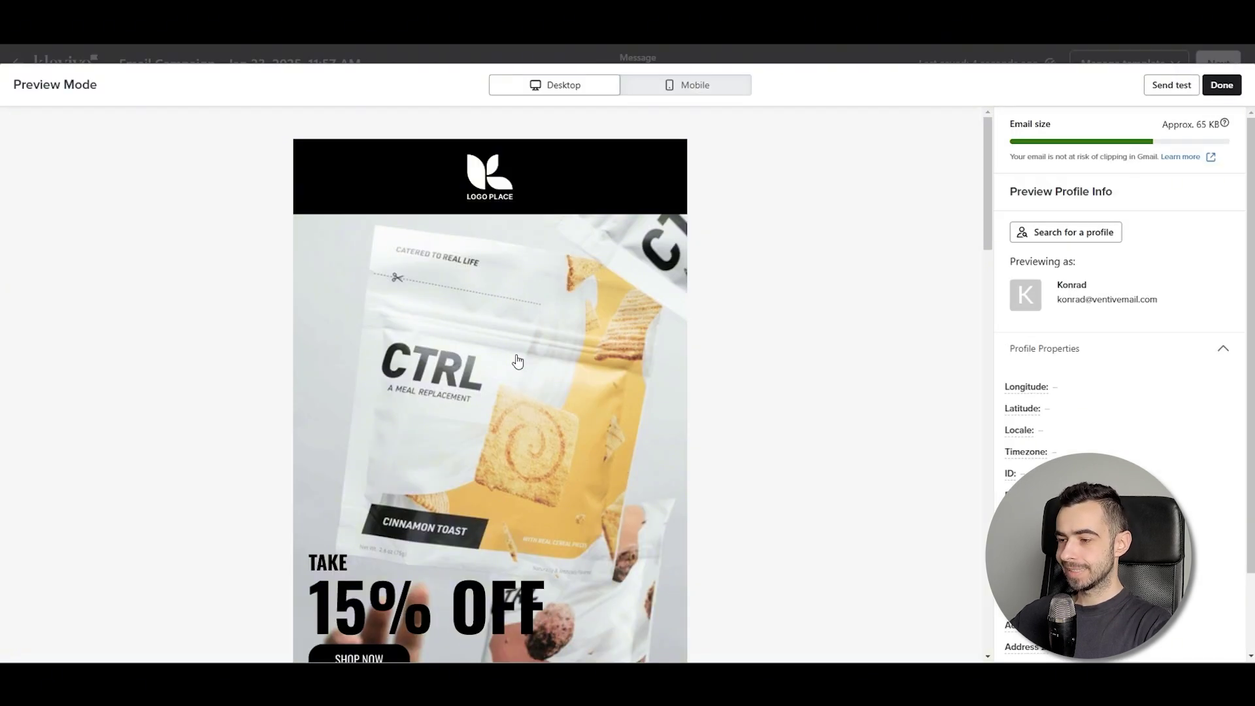
scroll(735, 339, "down", 10)
scroll(609, 386, "up", 3)
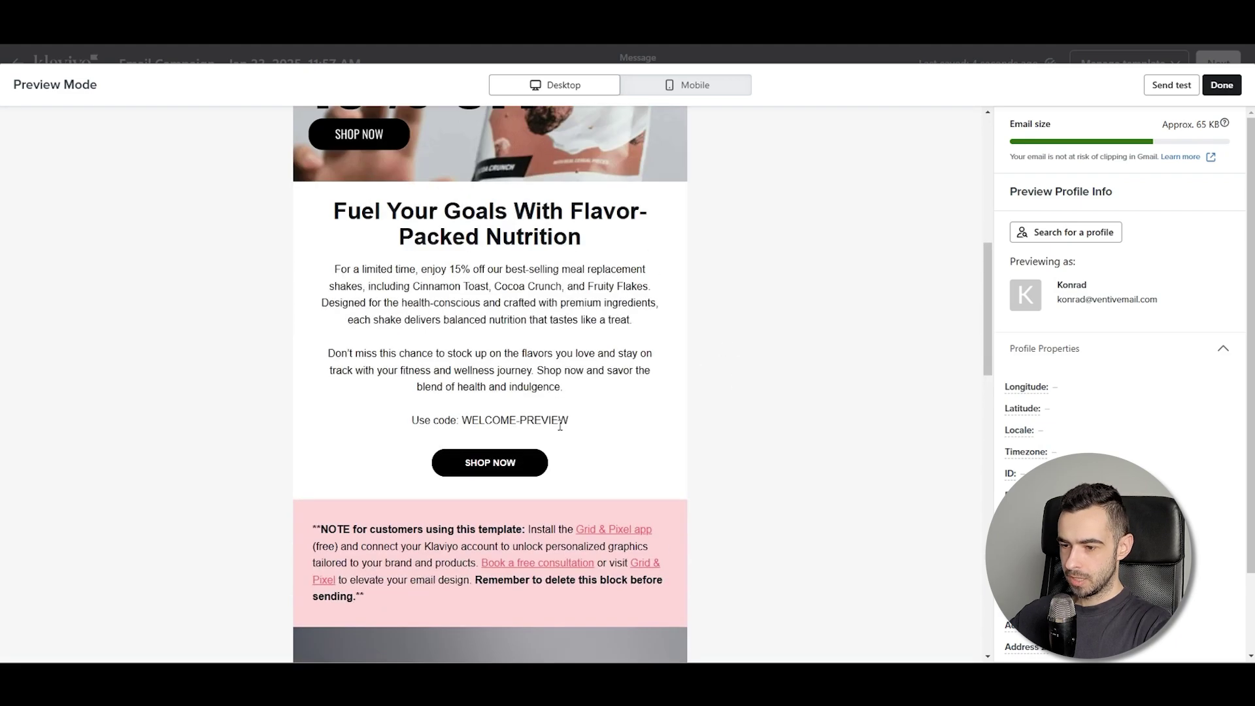
mouse_move(569, 420)
left_mouse_down()
mouse_move(407, 422)
mouse_move(581, 424)
left_mouse_up()
left_click(445, 421)
left_click(508, 422)
left_click(580, 422)
left_click_drag(463, 422, 595, 425)
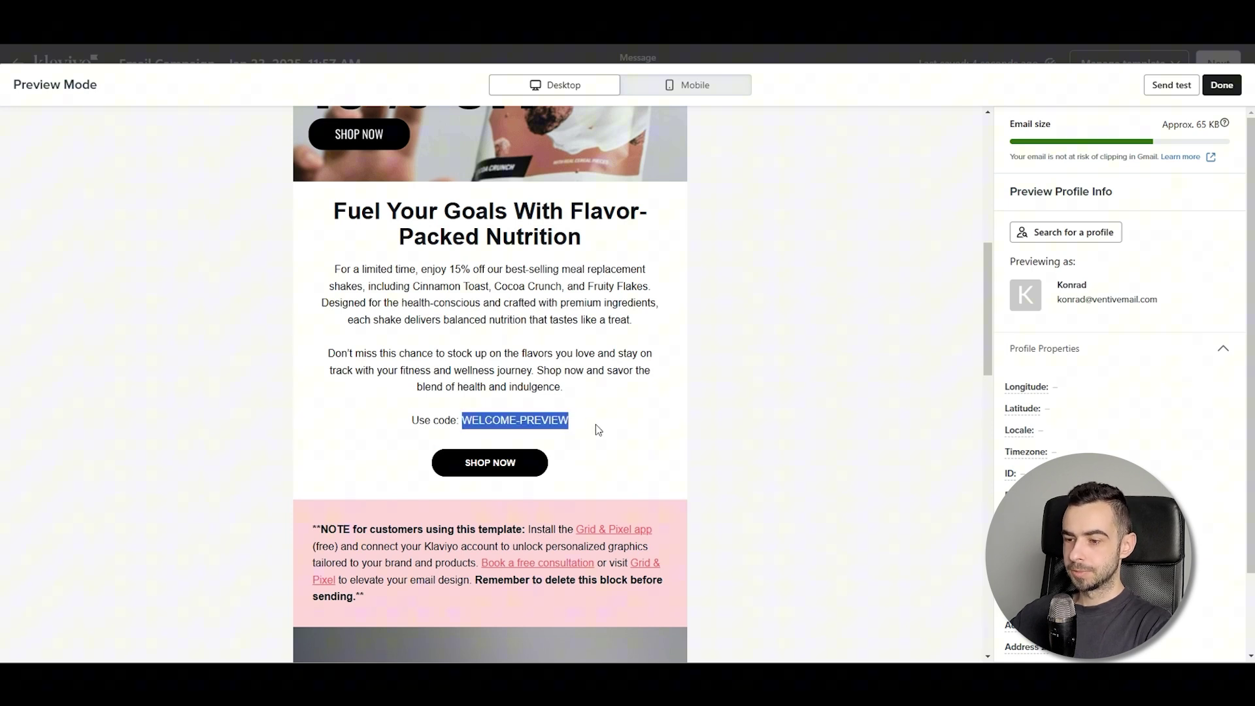
left_click(609, 419)
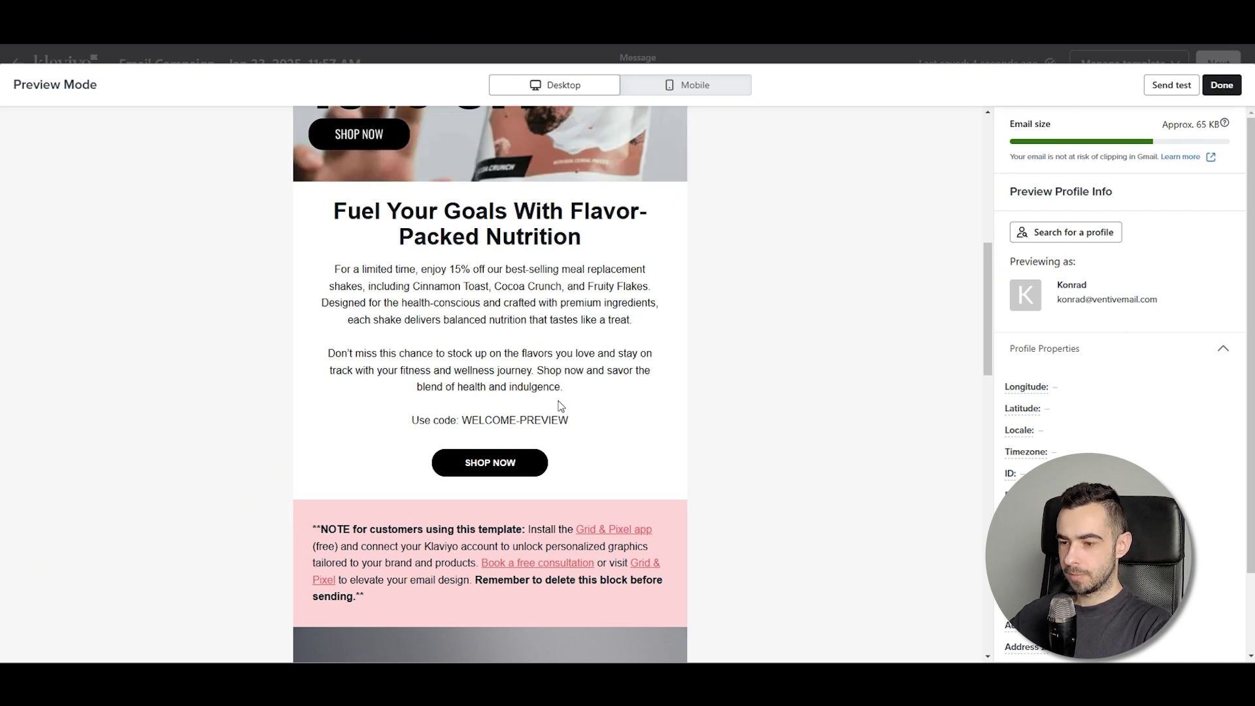
left_click_drag(570, 422, 522, 420)
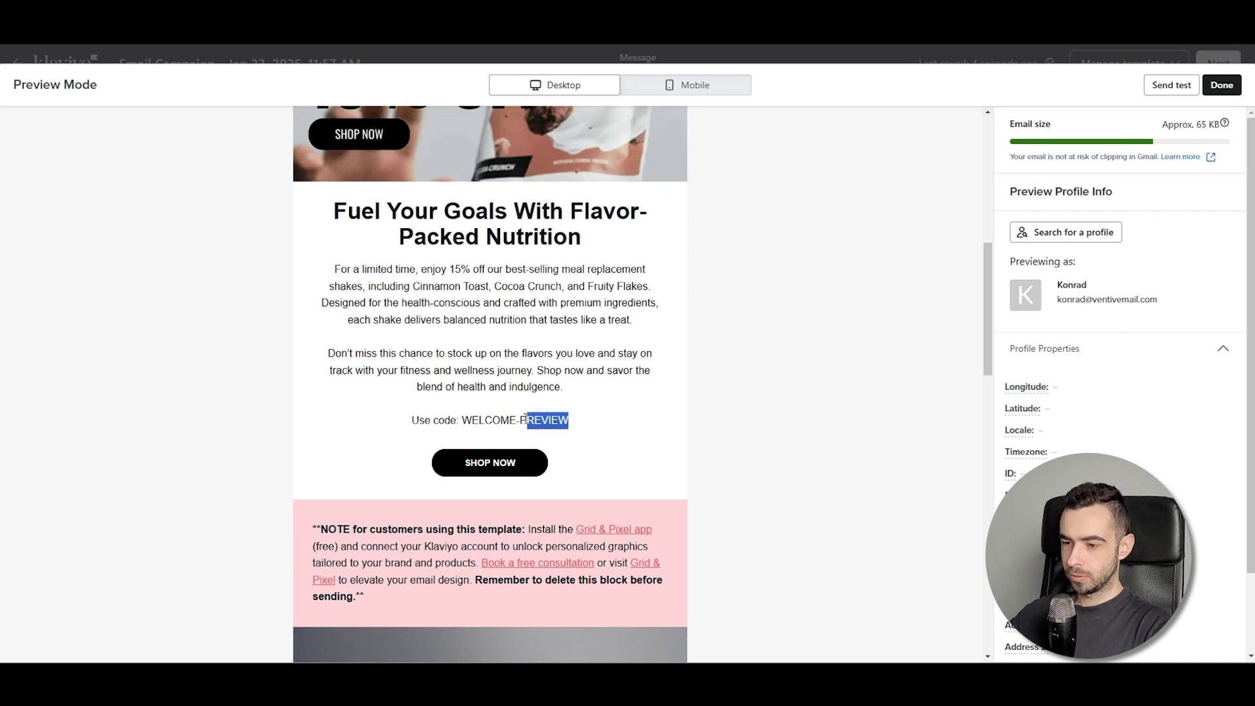
left_click(524, 420)
double_click(524, 420)
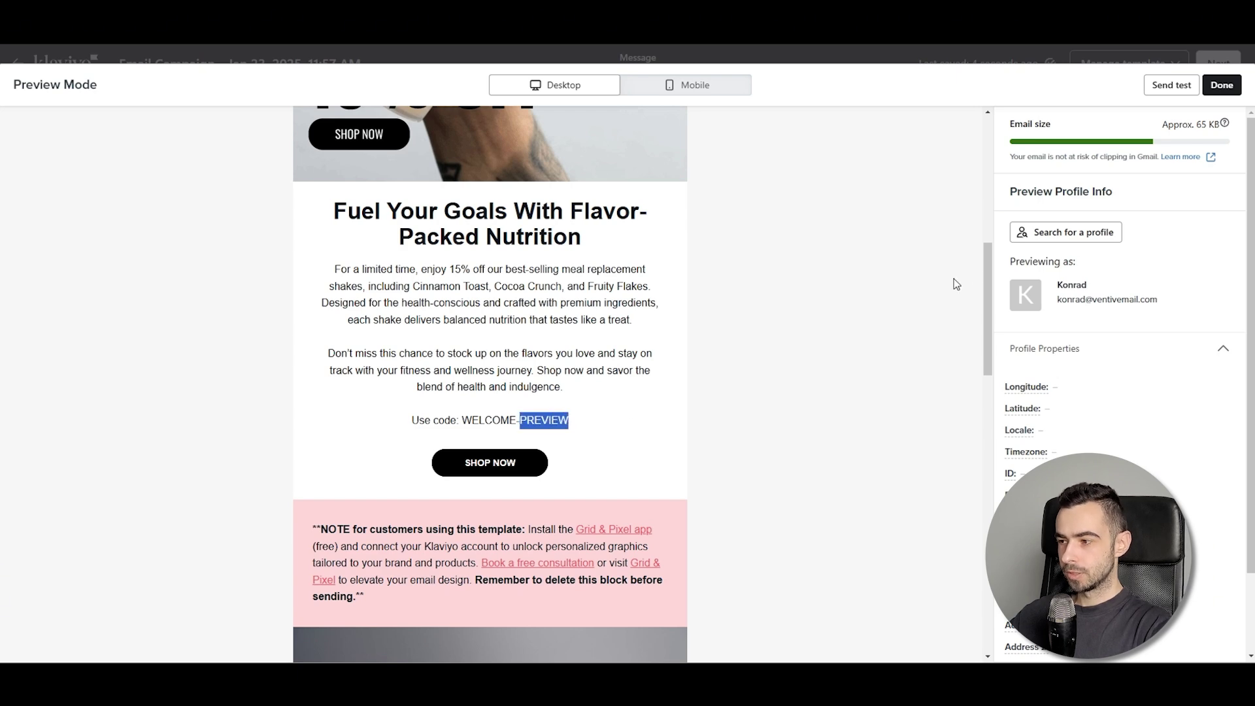
left_click(1221, 84)
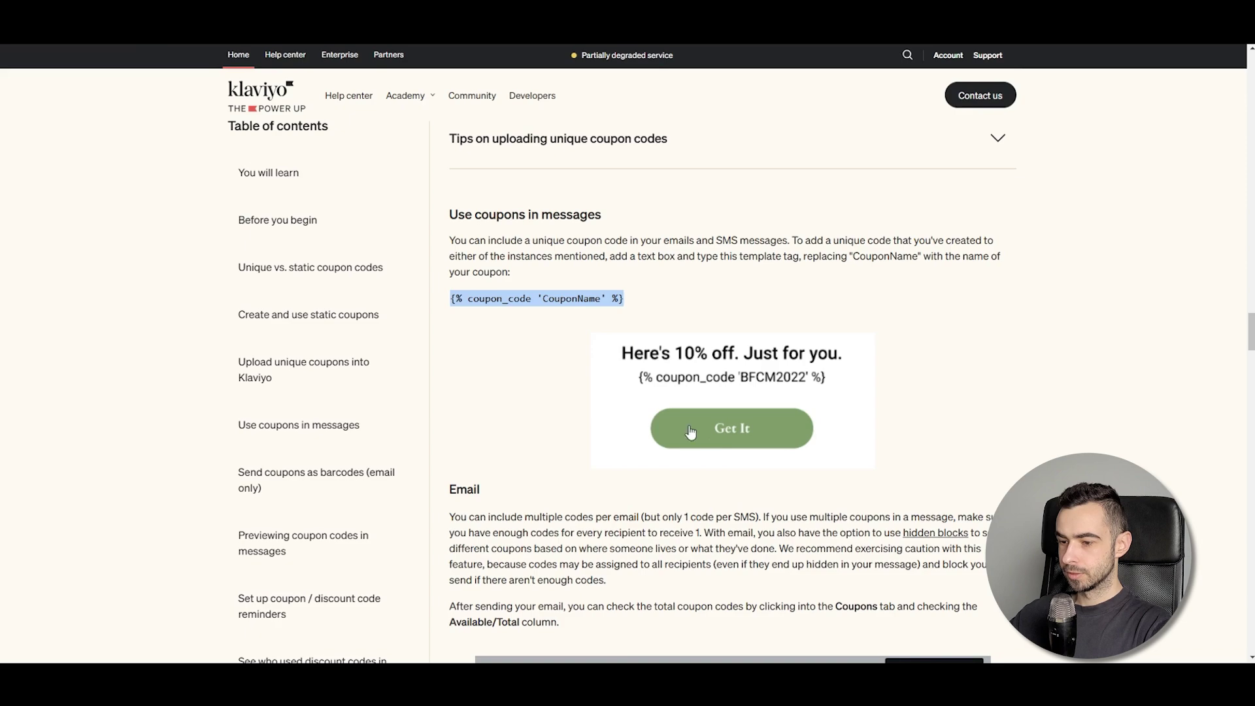
scroll(656, 397, "down", 15)
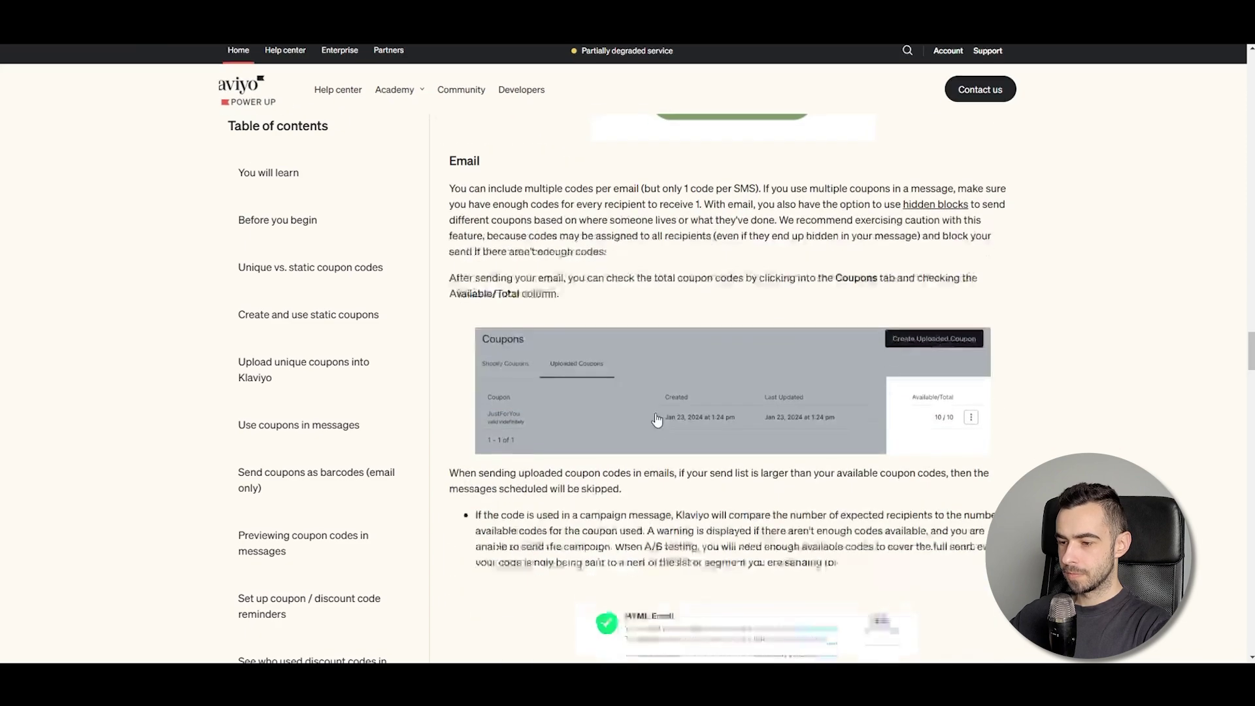
scroll(656, 397, "down", 8)
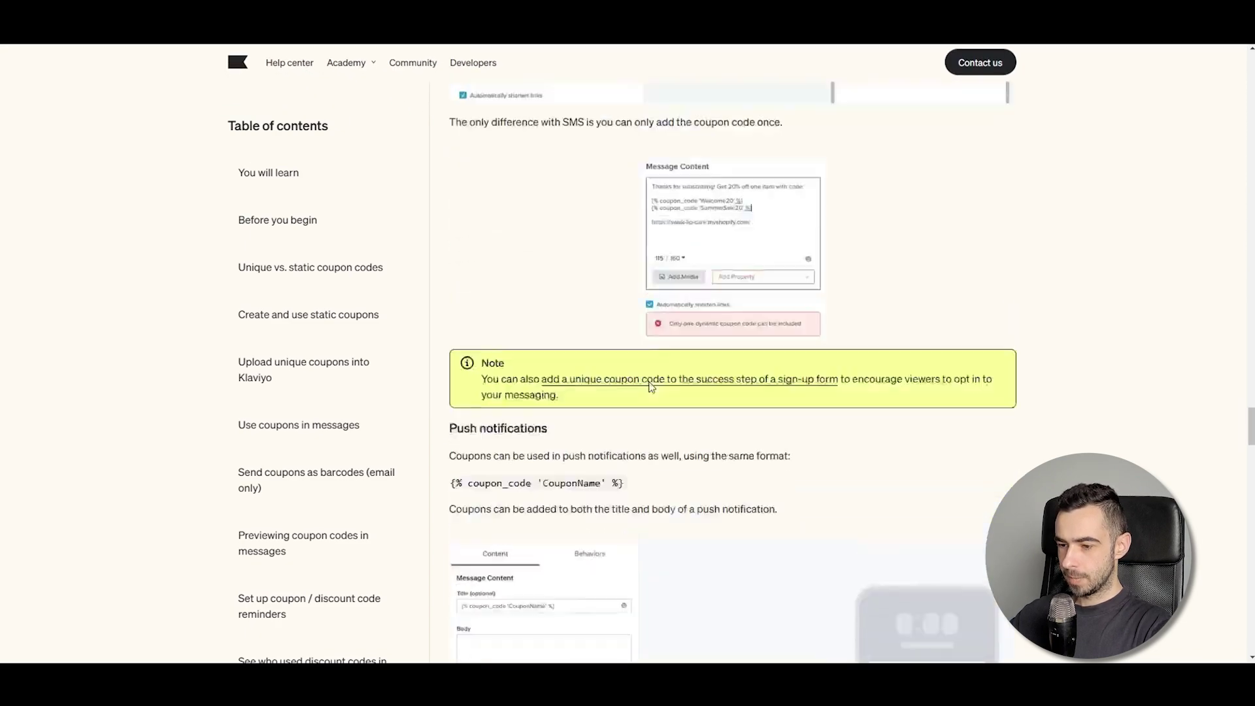
scroll(648, 389, "up", 9)
left_click_drag(641, 371, 451, 364)
scroll(480, 363, "down", 8)
scroll(483, 362, "down", 15)
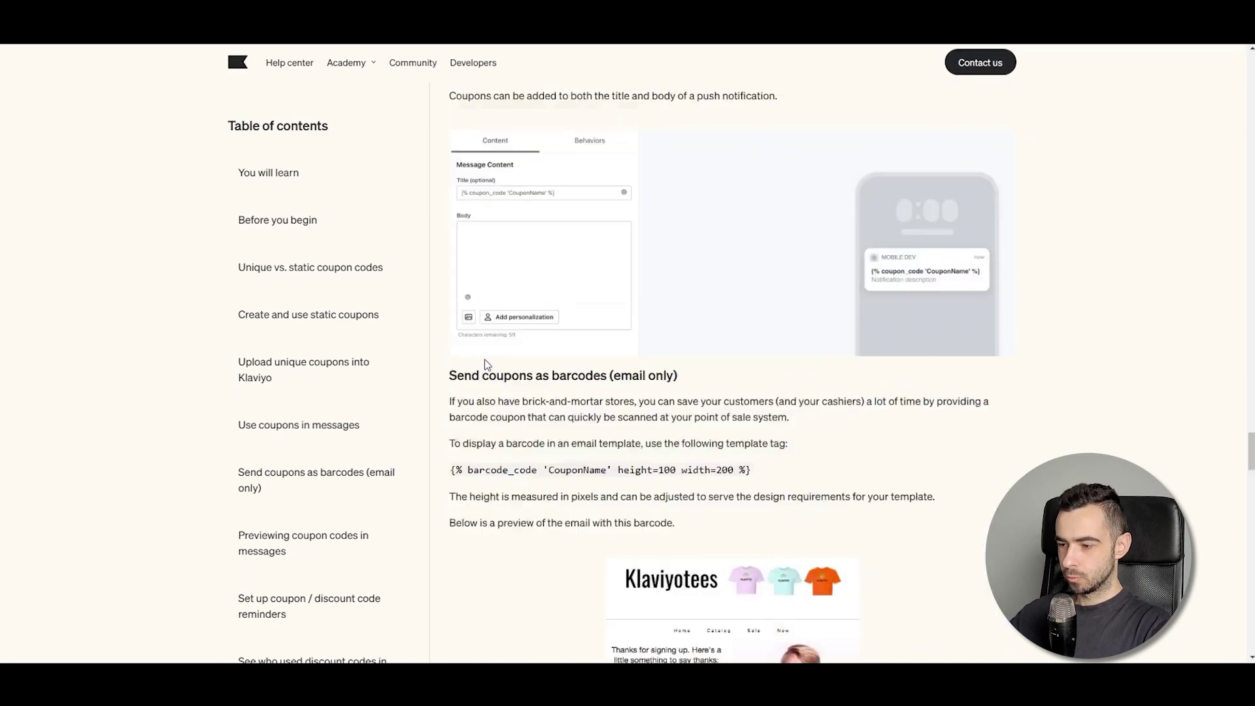
scroll(489, 360, "up", 5)
scroll(489, 360, "down", 20)
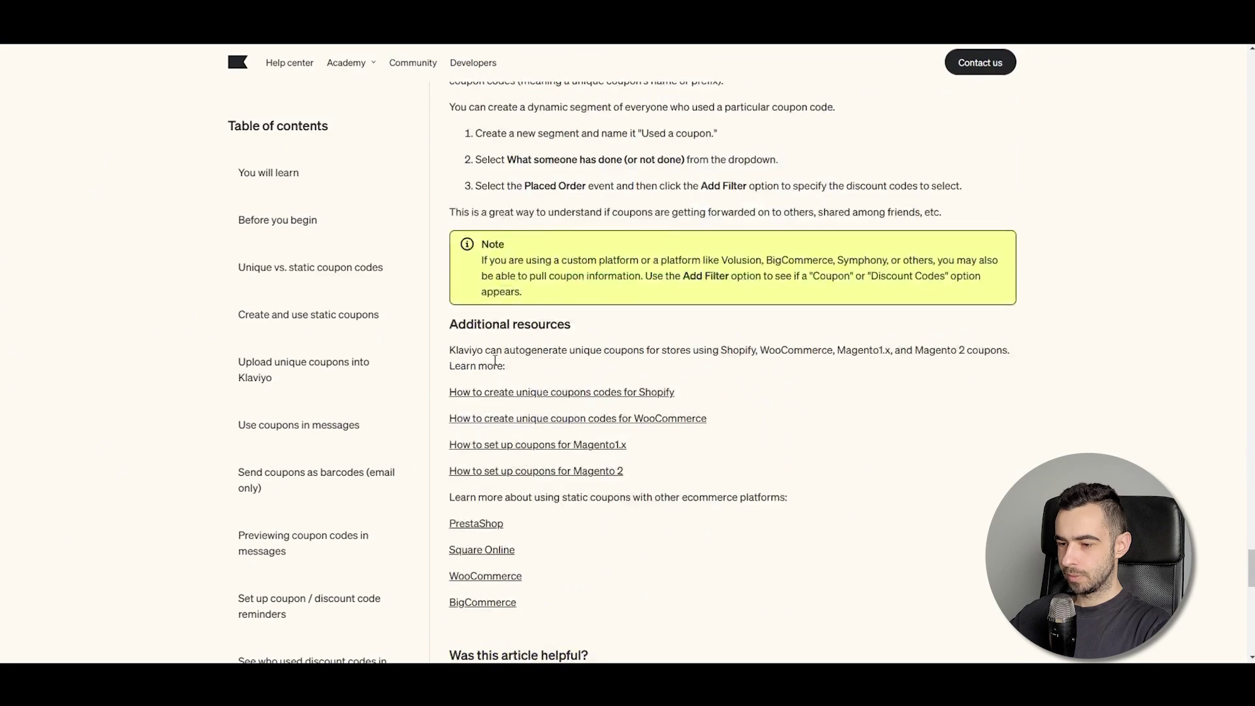
scroll(494, 359, "down", 5)
scroll(497, 356, "up", 10)
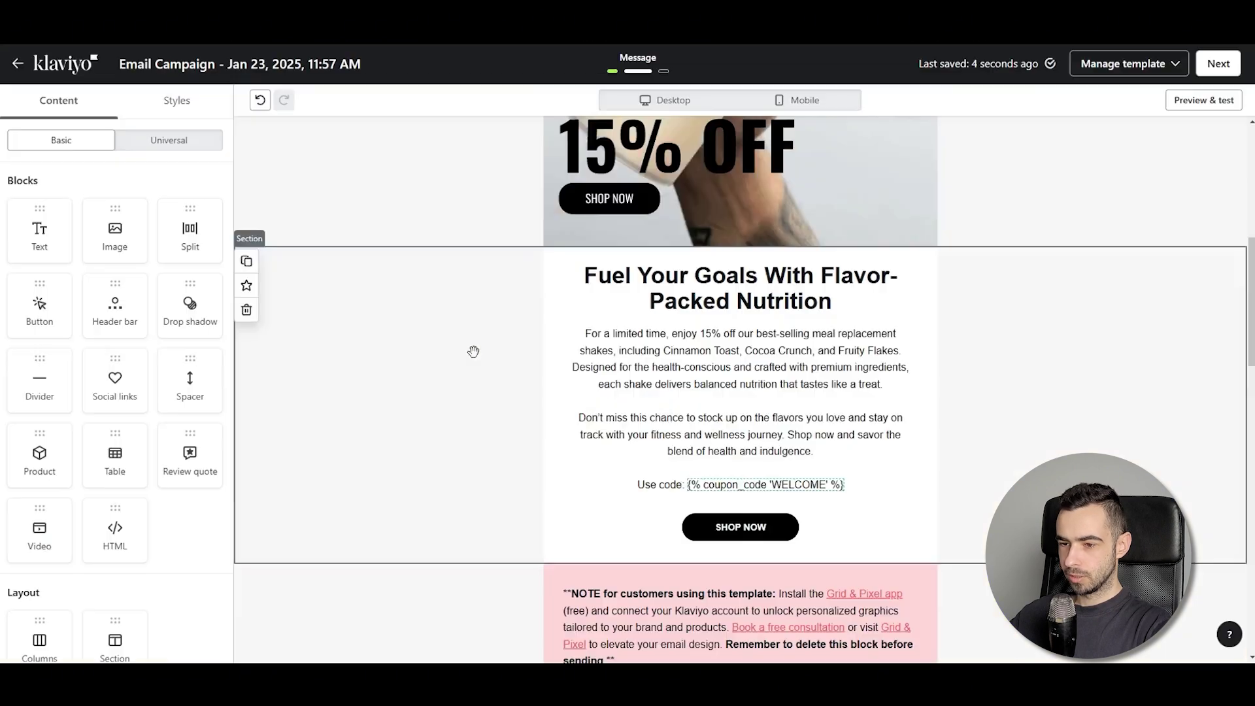
left_click(726, 523)
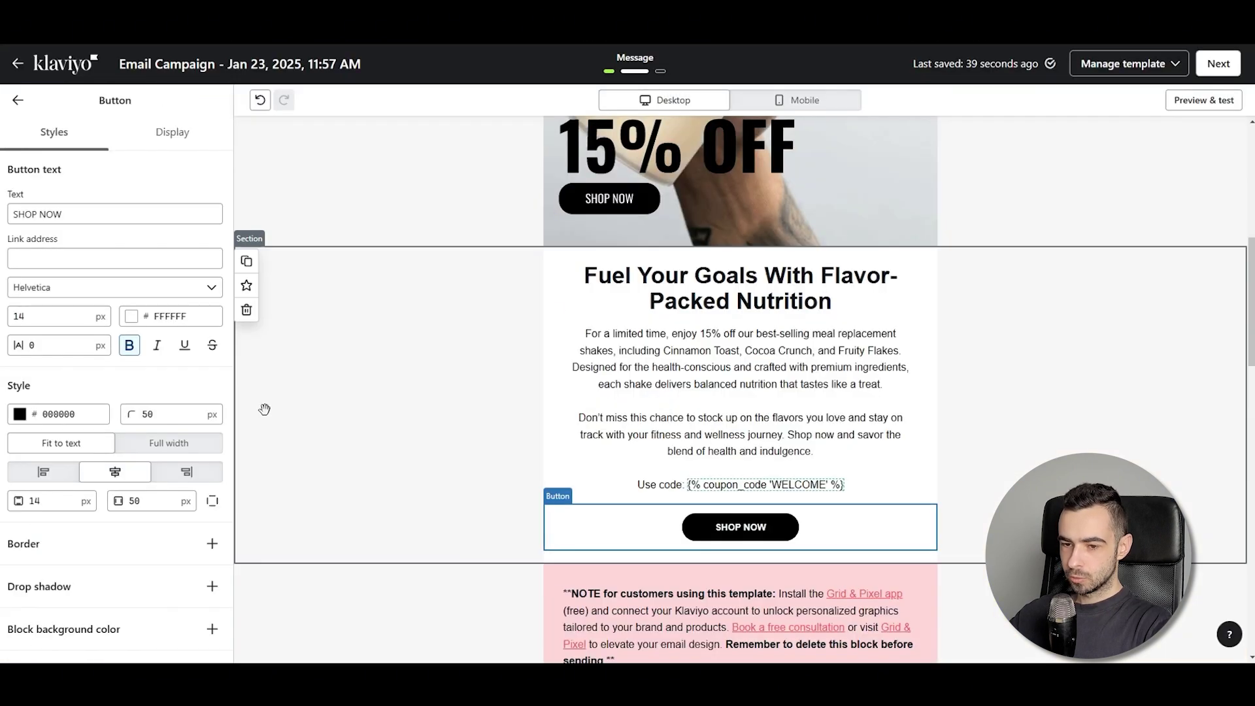
left_click(130, 257)
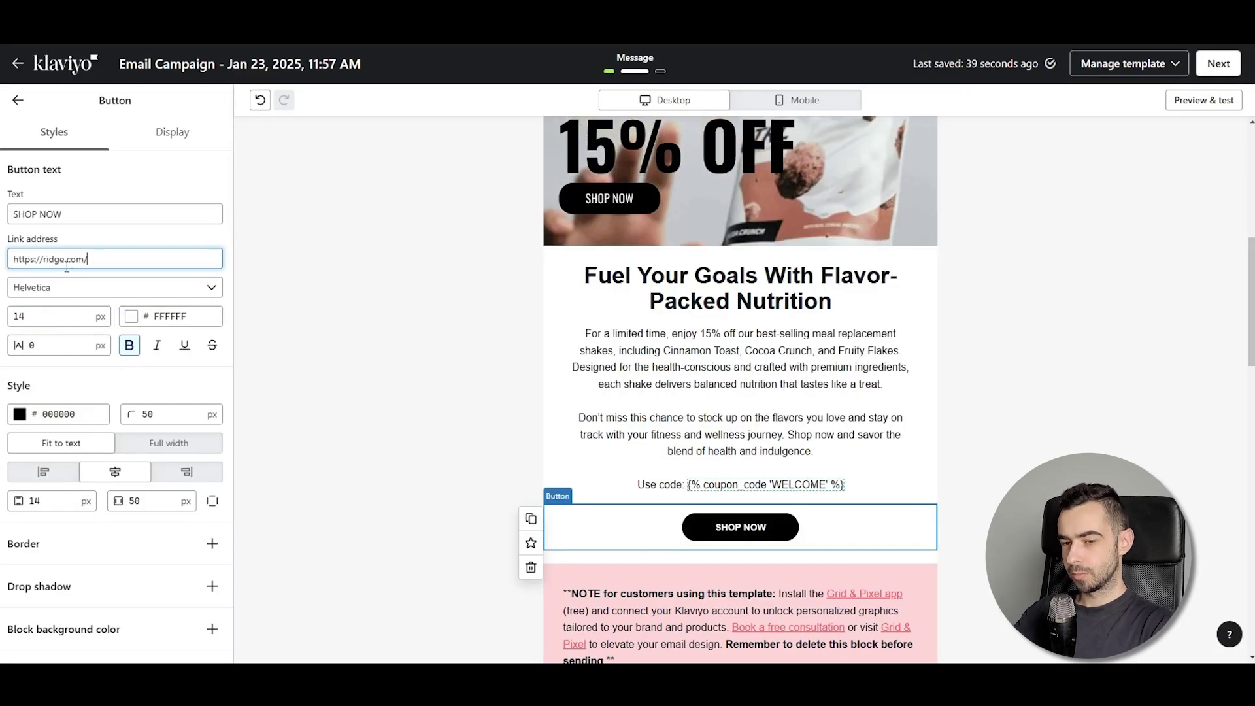
type("dis")
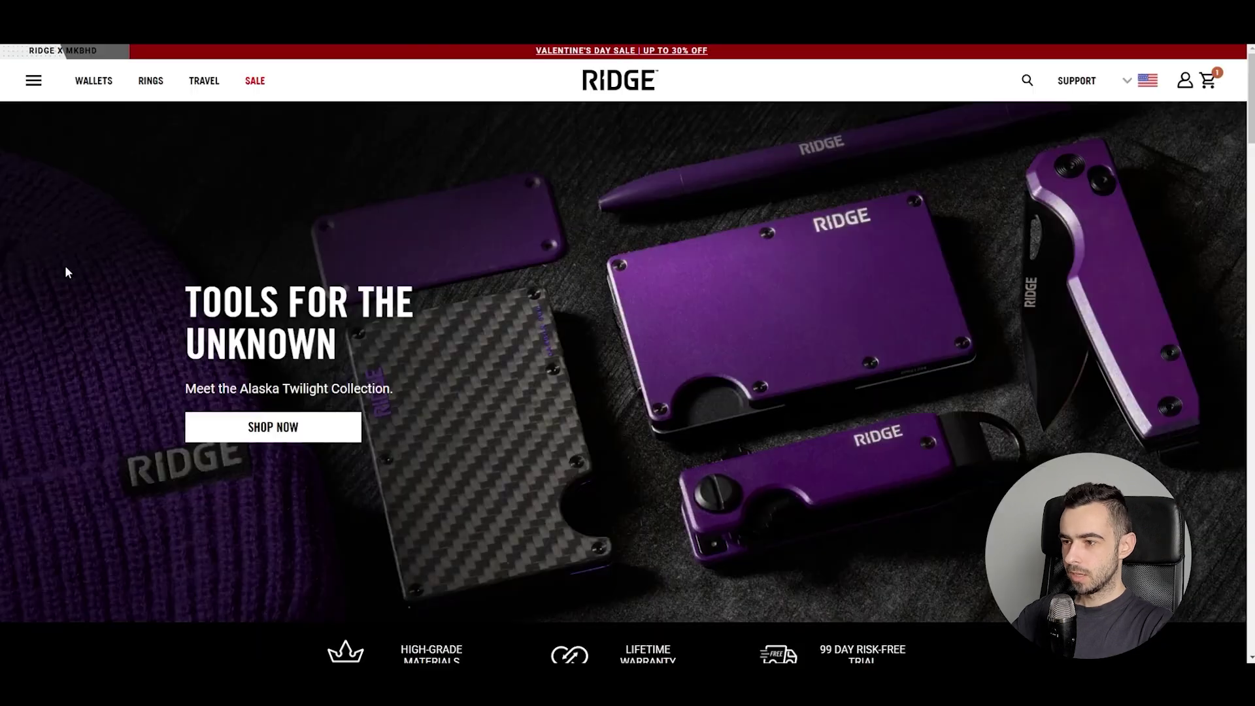
Check out the Alaska Twilight Carbon wallet in the Ridge store and remove the CLJ discount
left_click(1206, 80)
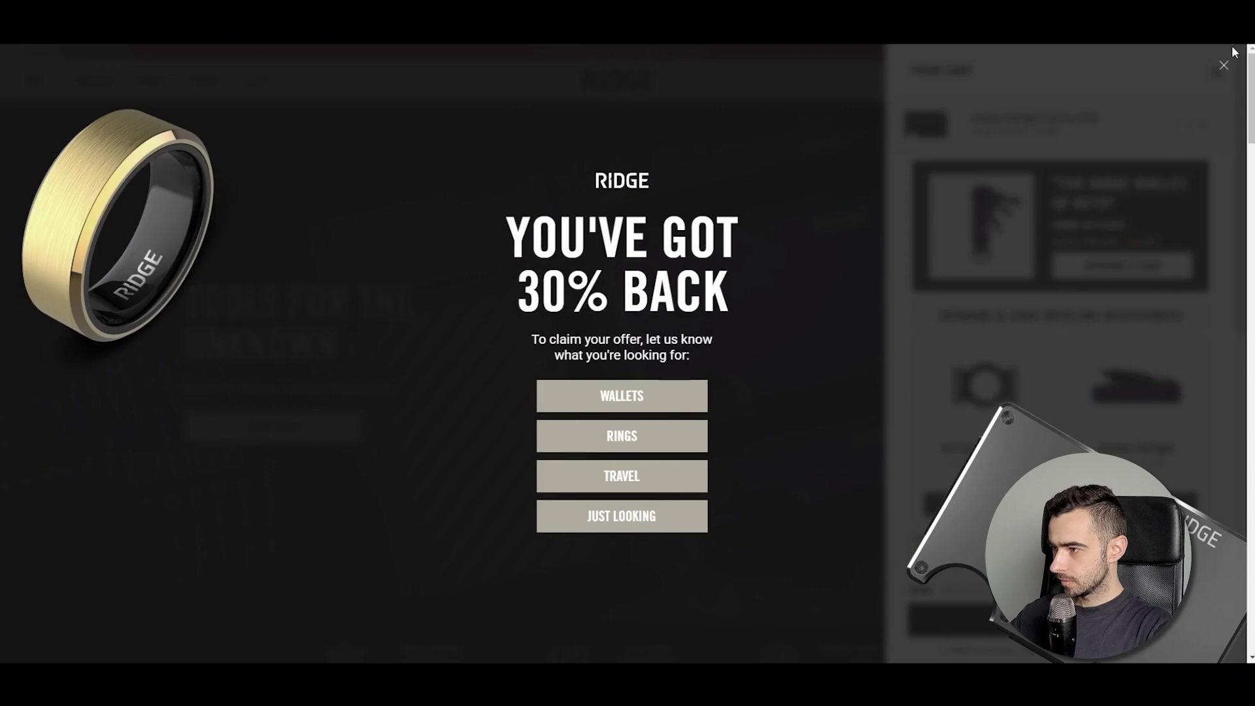
left_click(1224, 65)
scroll(1059, 327, "down", 4)
scroll(457, 327, "down", 4)
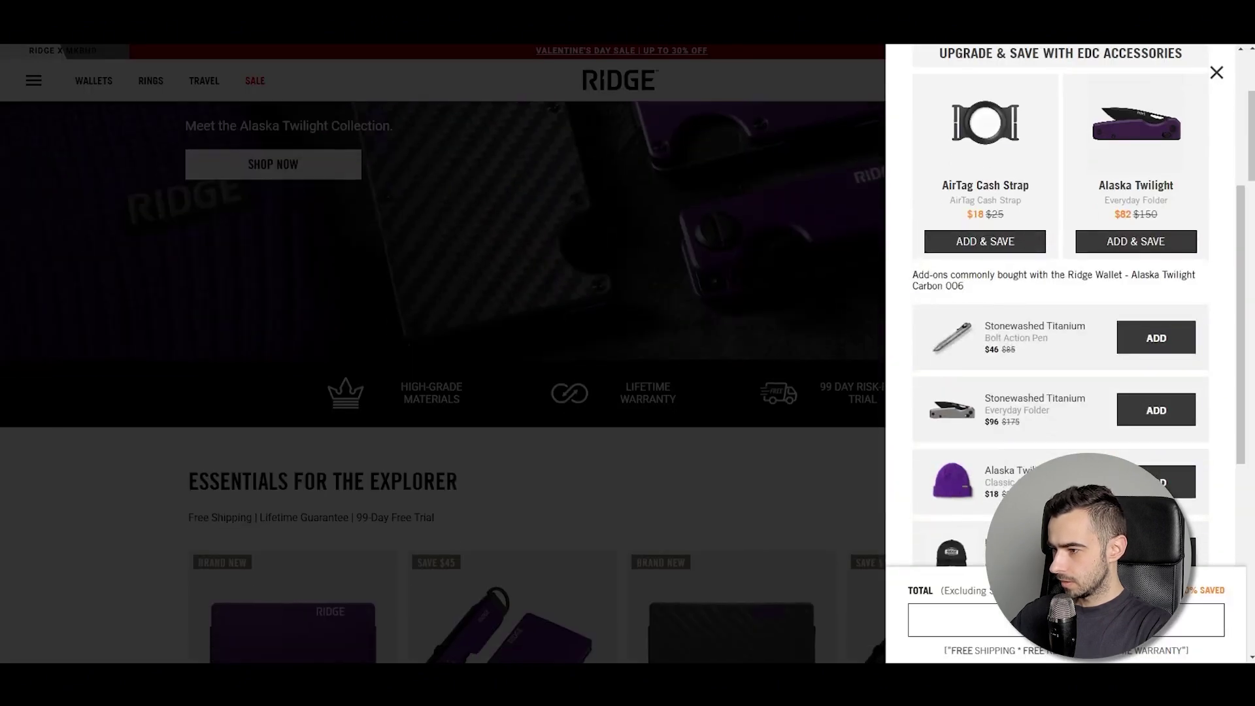
left_click(1066, 620)
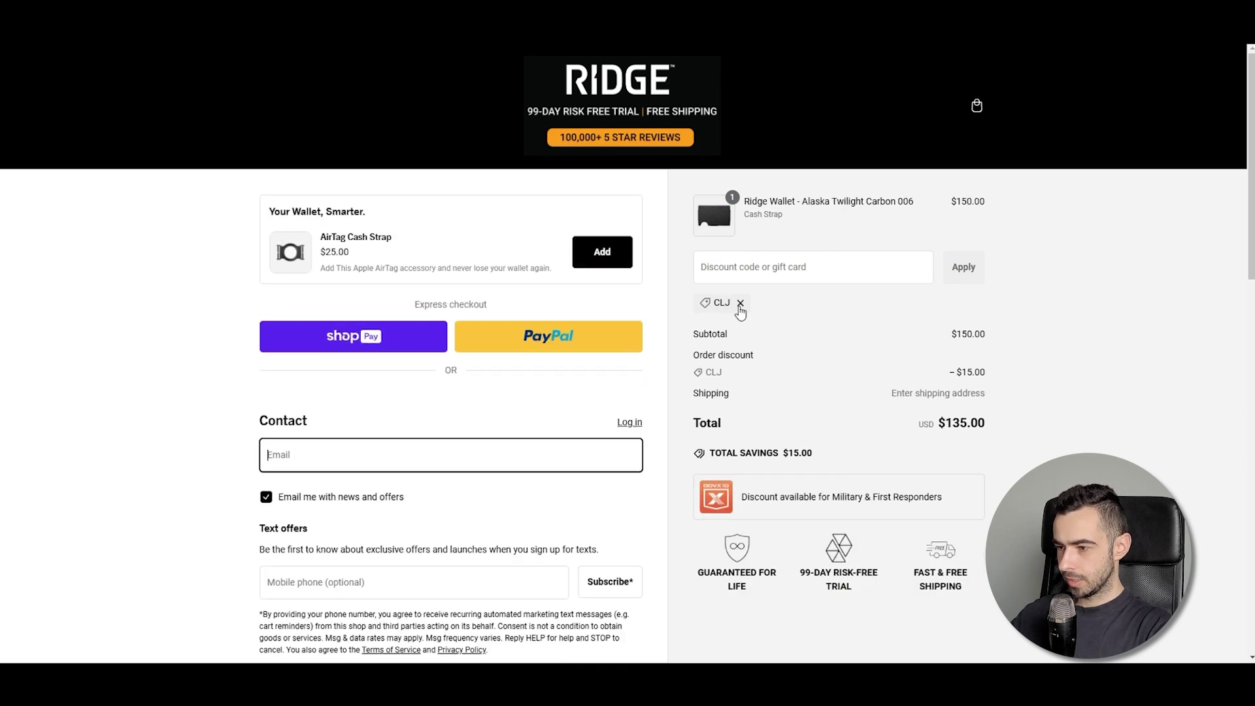
left_click(734, 305)
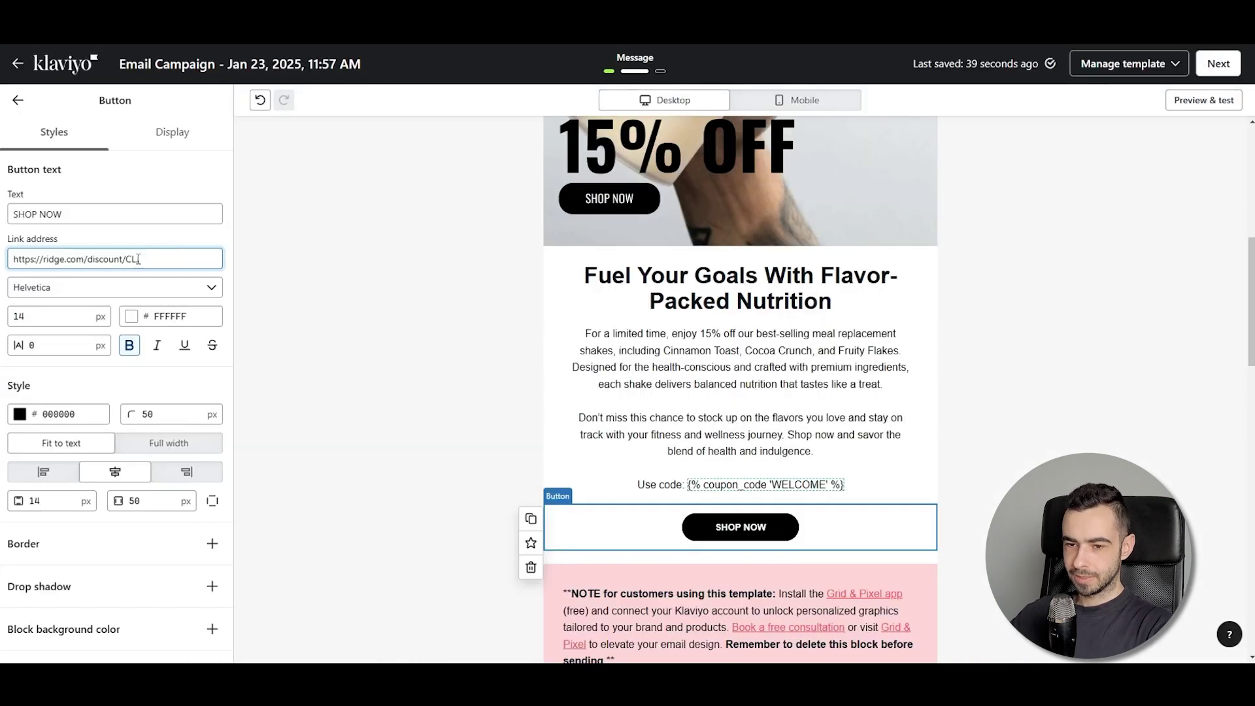
triple_click(138, 259)
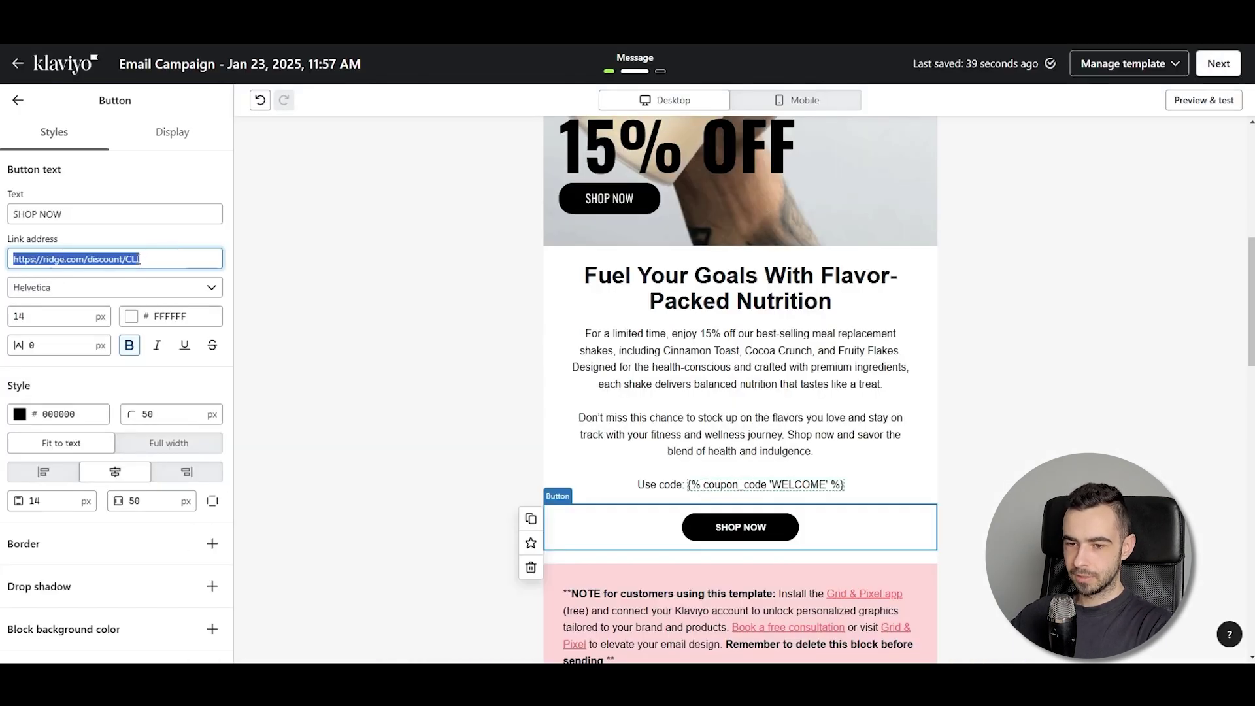
left_click(17, 103)
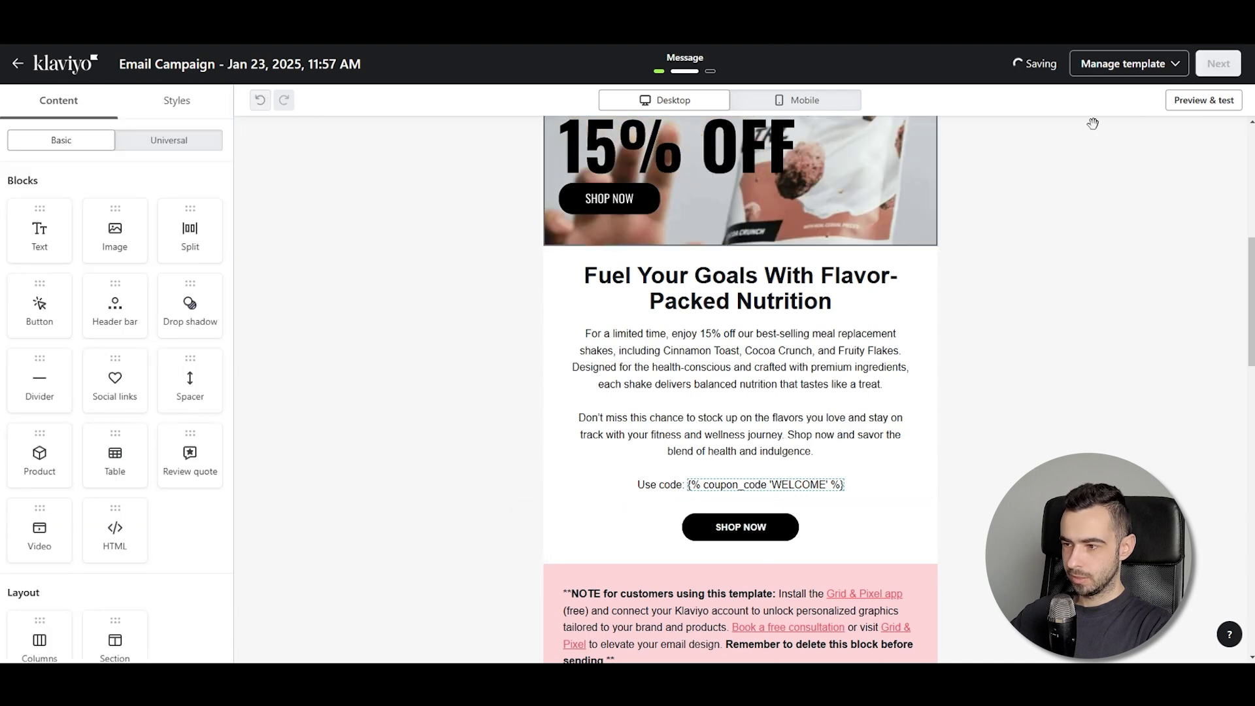
left_click(1204, 99)
scroll(647, 516, "down", 12)
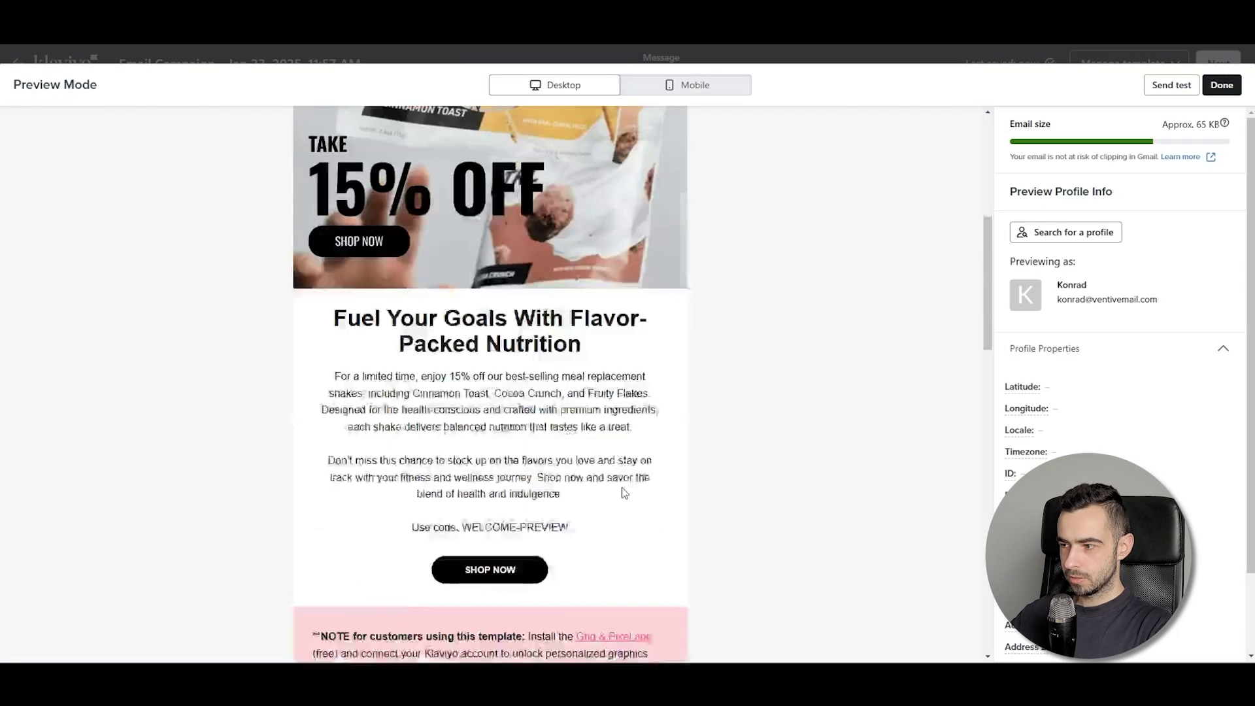
scroll(502, 343, "up", 4)
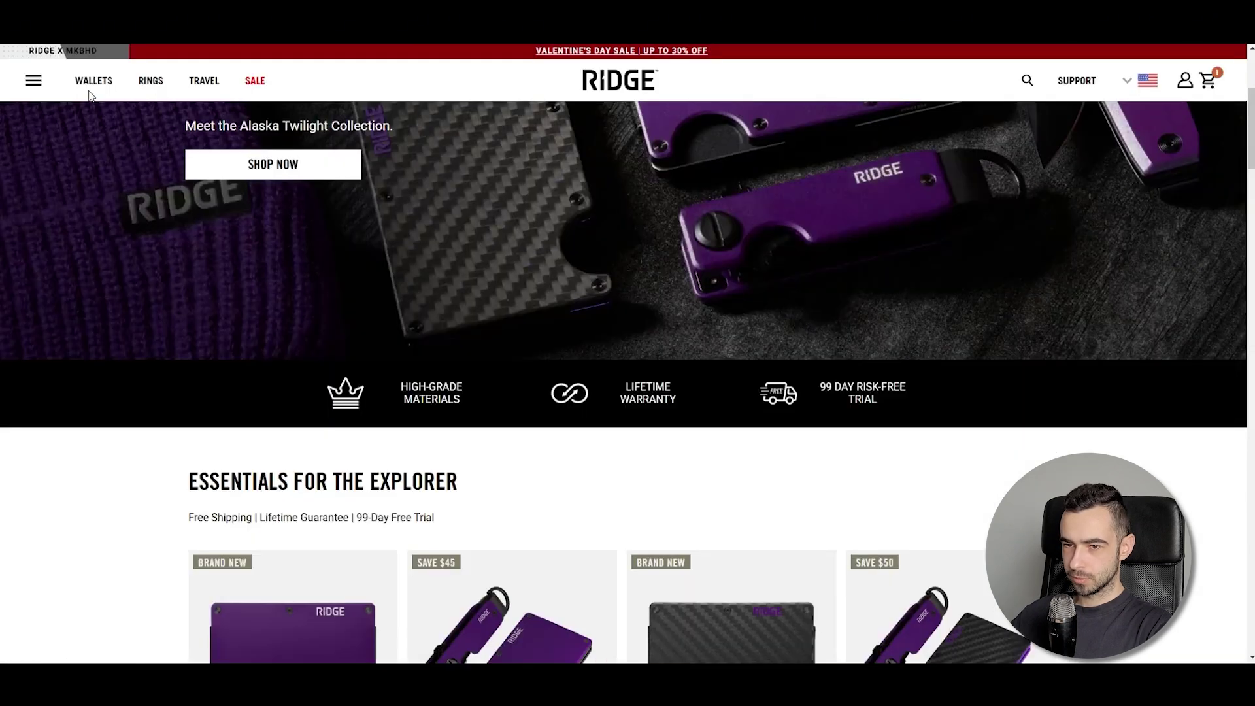
Open the Alaska Twilight Carbon 006 Ridge Wallet page and check the $150 cart
left_click(94, 81)
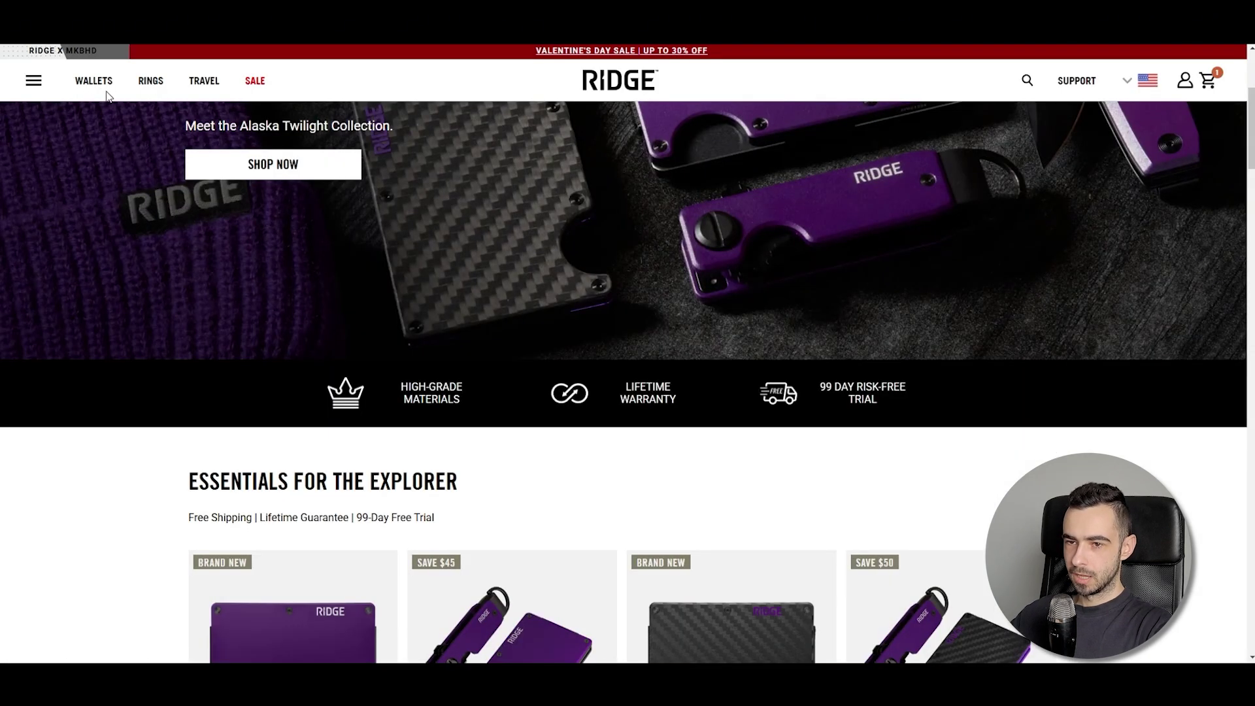
scroll(494, 288, "down", 5)
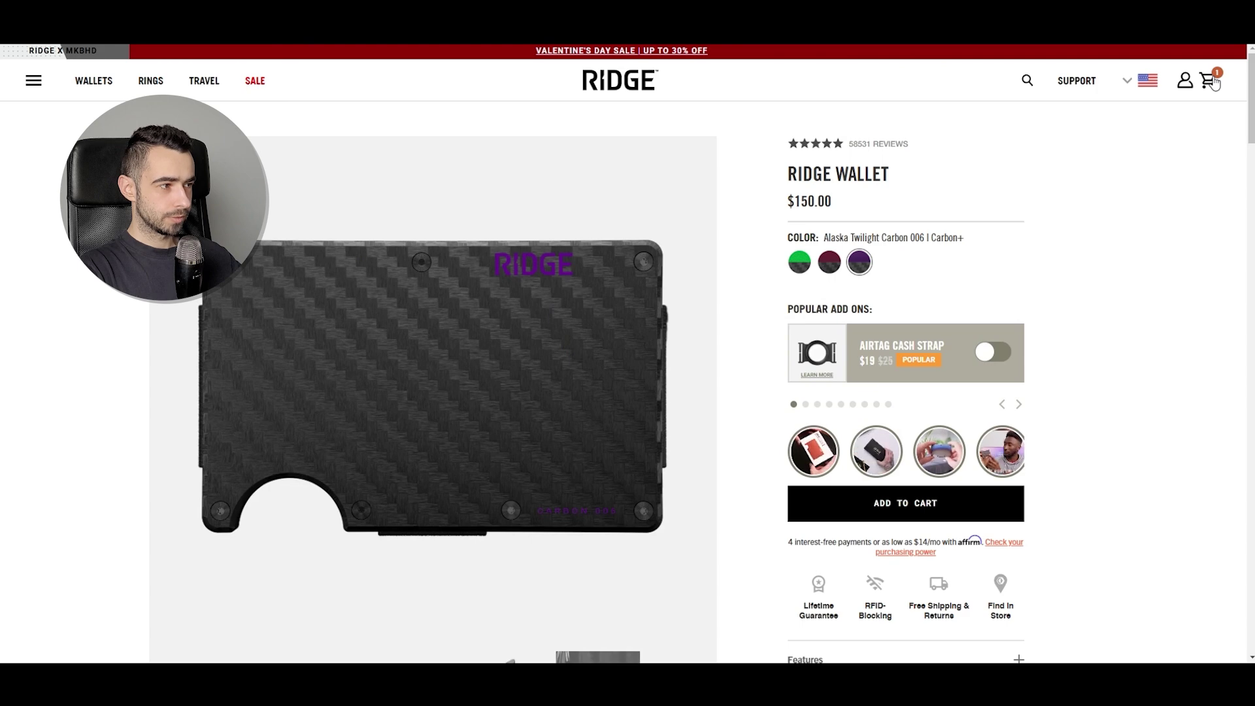
left_click(1012, 503)
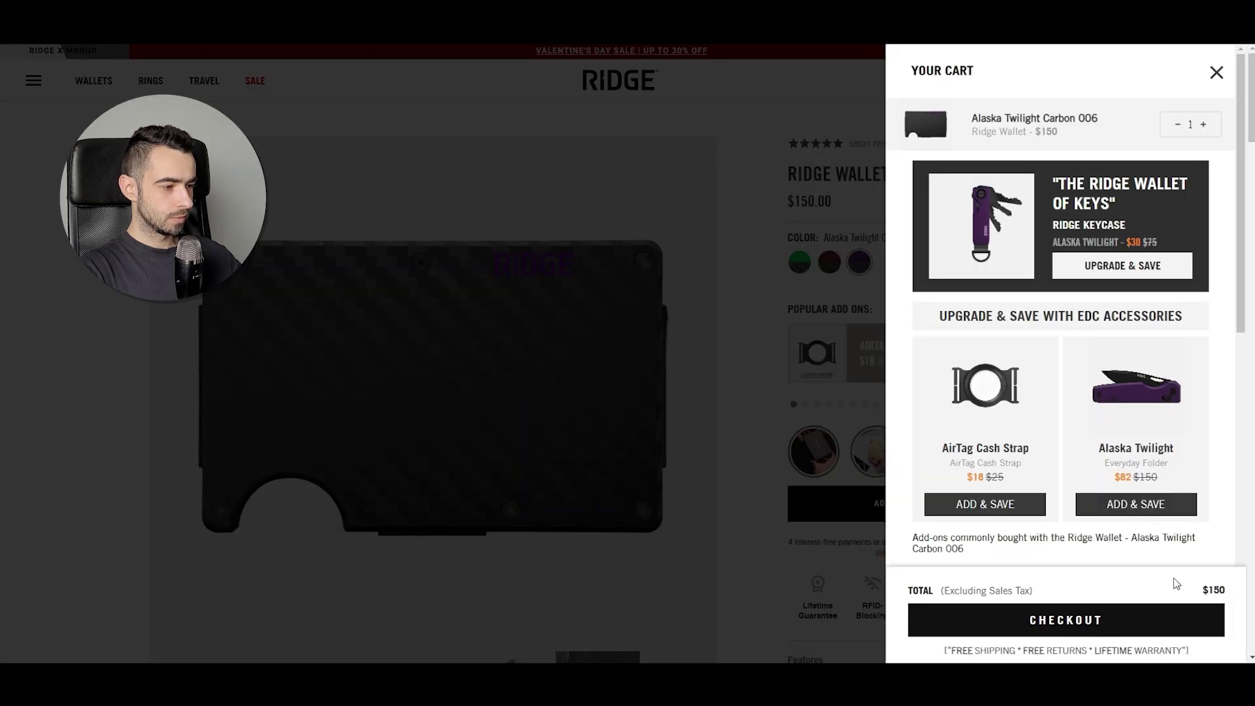
left_click(1216, 72)
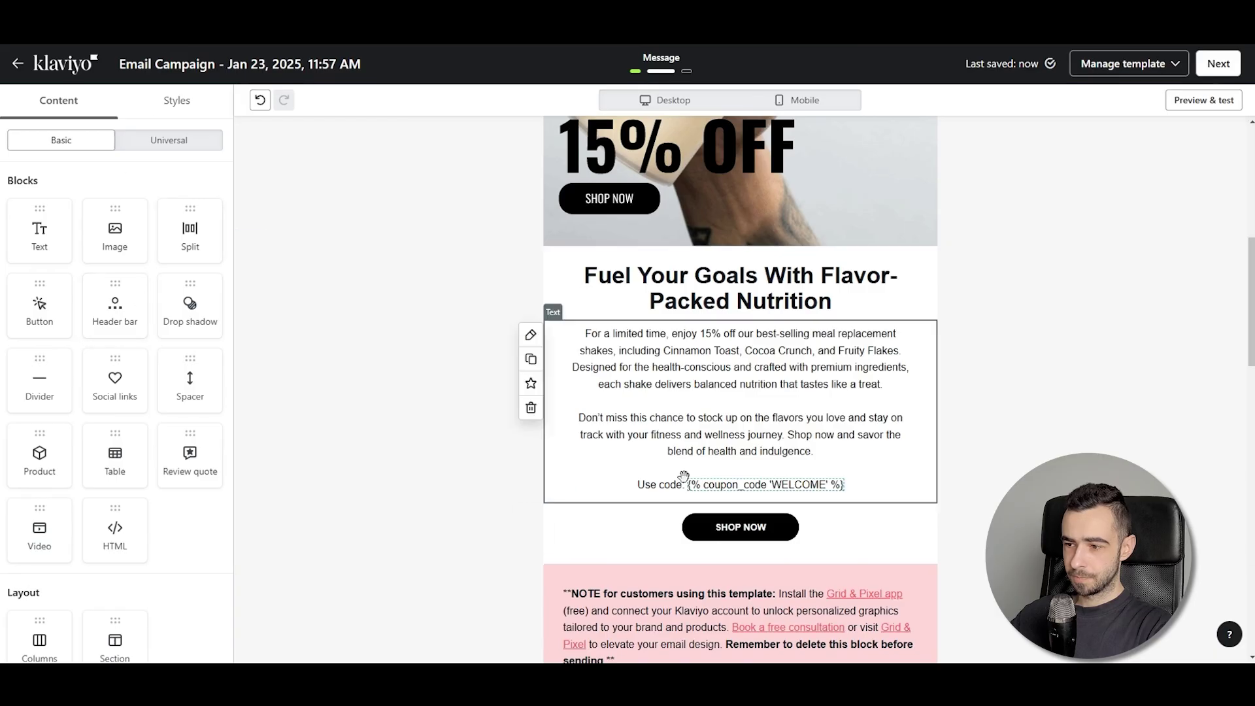
Append ?redirect=/products/alaska-twilight-carbon-006 to the SHOP NOW link and preview the email
left_click(740, 527)
left_click(158, 259)
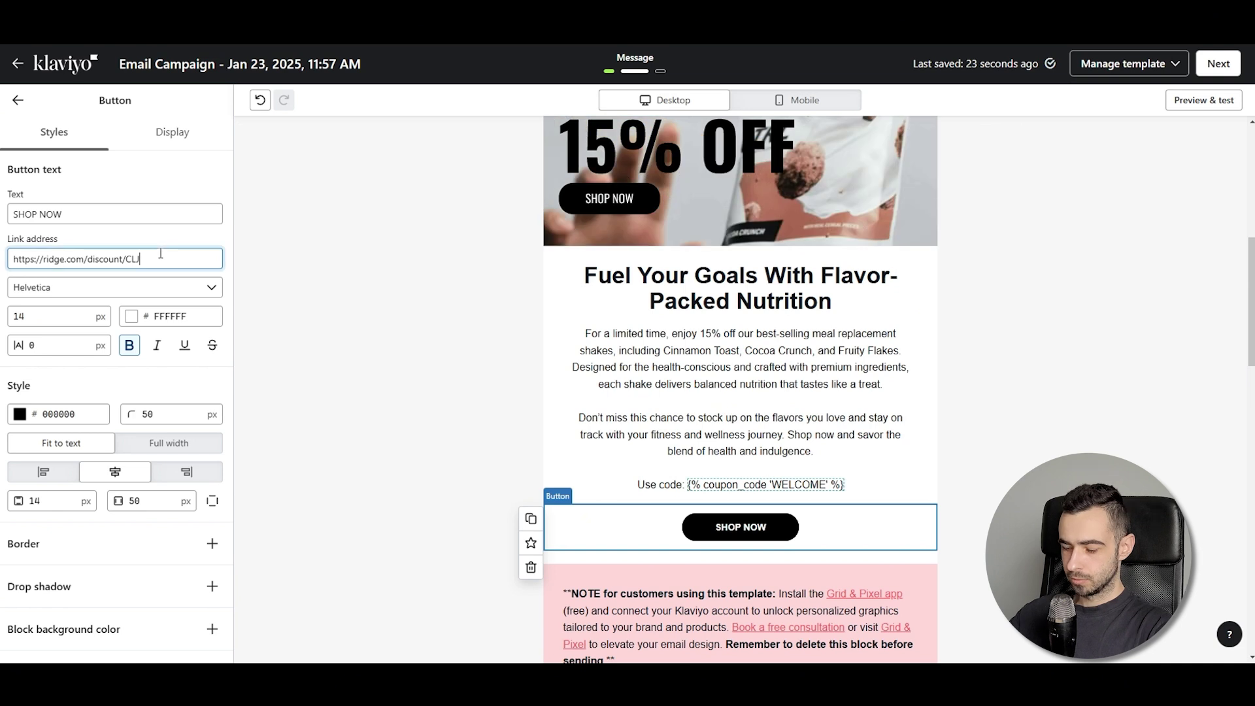
type("?redirect=products/alaska-twilight-carbon-006")
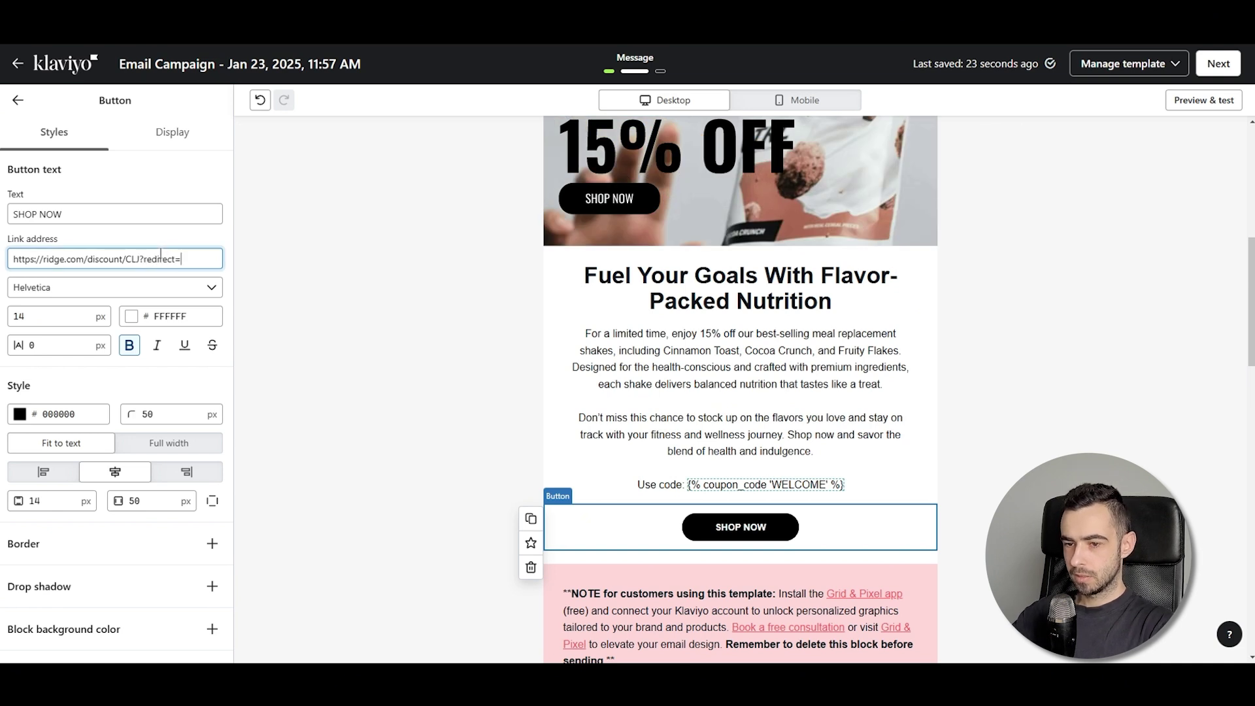
left_click(68, 258)
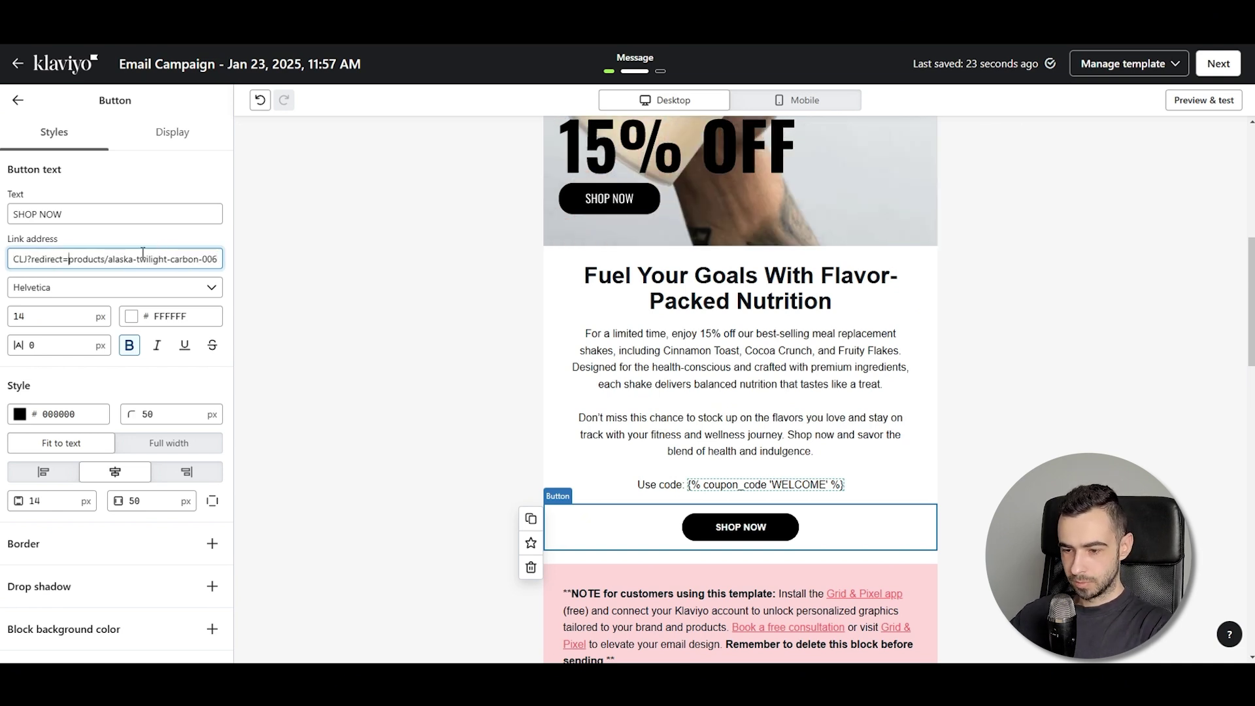
type("/")
left_click(1106, 159)
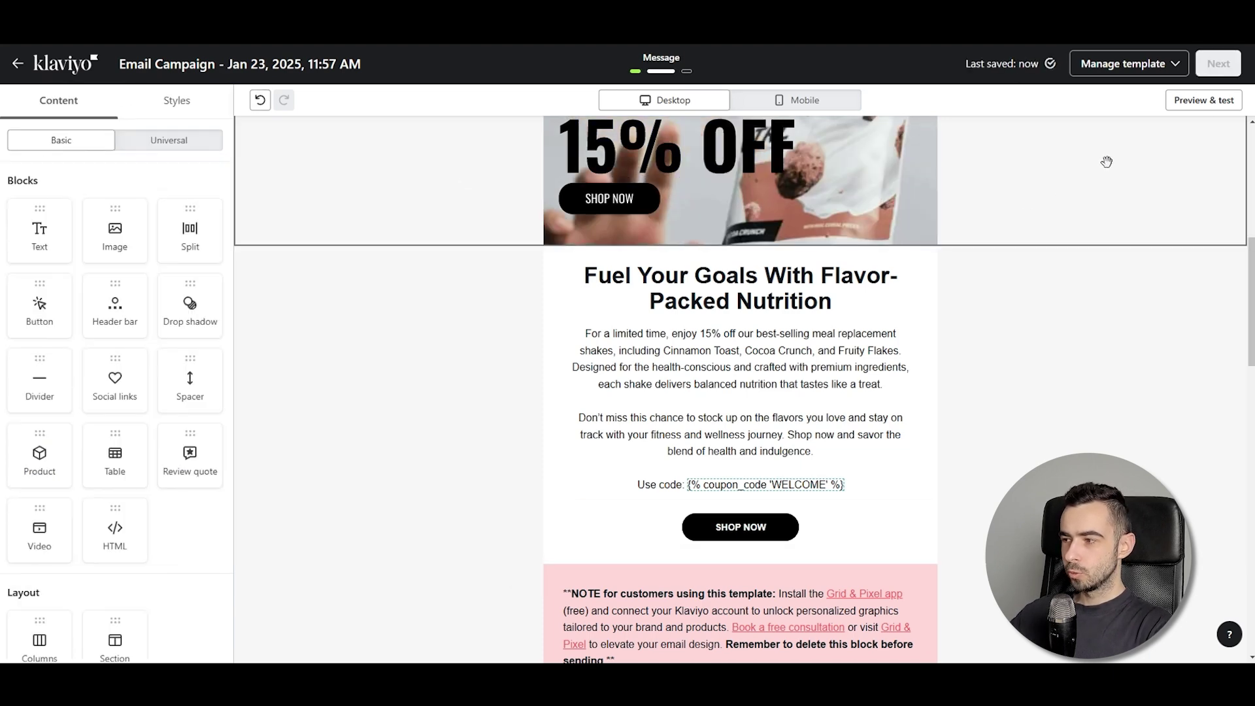
left_click(1204, 100)
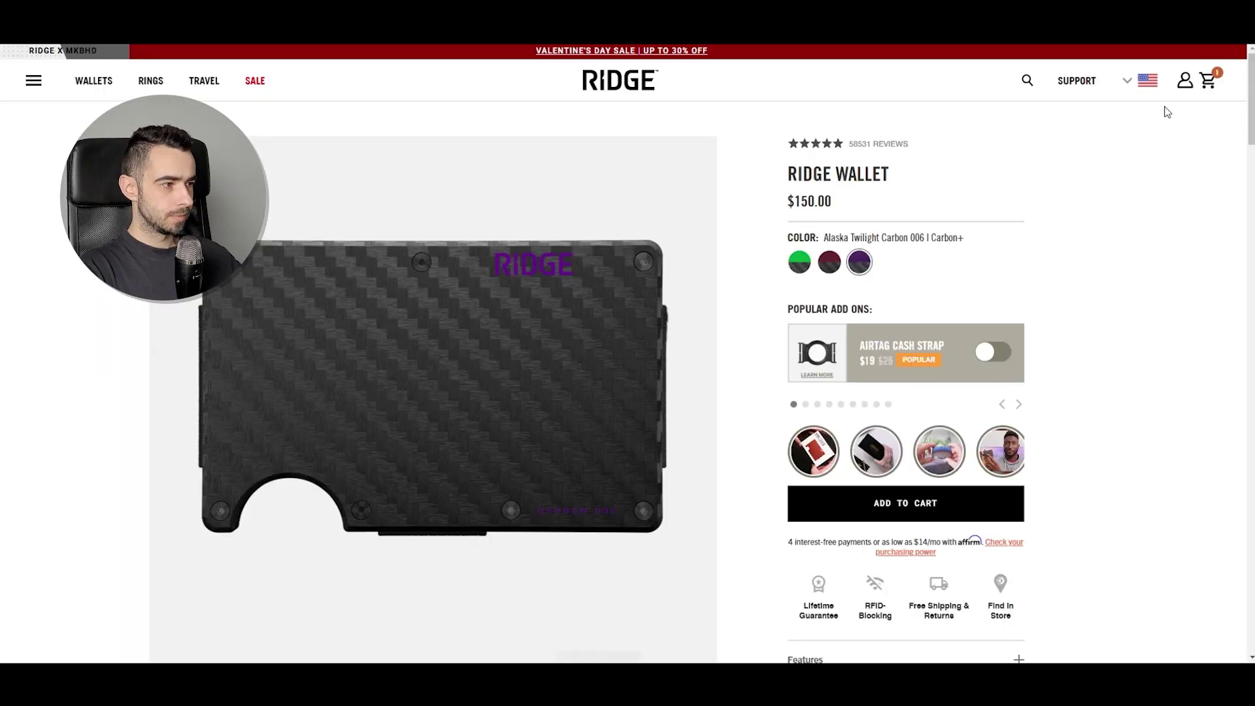
Confirm the Ridge cart shows the wallet at $135, then close the email preview
left_click(1208, 80)
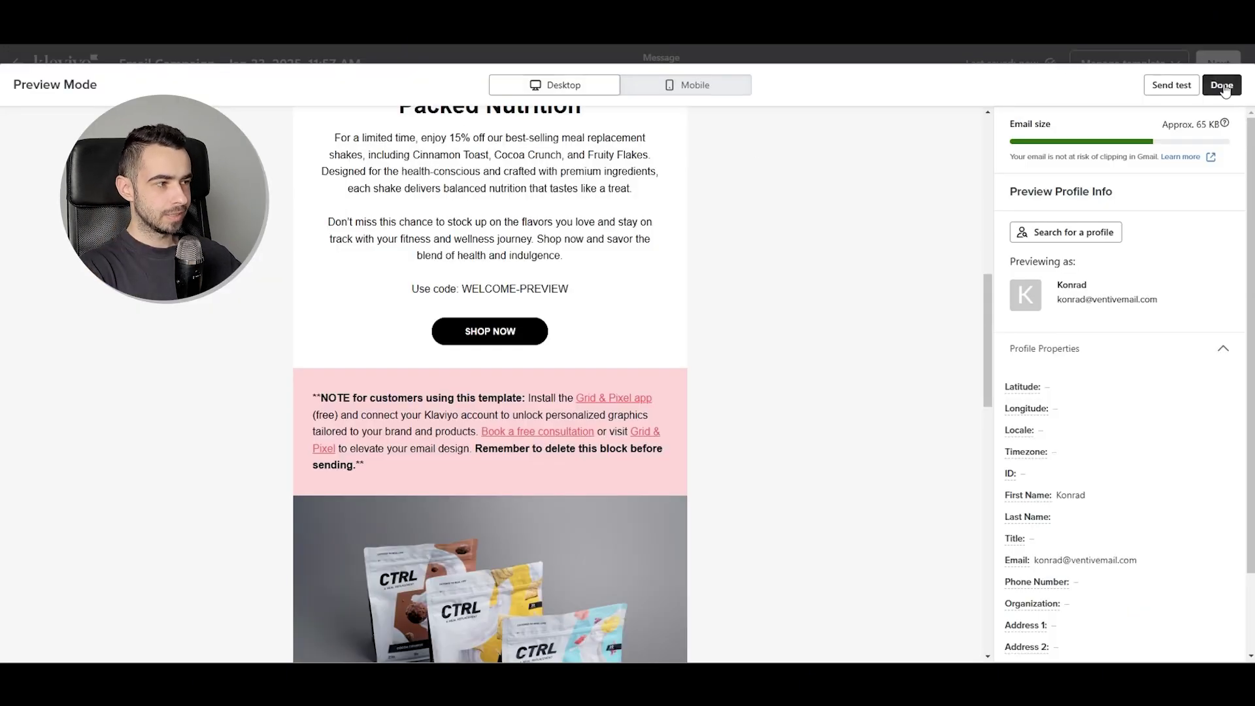
left_click(1221, 85)
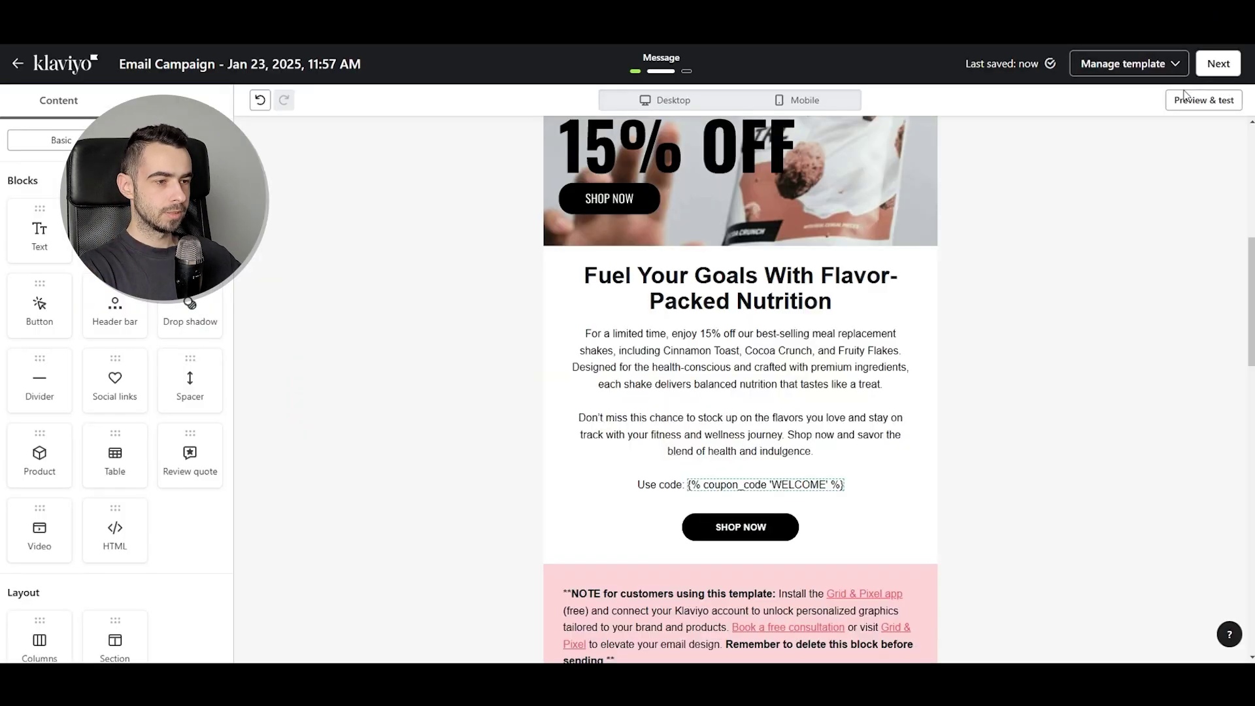
Highlight CLJ in the SHOP NOW link address and reread the coupon help article
left_click(703, 534)
left_click_drag(115, 259, 194, 265)
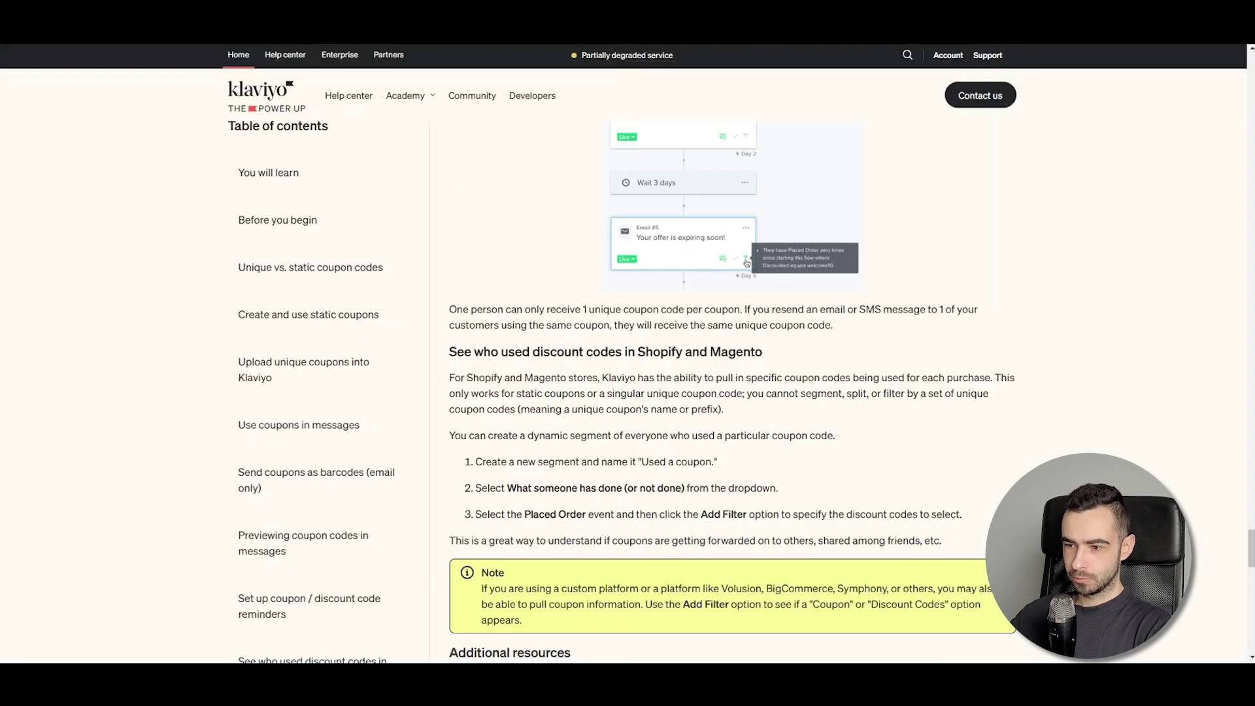
scroll(624, 368, "down", 6)
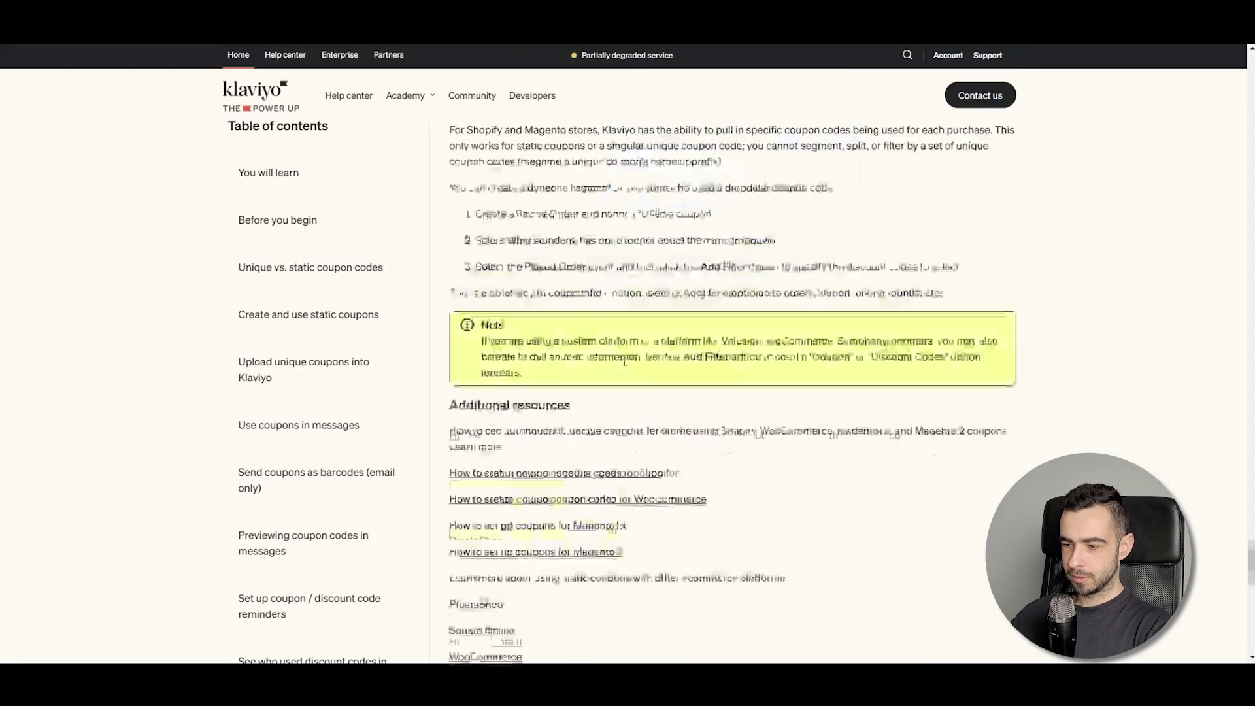
scroll(624, 367, "up", 7)
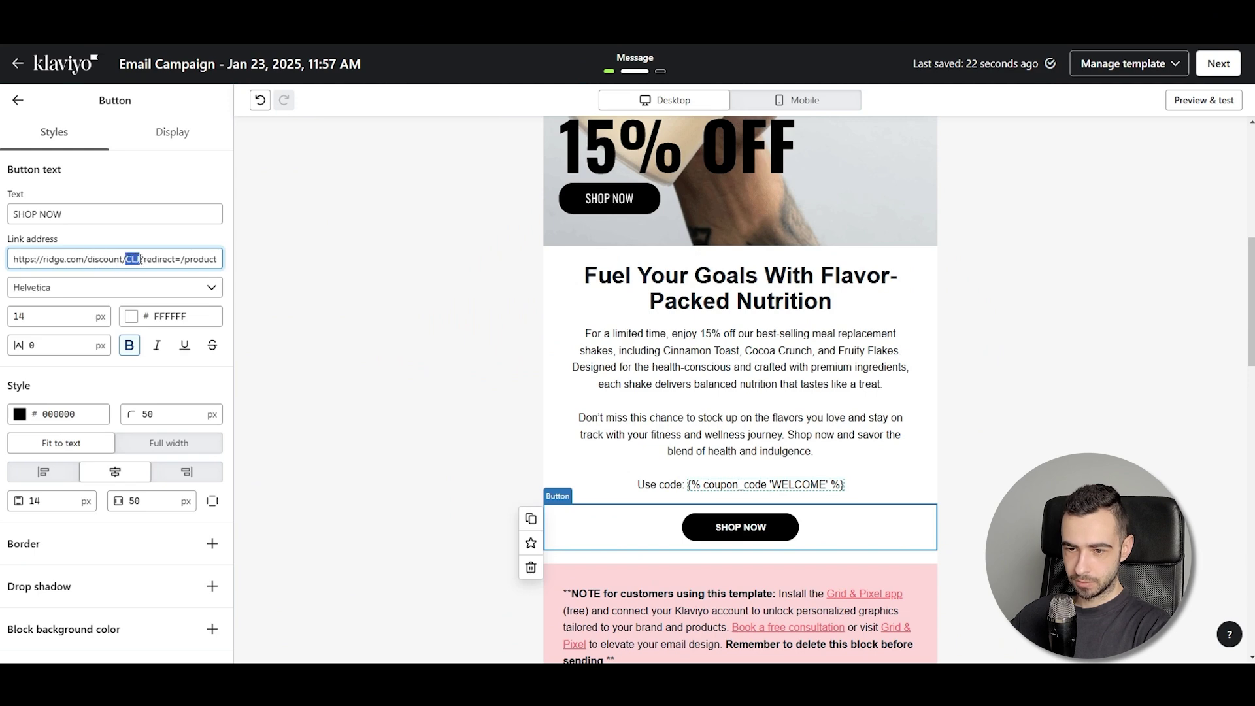
triple_click(705, 487)
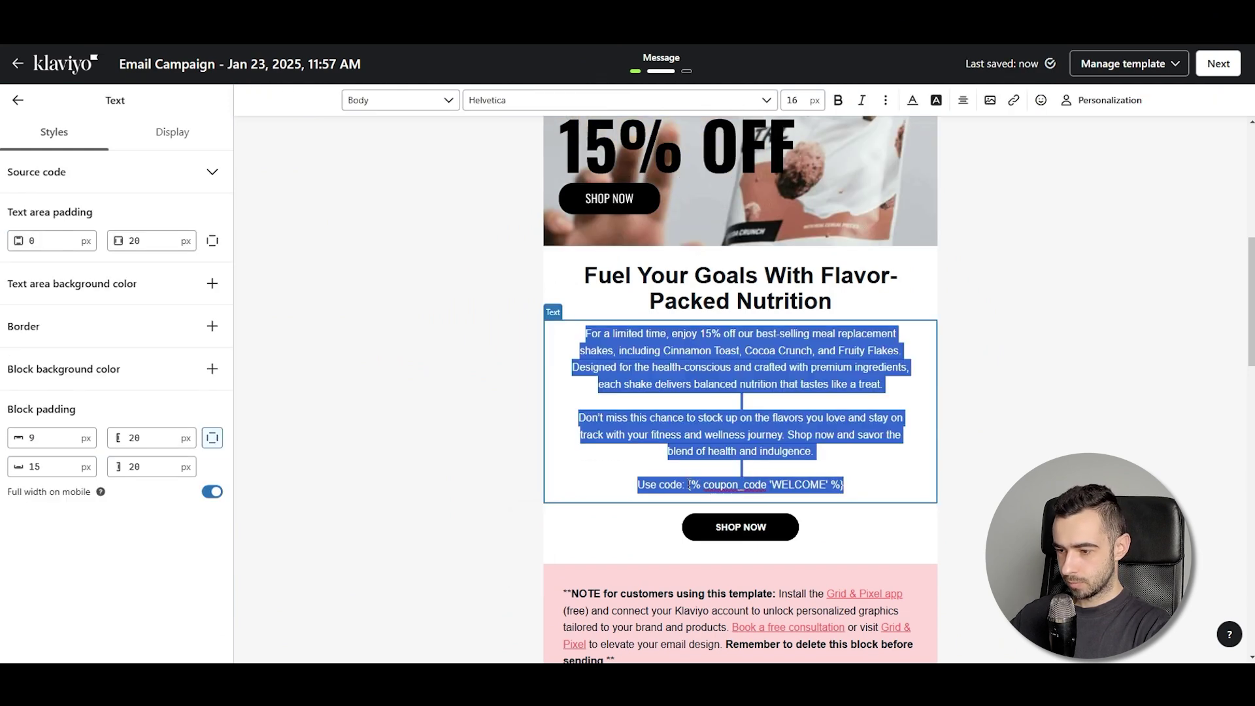
left_click(690, 485)
left_click_drag(717, 487, 843, 485)
key("ctrl+c")
left_click(741, 526)
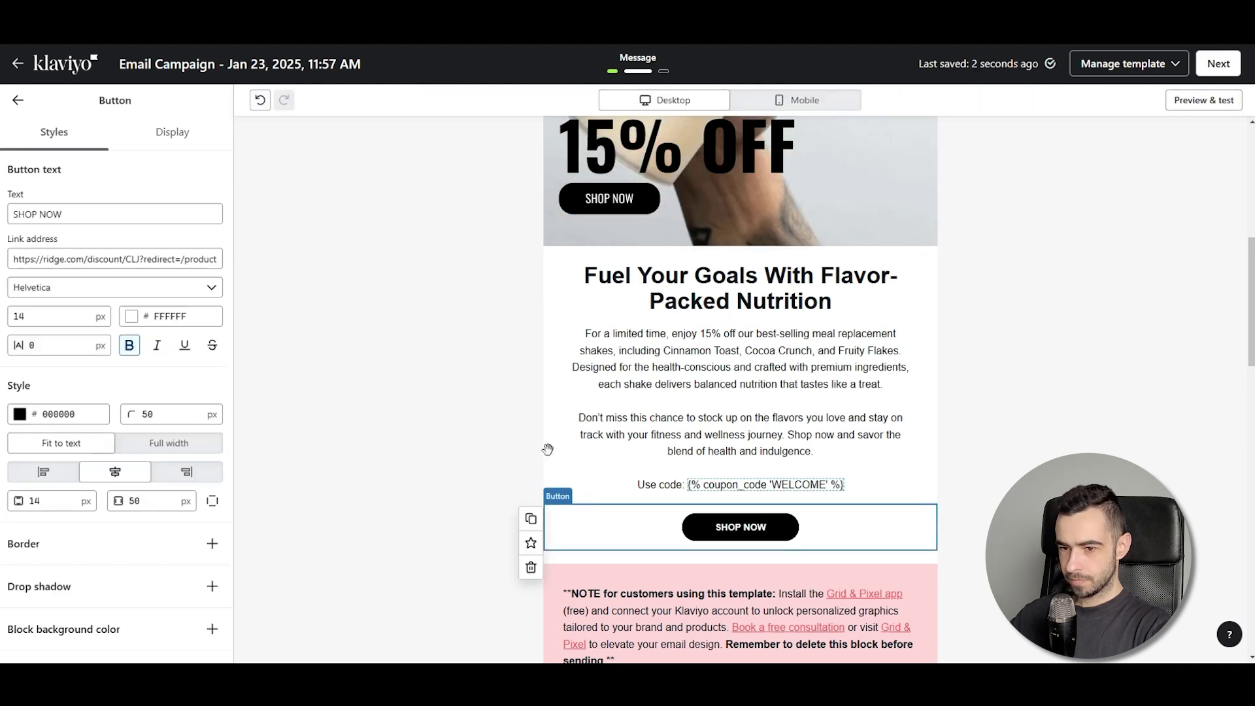
double_click(133, 258)
key("ctrl+v")
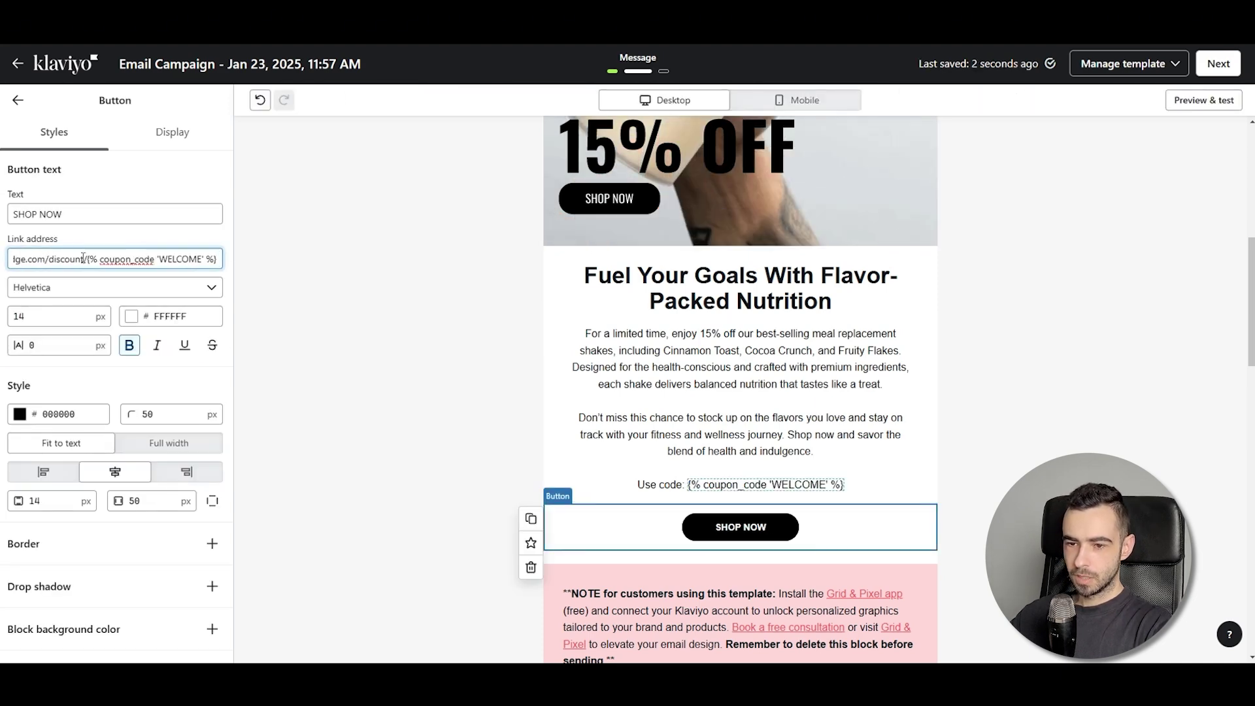
left_click(18, 100)
left_click(1203, 100)
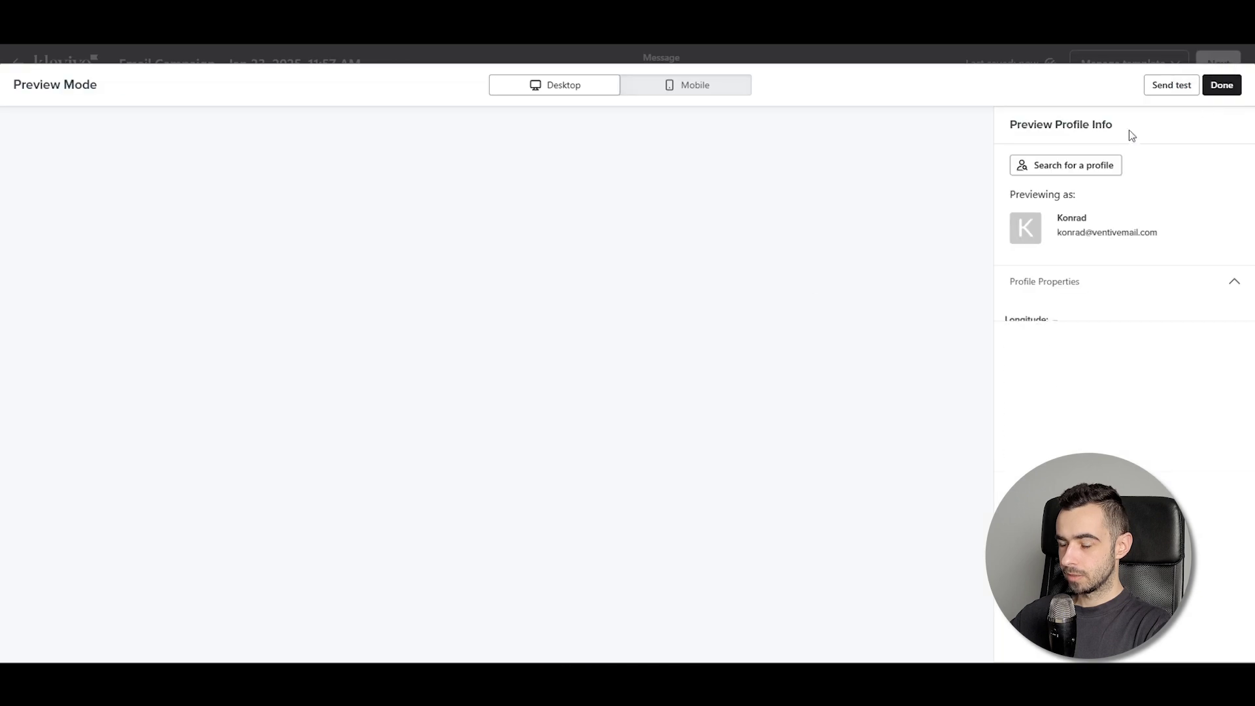
scroll(484, 508, "down", 10)
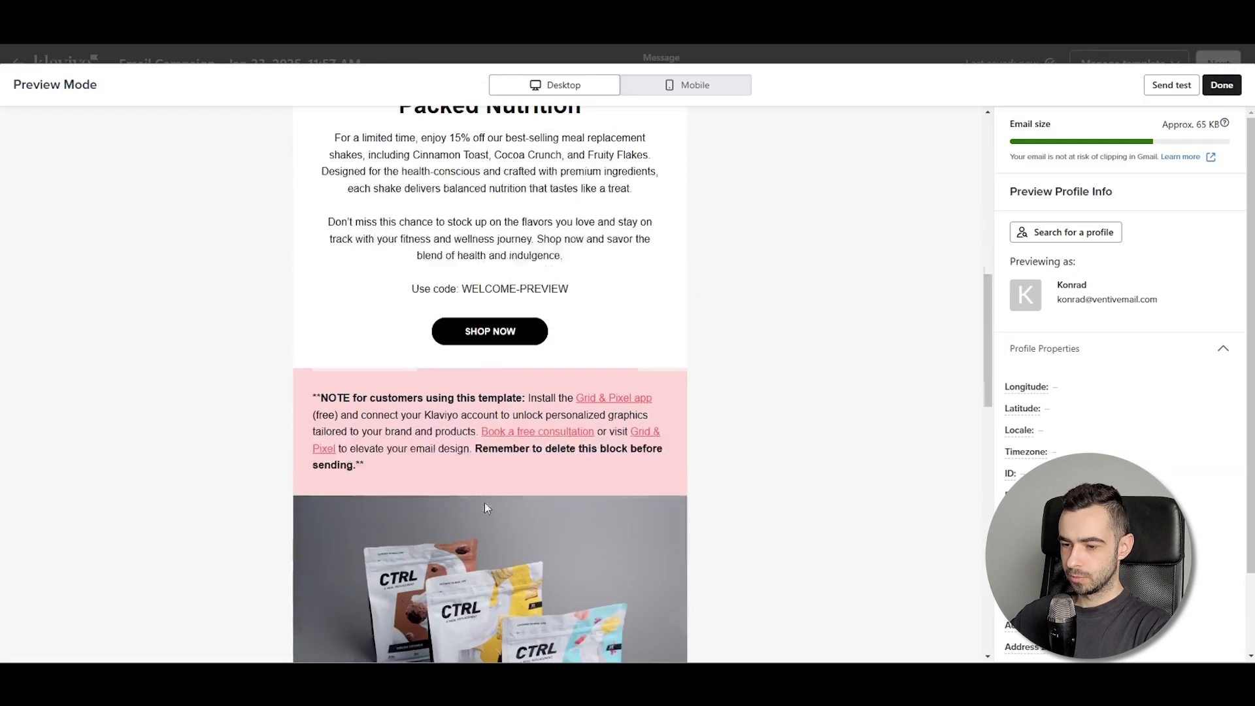
left_click(1221, 85)
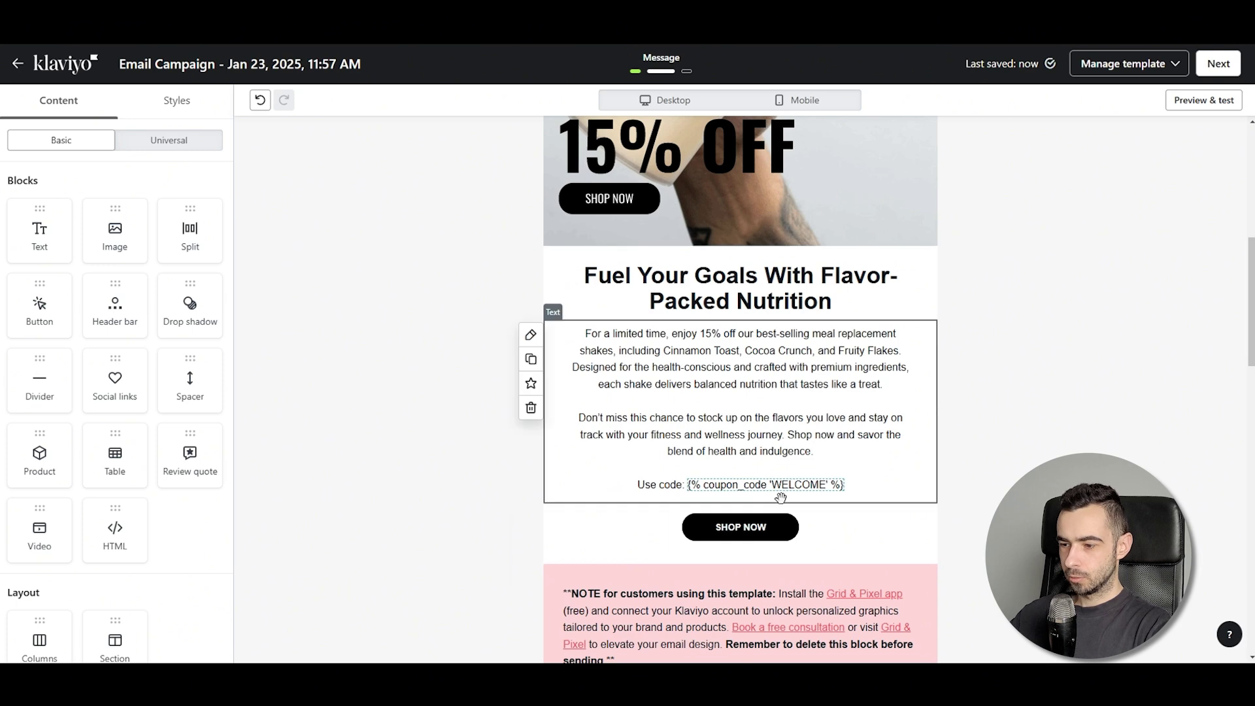
left_click(588, 530)
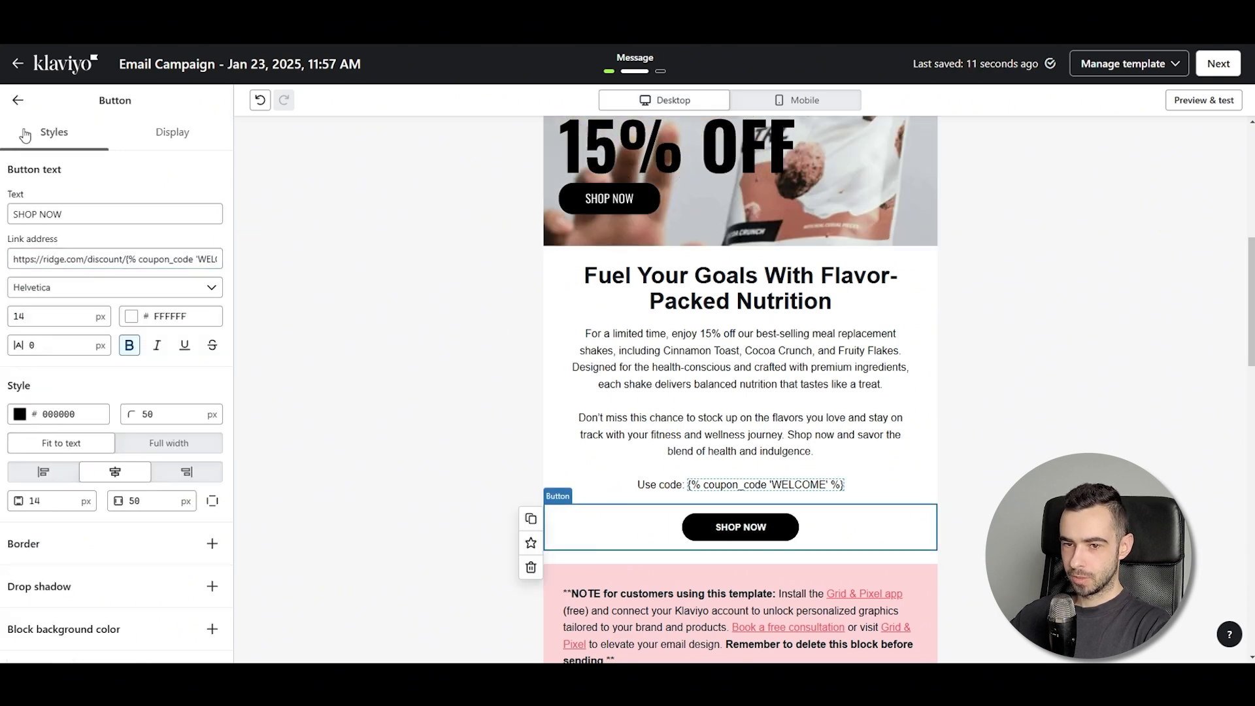
left_click(18, 100)
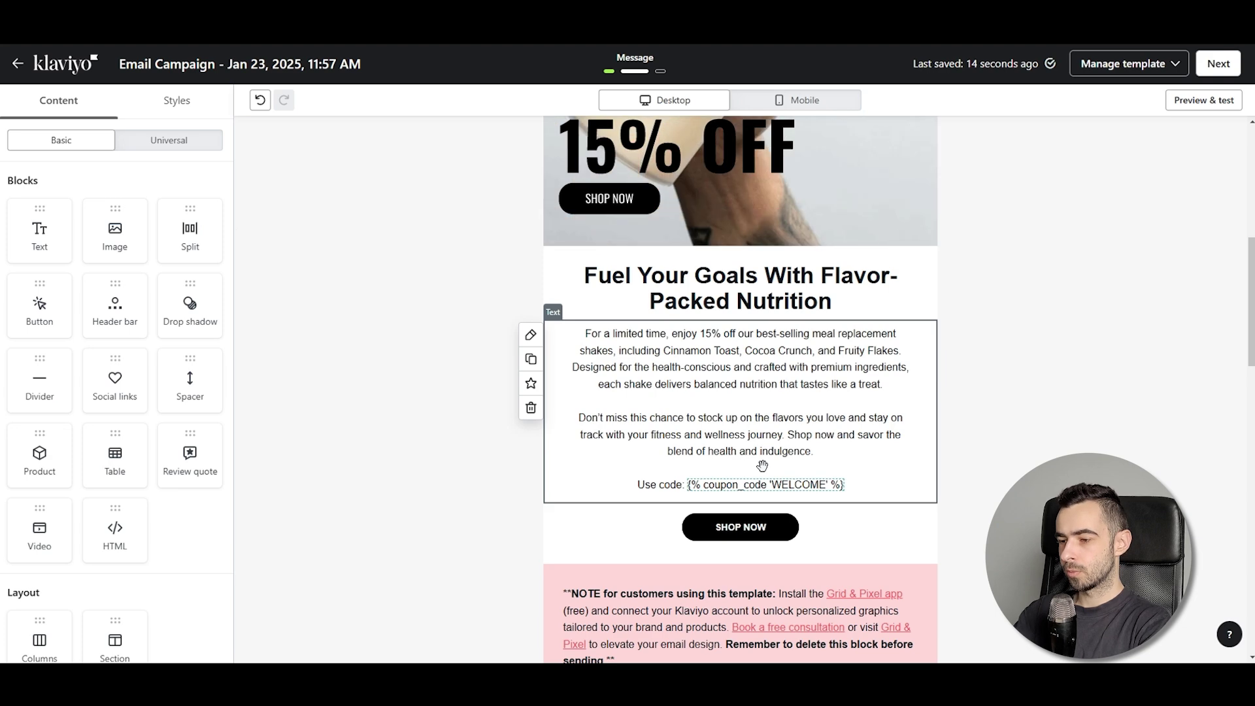
Open the SHOP NOW link address and locate the coupon tag and redirect path in it
left_click(740, 527)
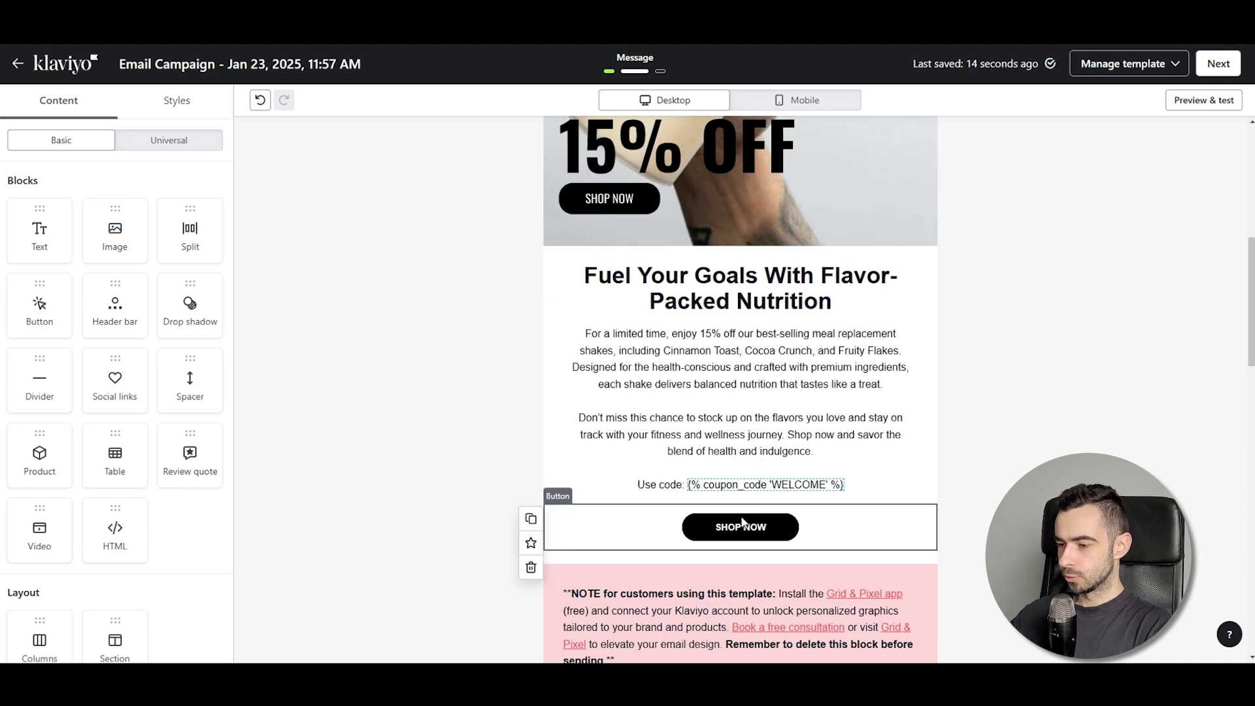
left_click(105, 259)
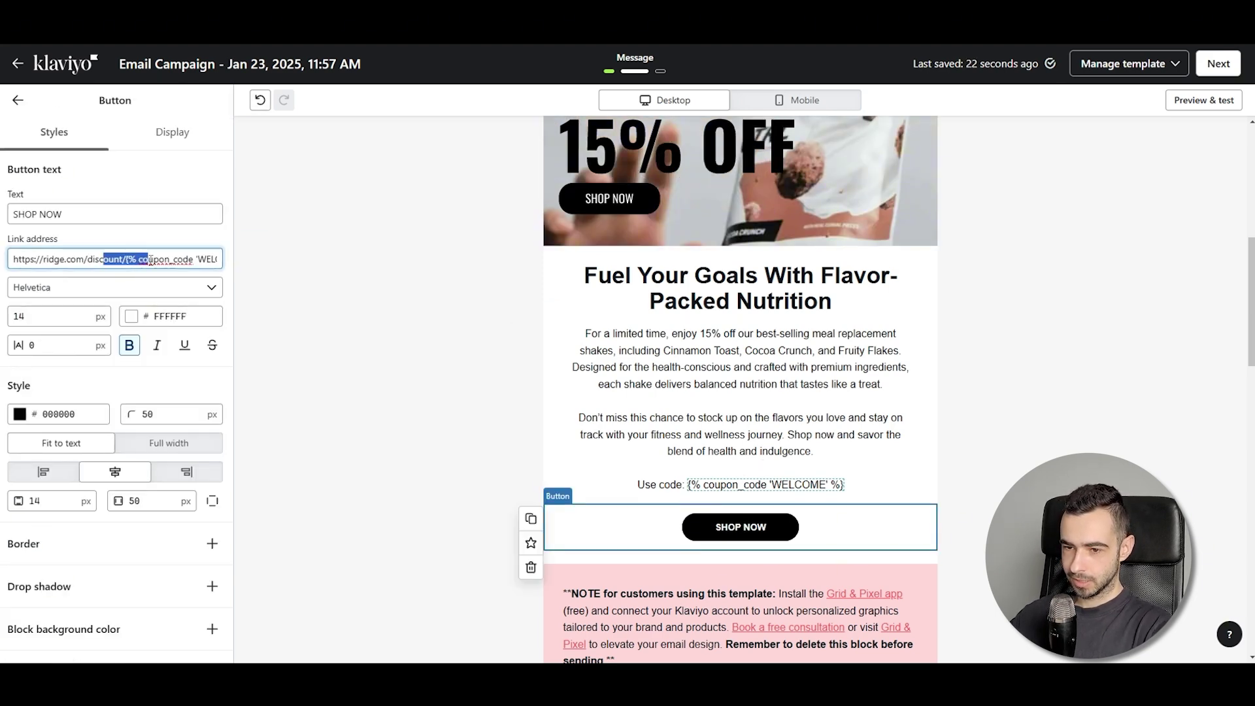
left_click(98, 259)
left_click_drag(40, 260, 68, 260)
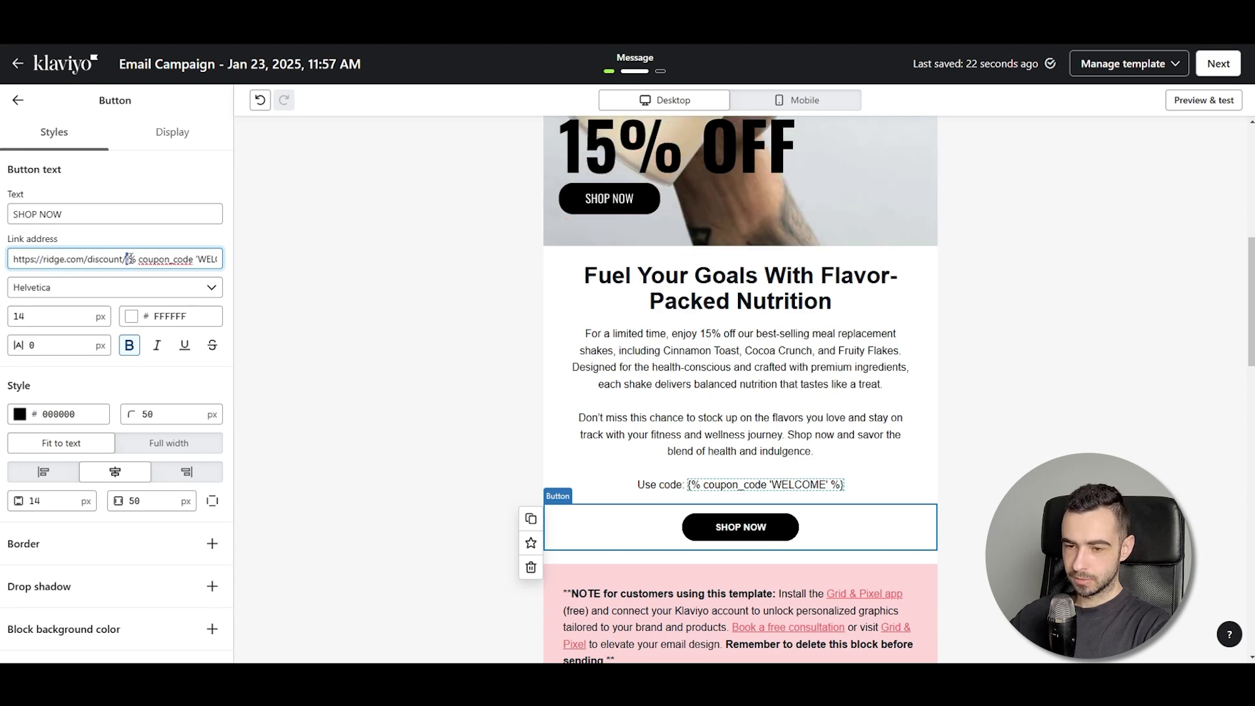
left_click_drag(129, 259, 93, 262)
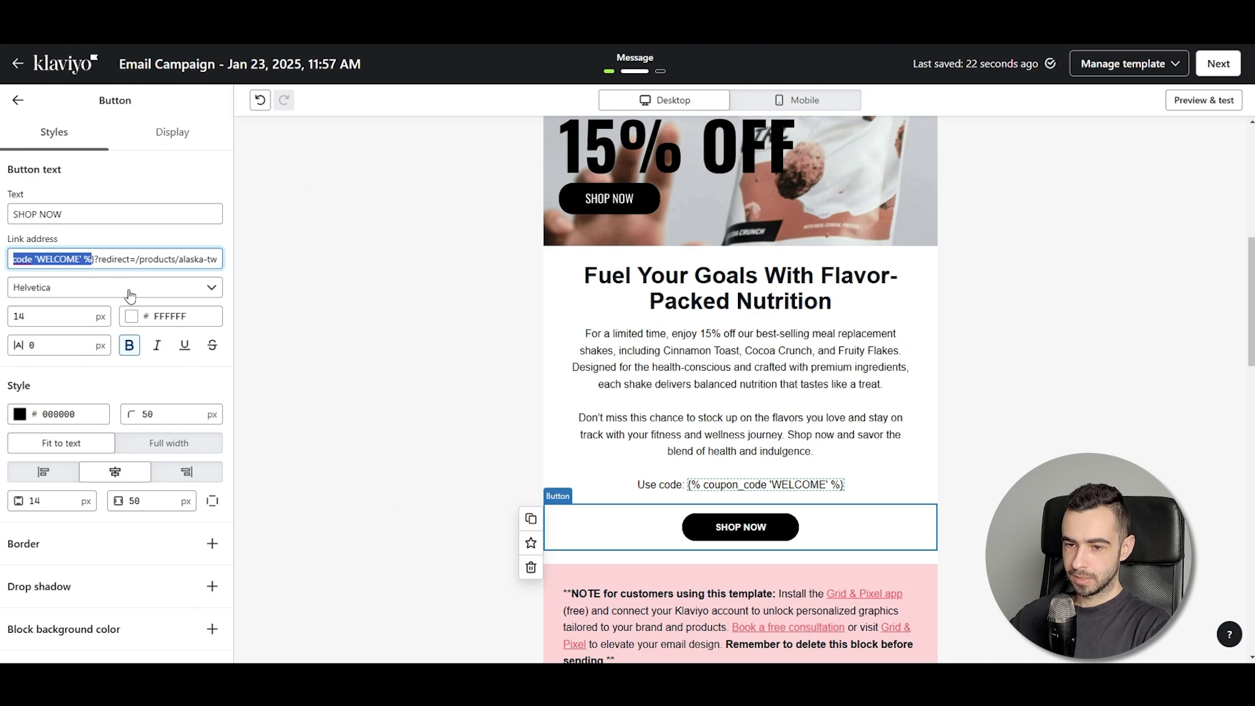
left_click(149, 265)
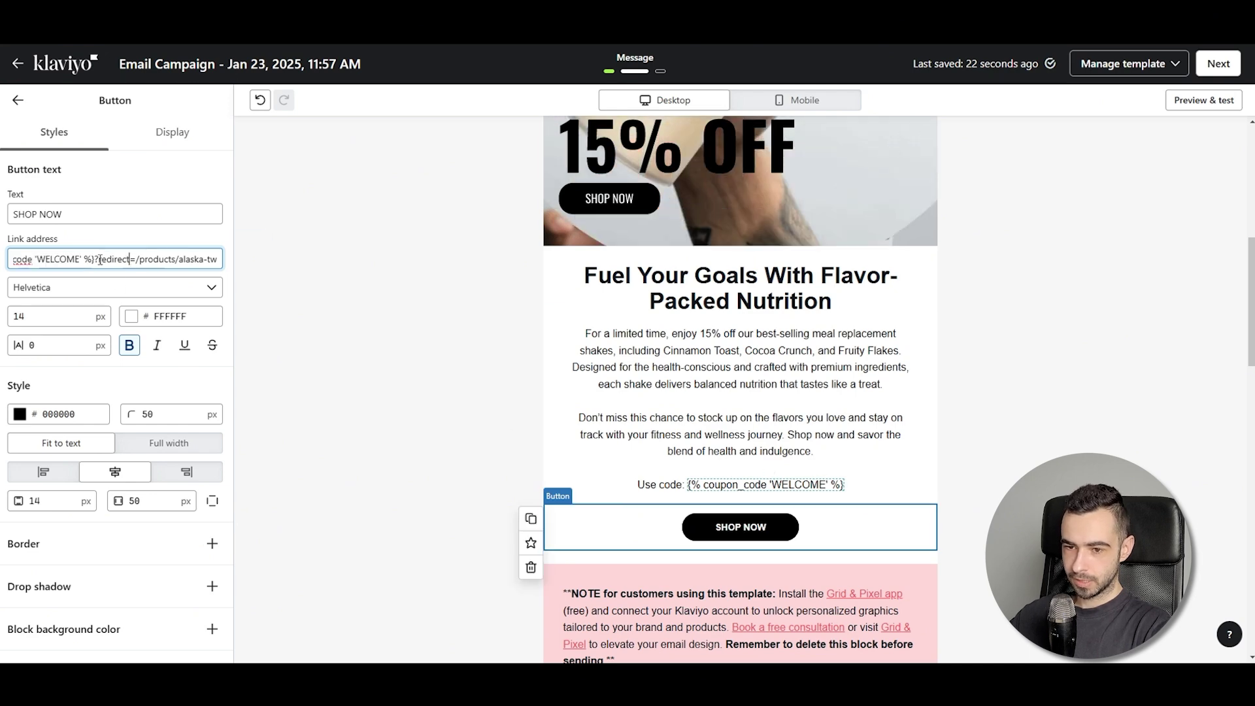
key("ctrl+a")
left_click(136, 259)
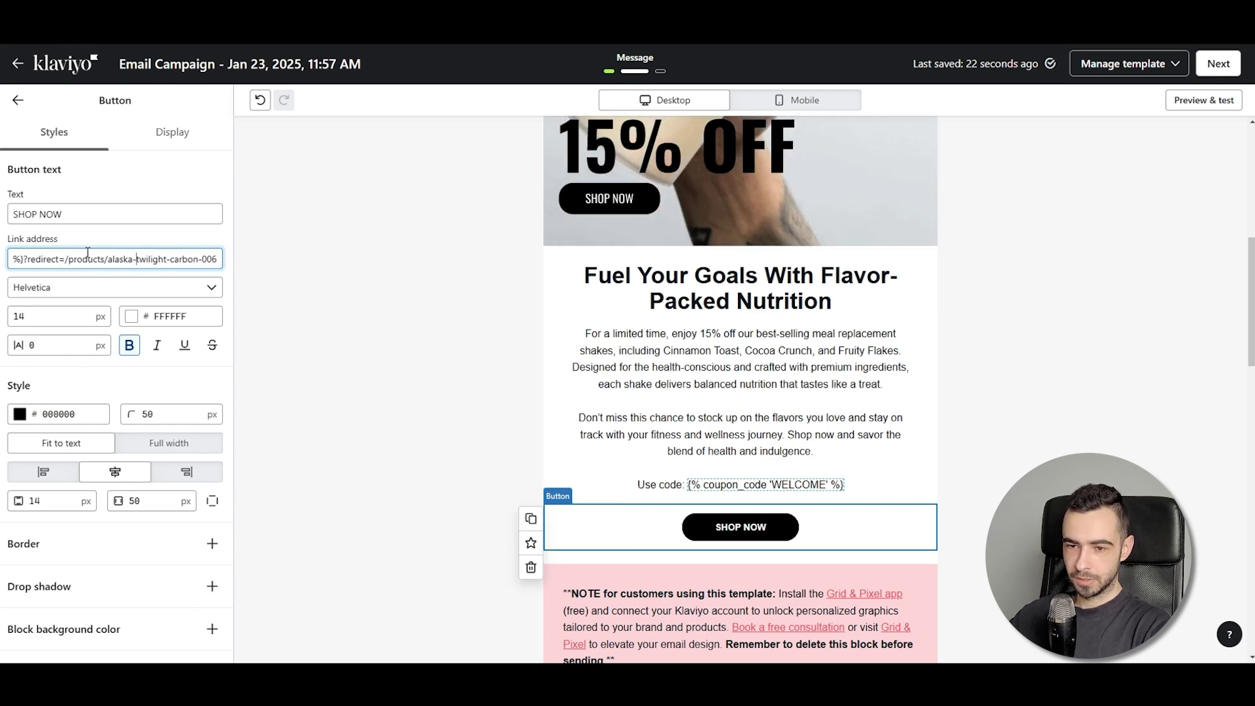
Delete the ?redirect=/products/alaska-twilight-carbon-006 tail from the SHOP NOW link
left_click_drag(71, 260, 219, 260)
type("cart")
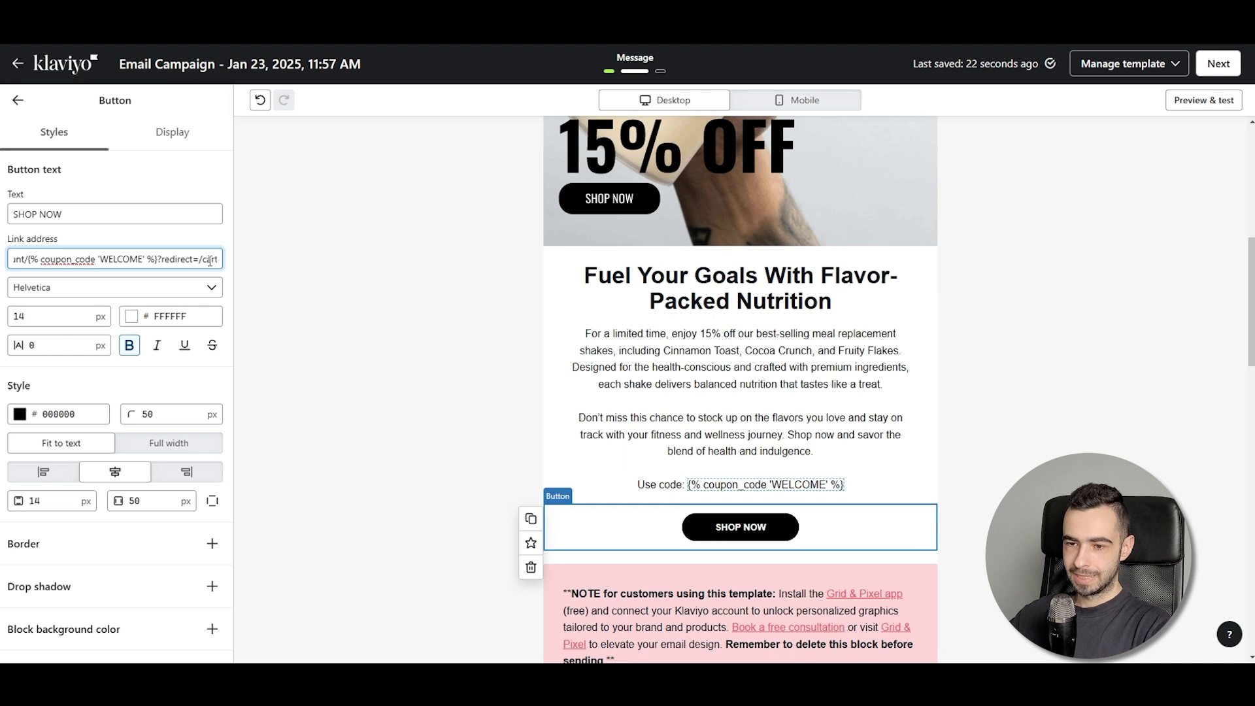
key("ctrl+z")
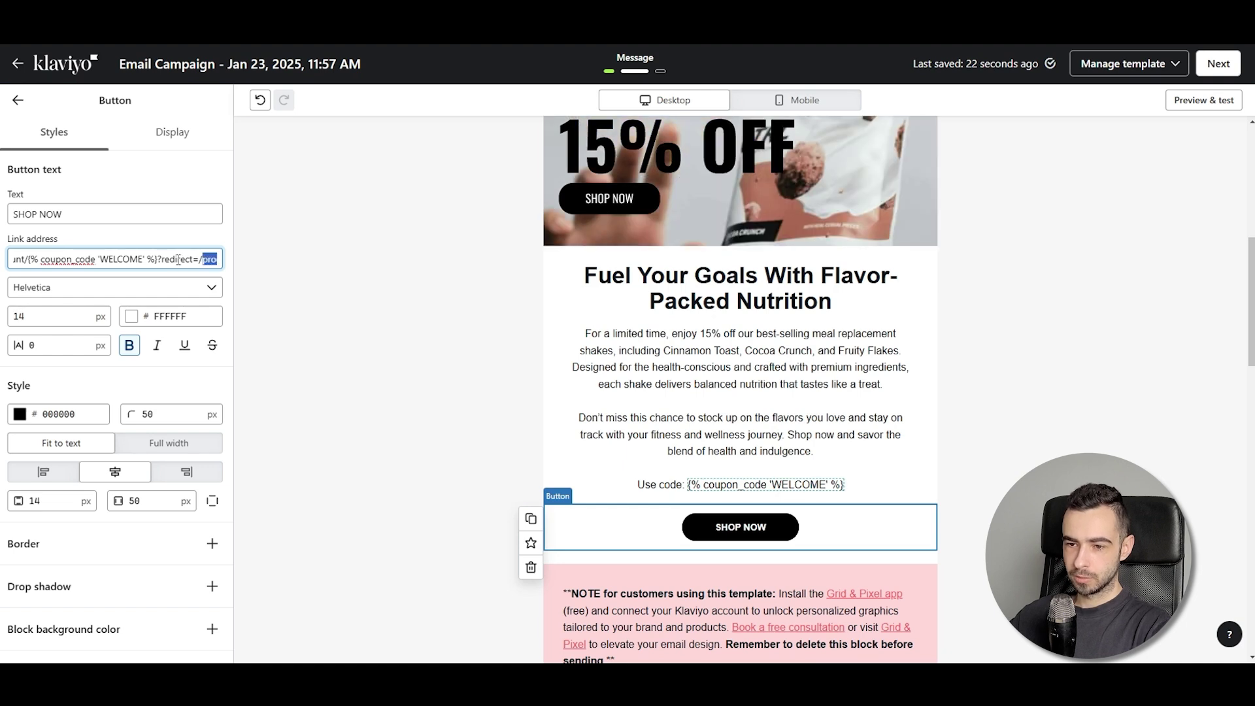
left_click_drag(159, 259, 288, 264)
key("BackSpace")
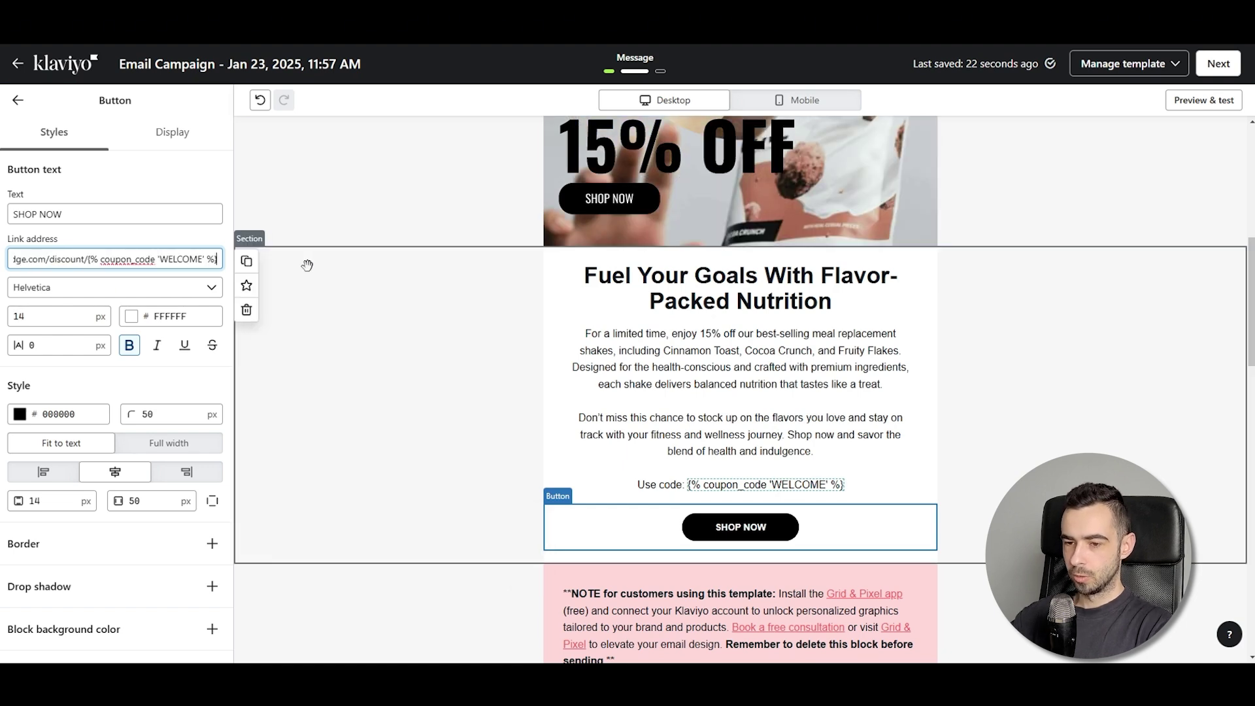
triple_click(122, 256)
left_click(18, 100)
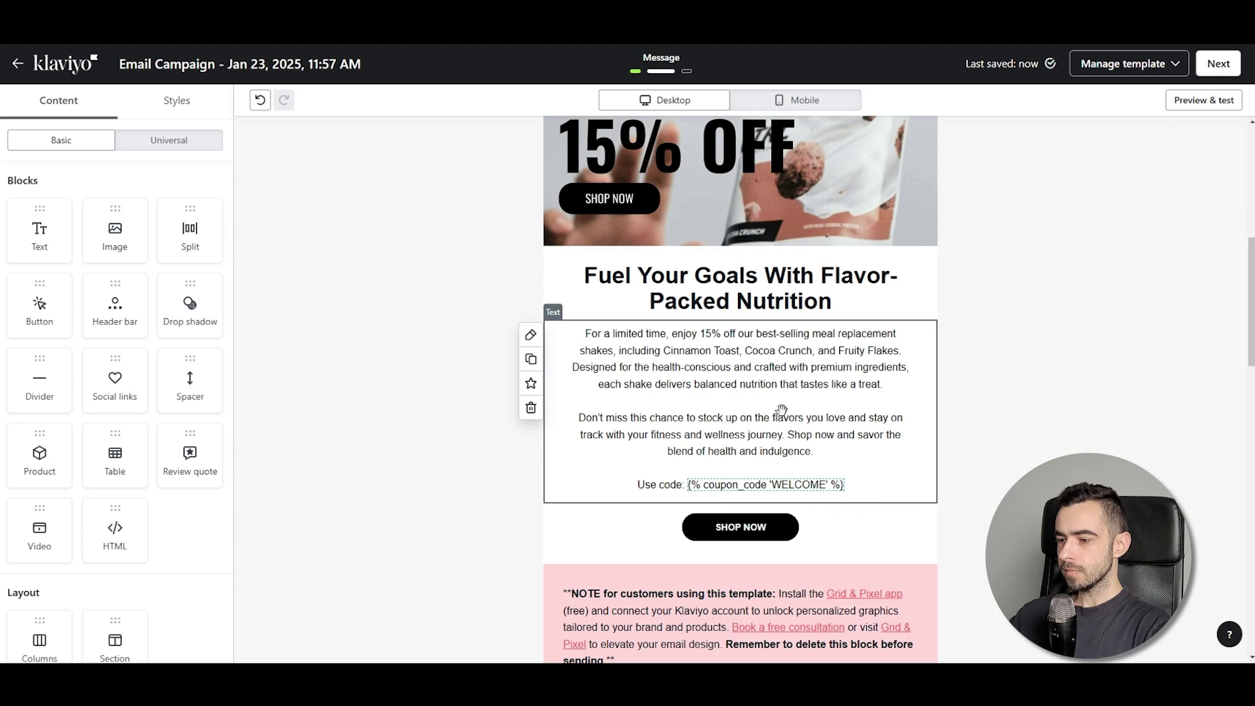
Add the sample code WELCOME1FKJ4 on its own line below the 'Use code:' line
left_click(807, 451)
left_click(858, 485)
key("Return")
key("Return")
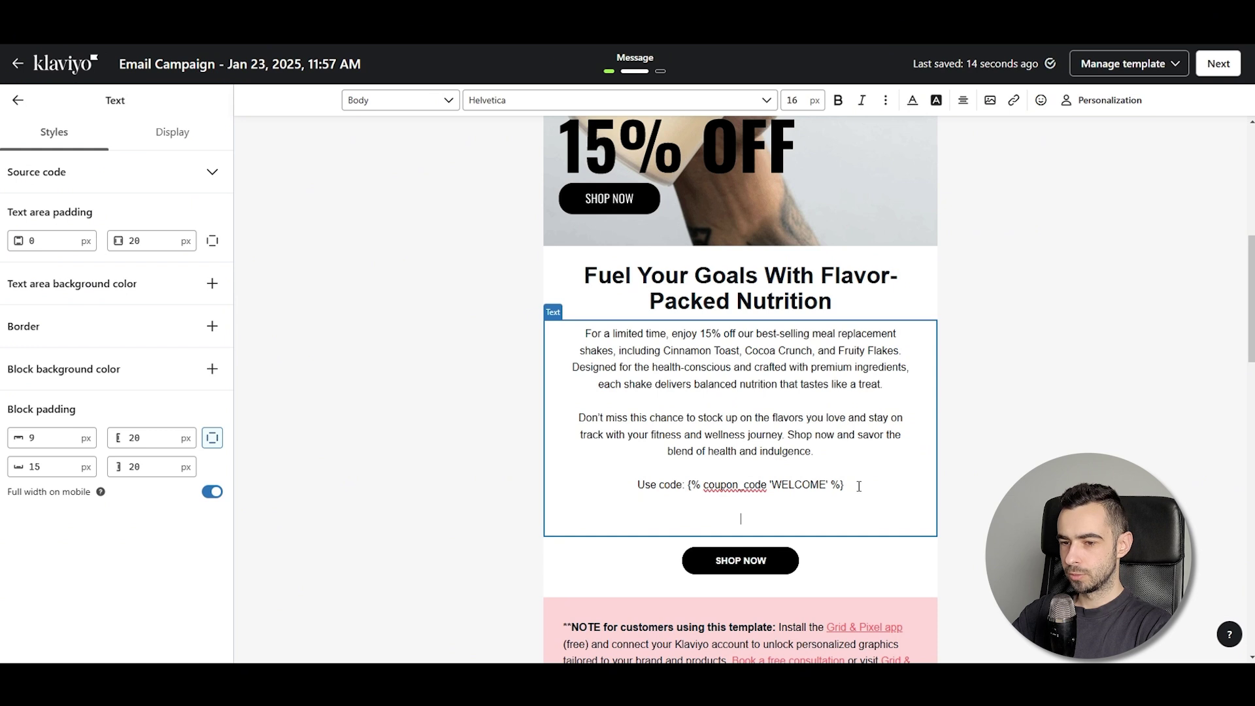
type("LCOME")
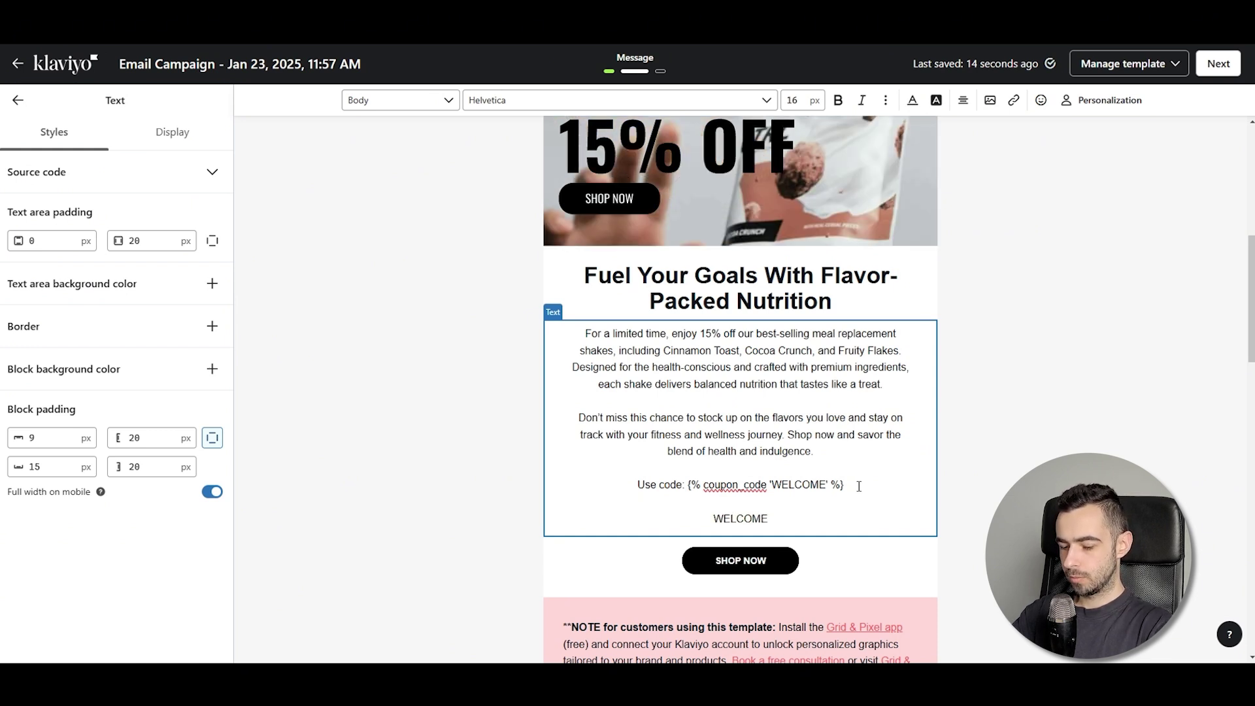
type("1FKJ")
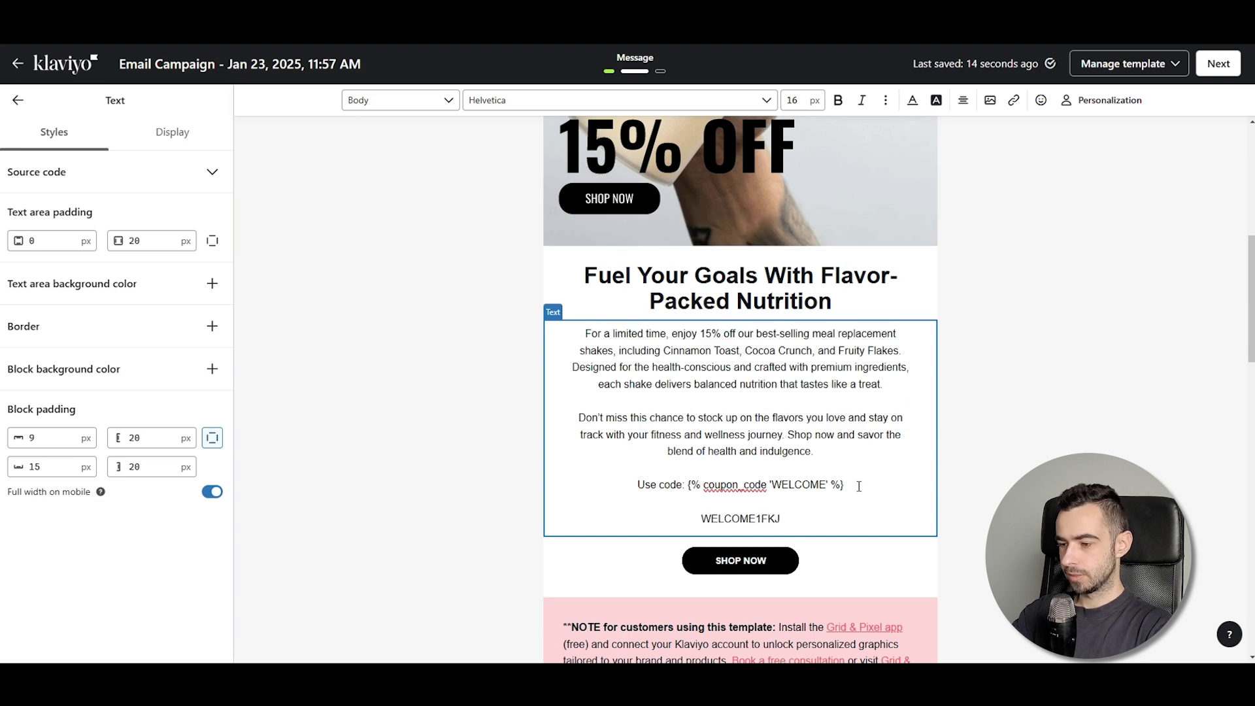
type("4")
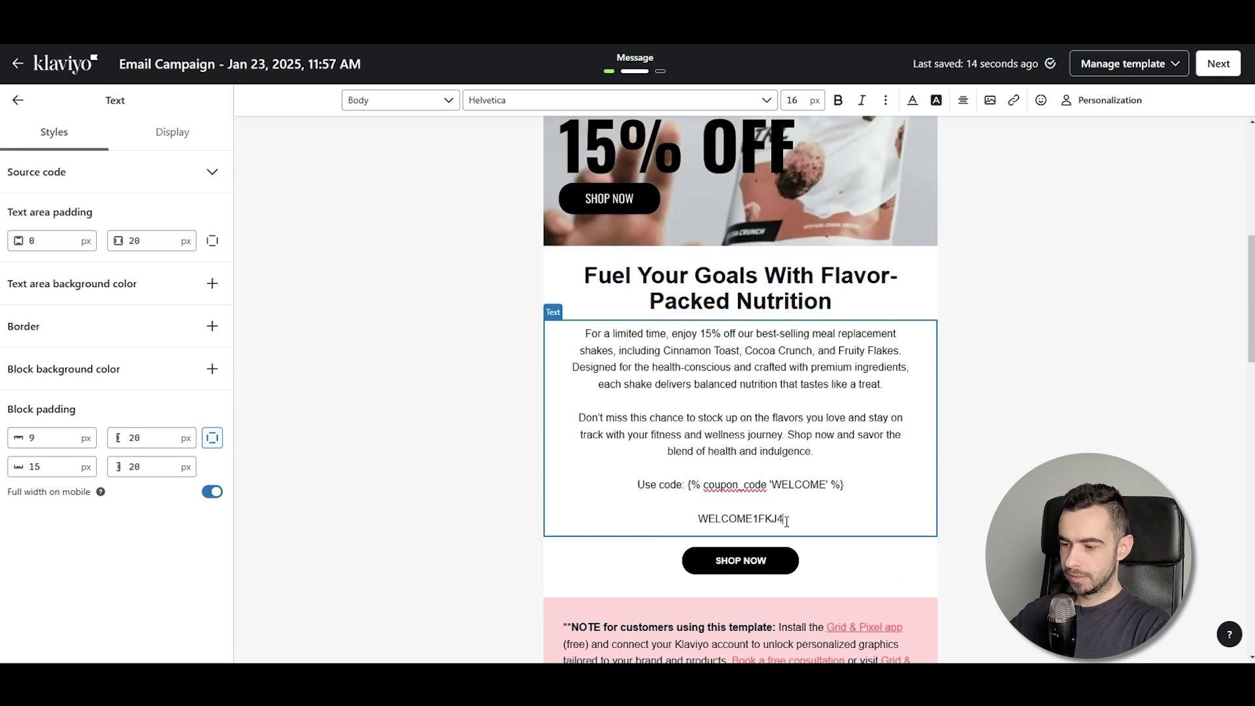
left_click_drag(786, 520, 681, 516)
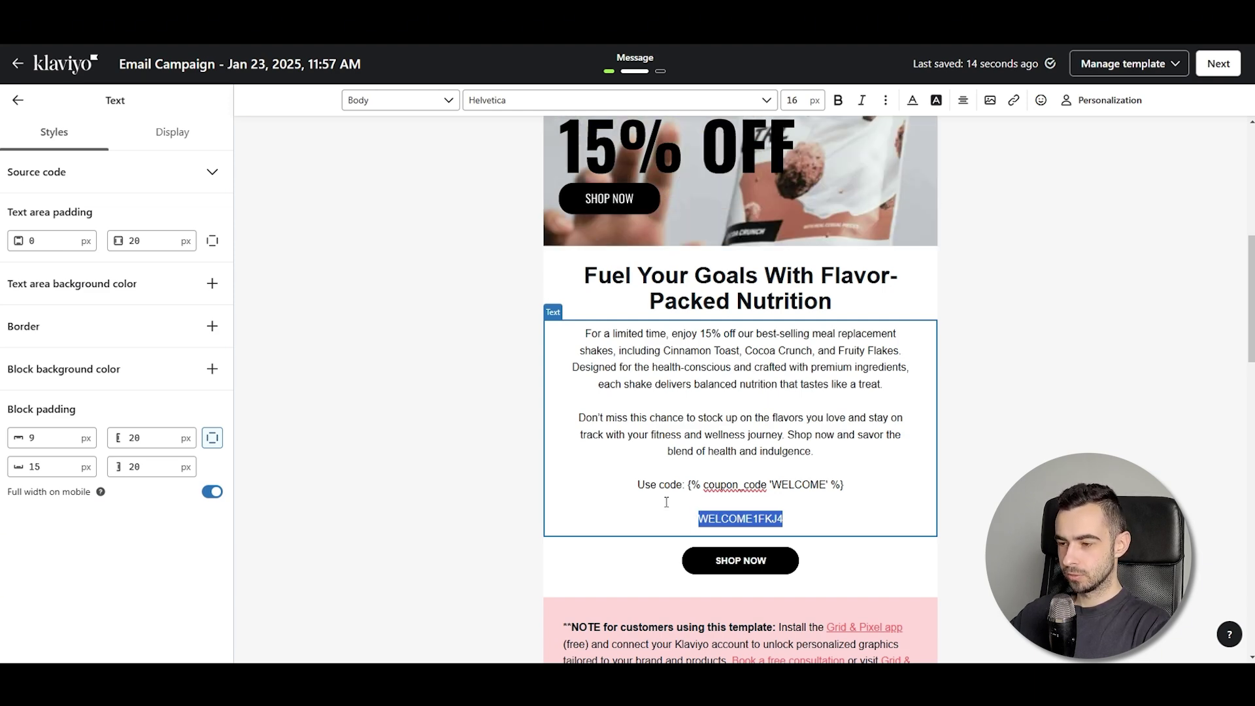
scroll(611, 362, "up", 3)
scroll(611, 361, "up", 4)
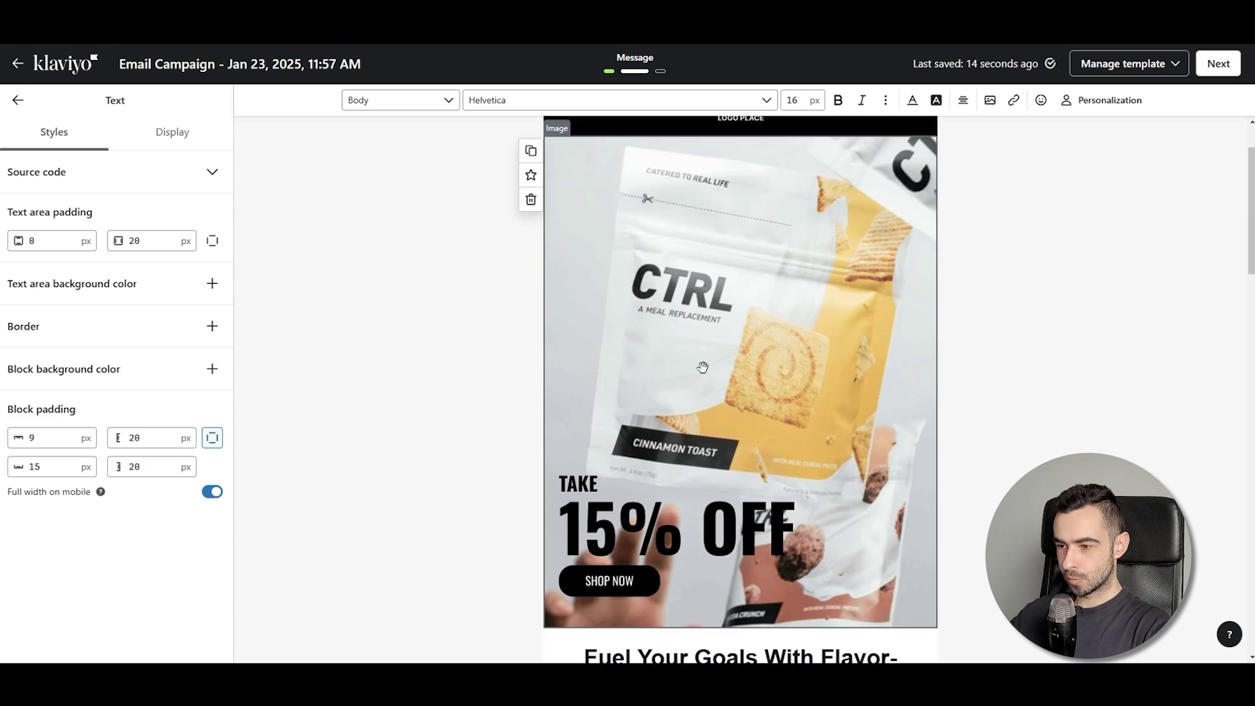
scroll(523, 379, "down", 6)
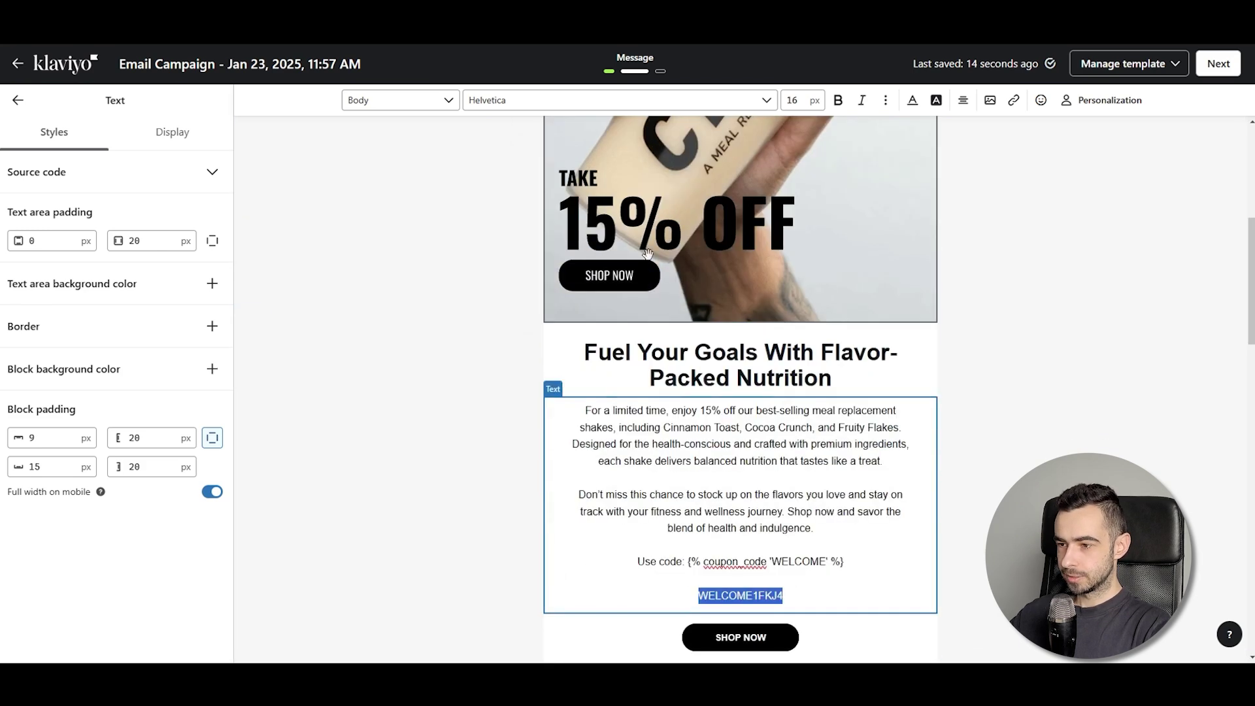
scroll(743, 409, "up", 4)
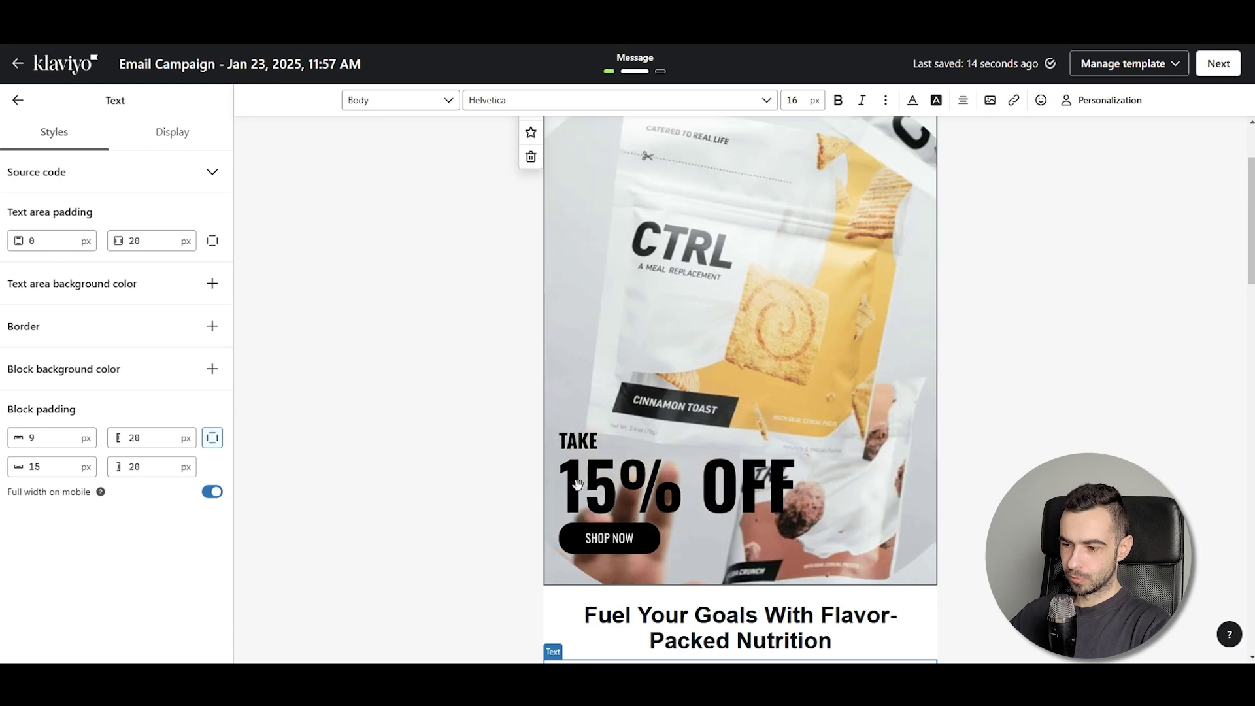
scroll(673, 501, "down", 5)
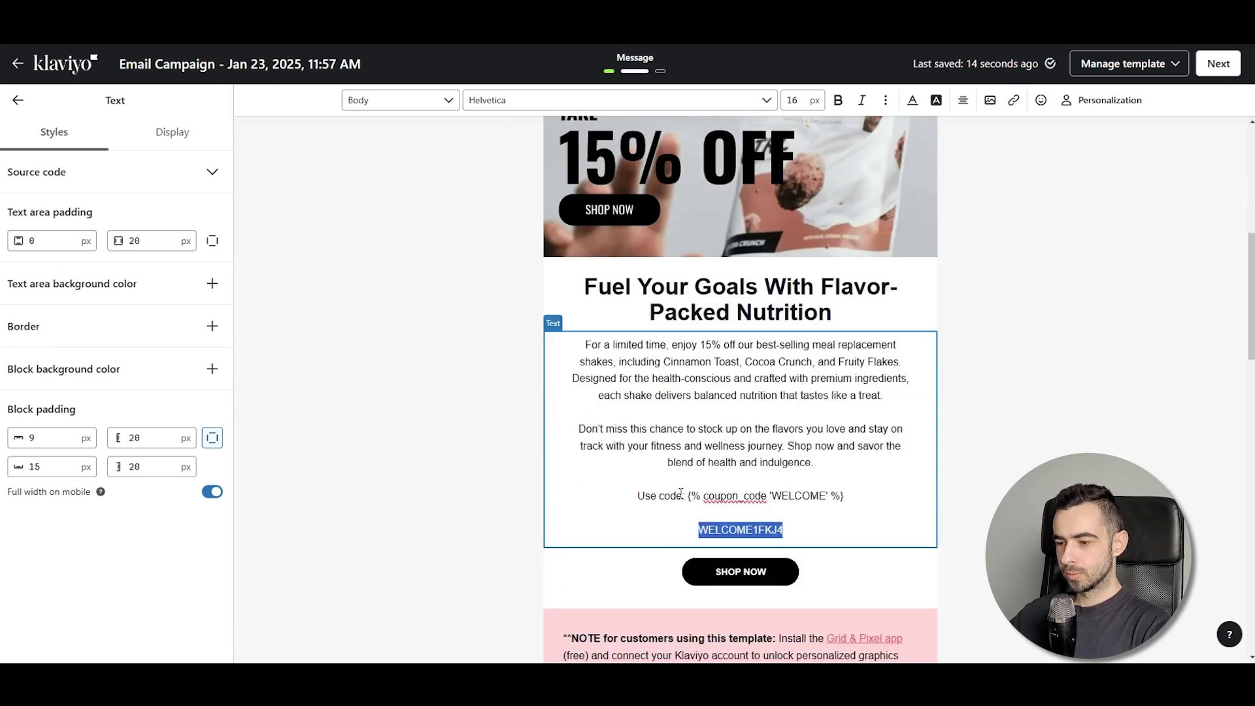
triple_click(680, 496)
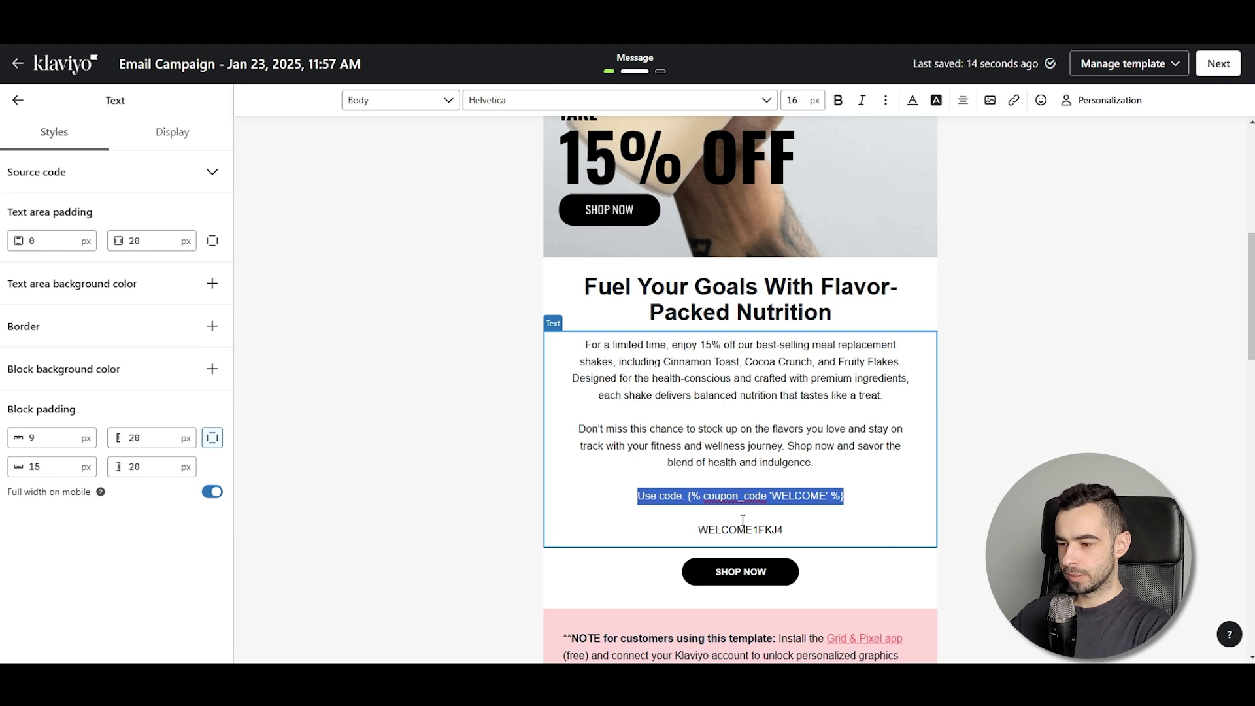
double_click(743, 528)
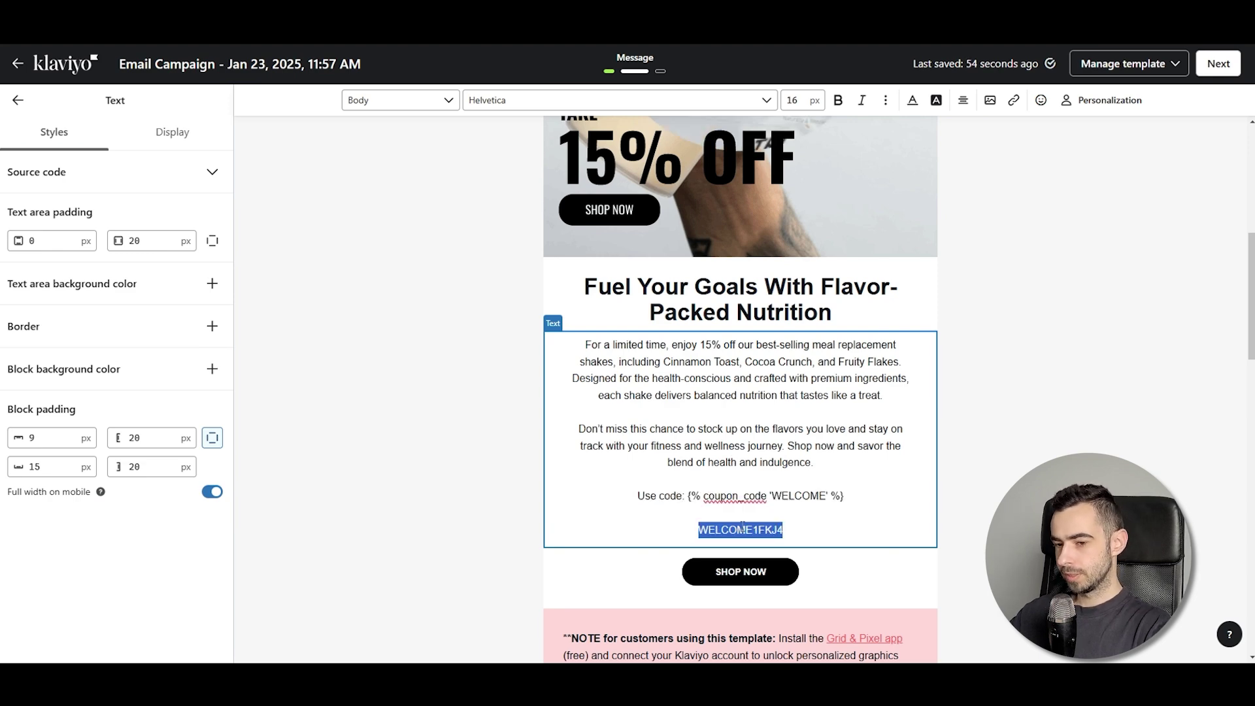
left_click(728, 528)
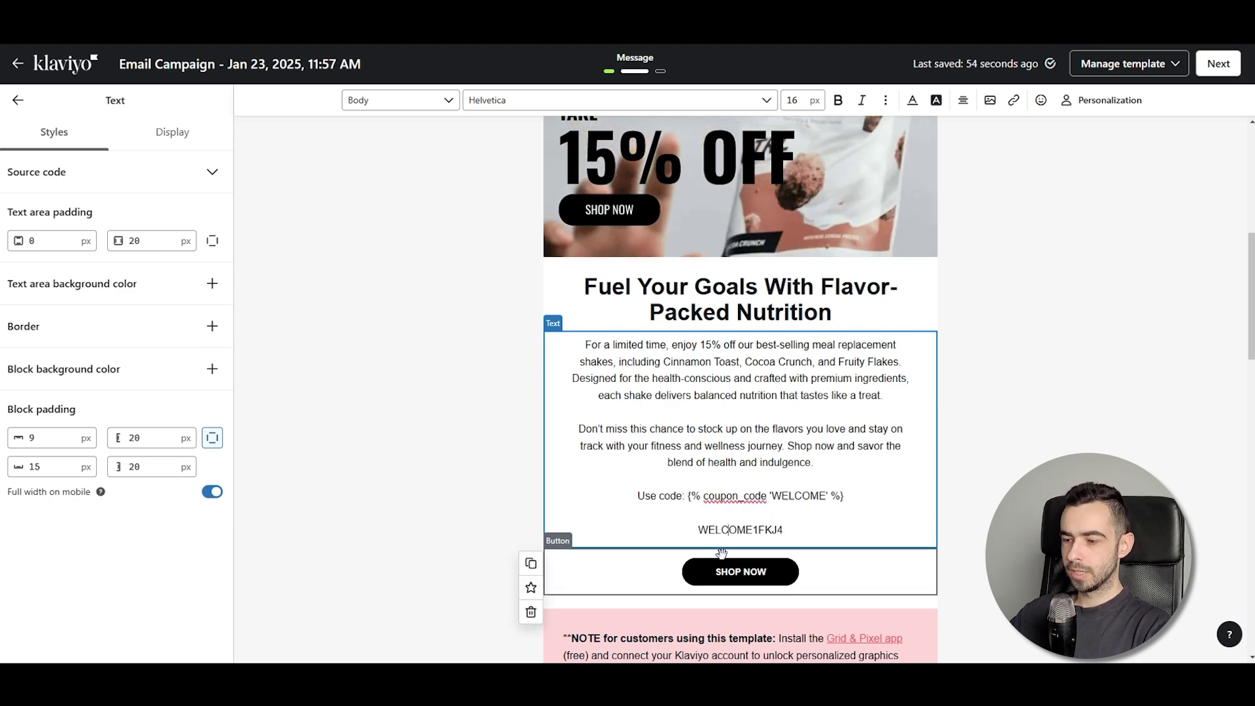
Keep the SHOP NOW link on its coupon tag, then continue past the template editor
left_click(724, 566)
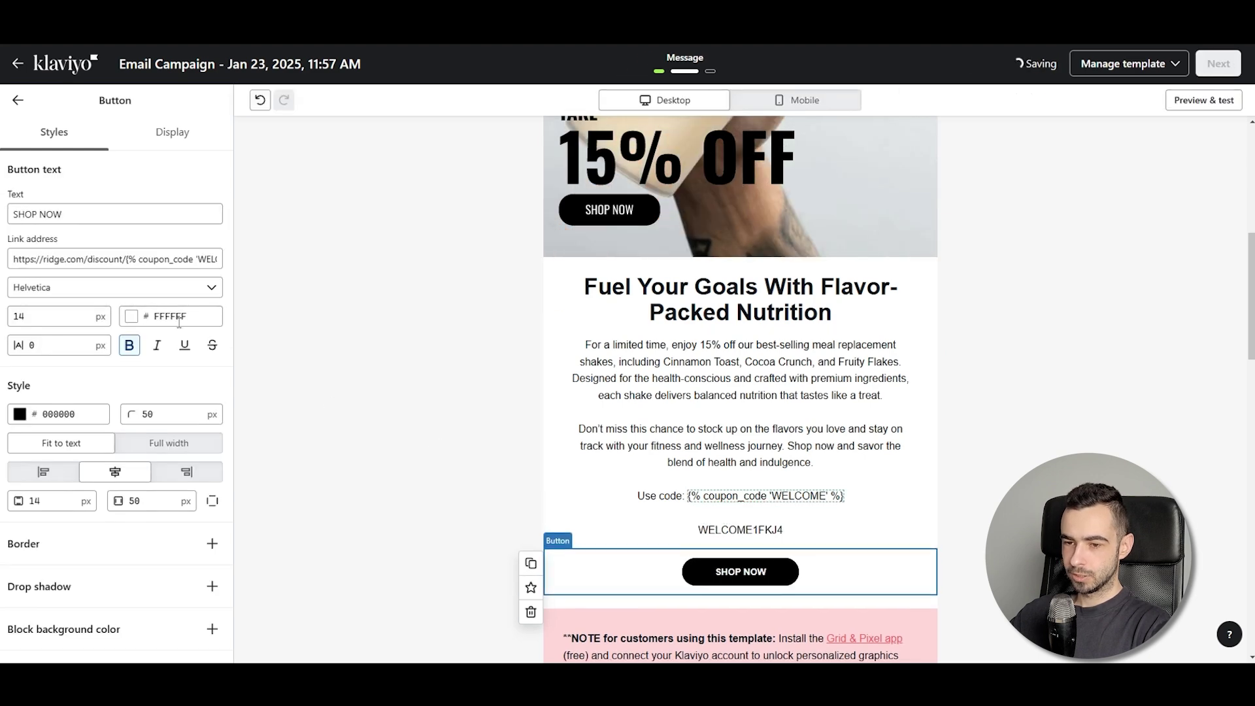
left_click_drag(127, 258, 98, 260)
key("ctrl+v")
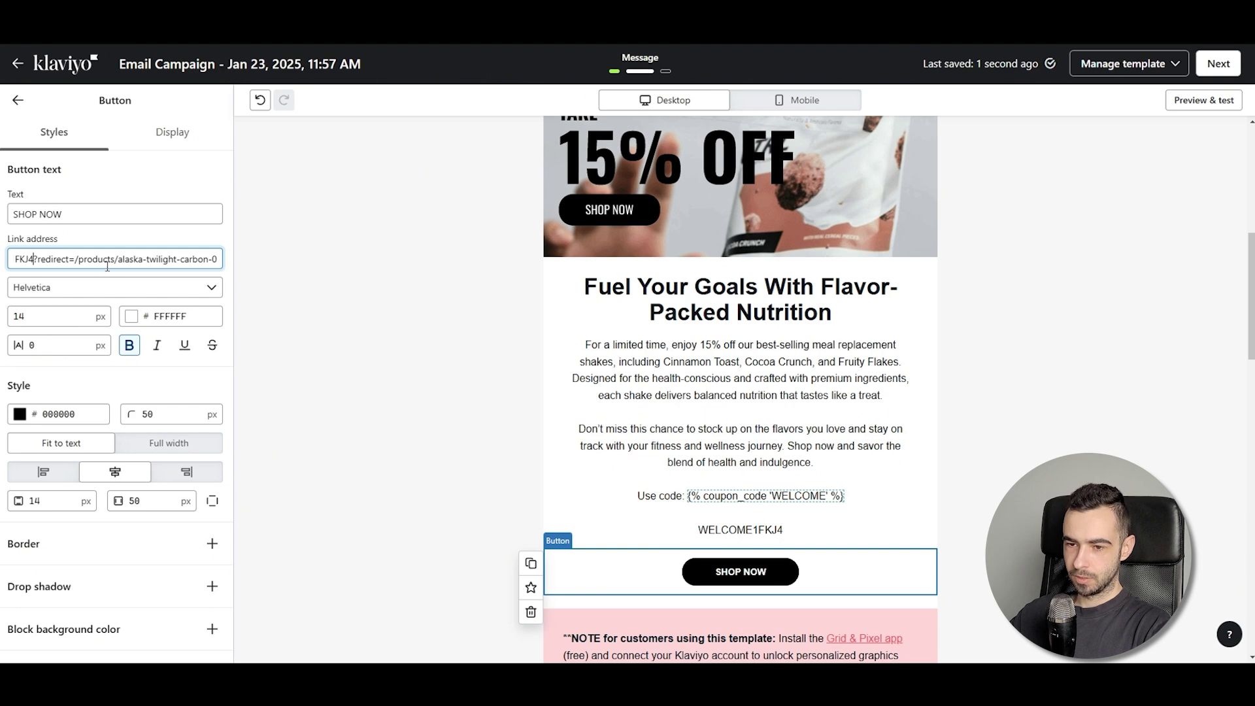
key("ctrl+z")
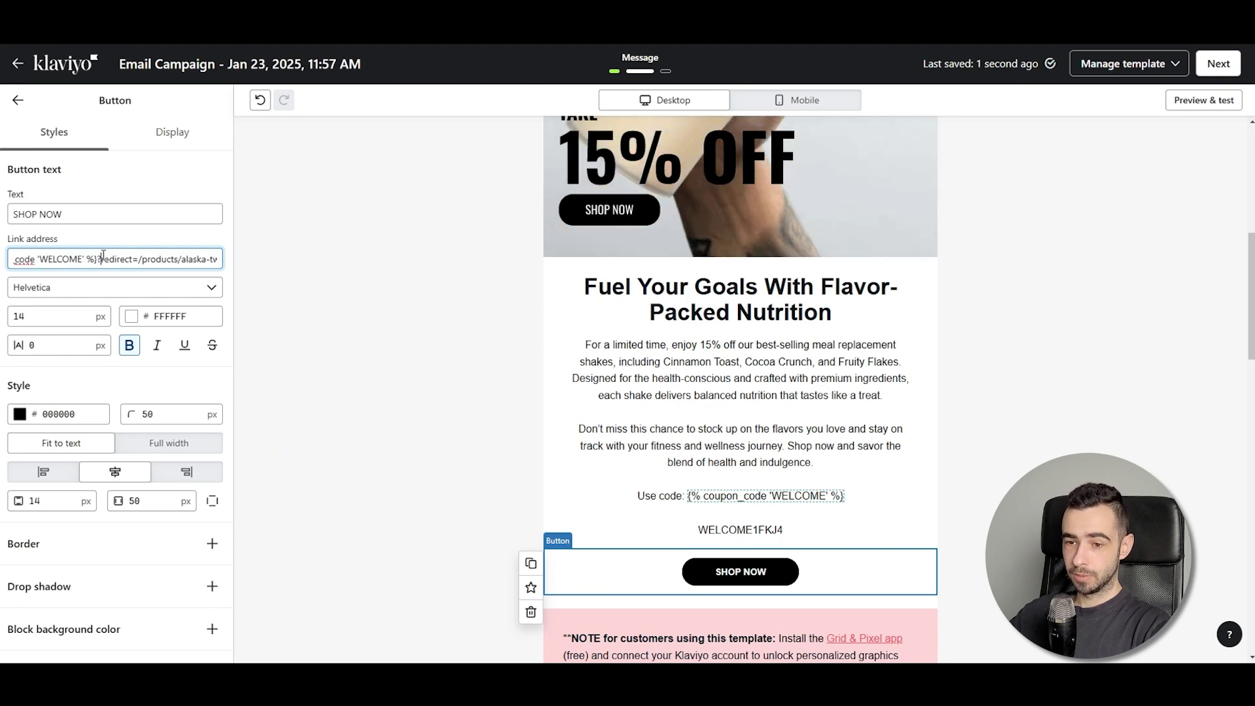
left_click(17, 100)
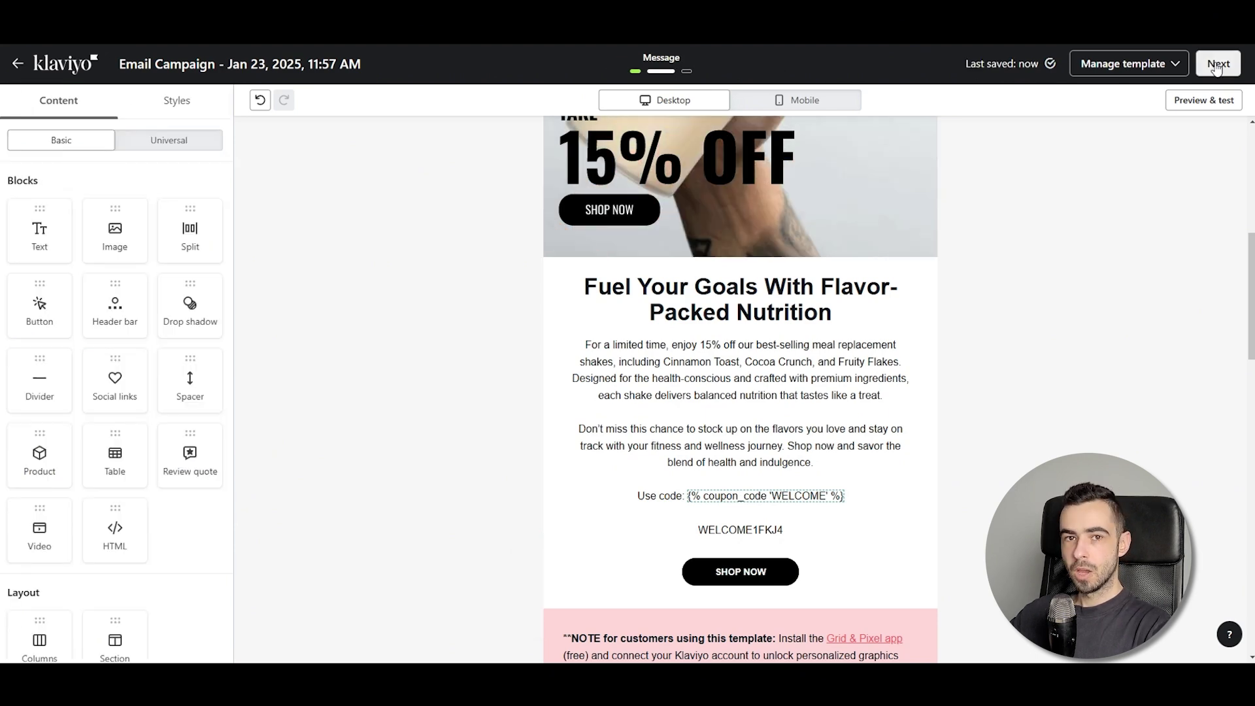
left_click(1217, 65)
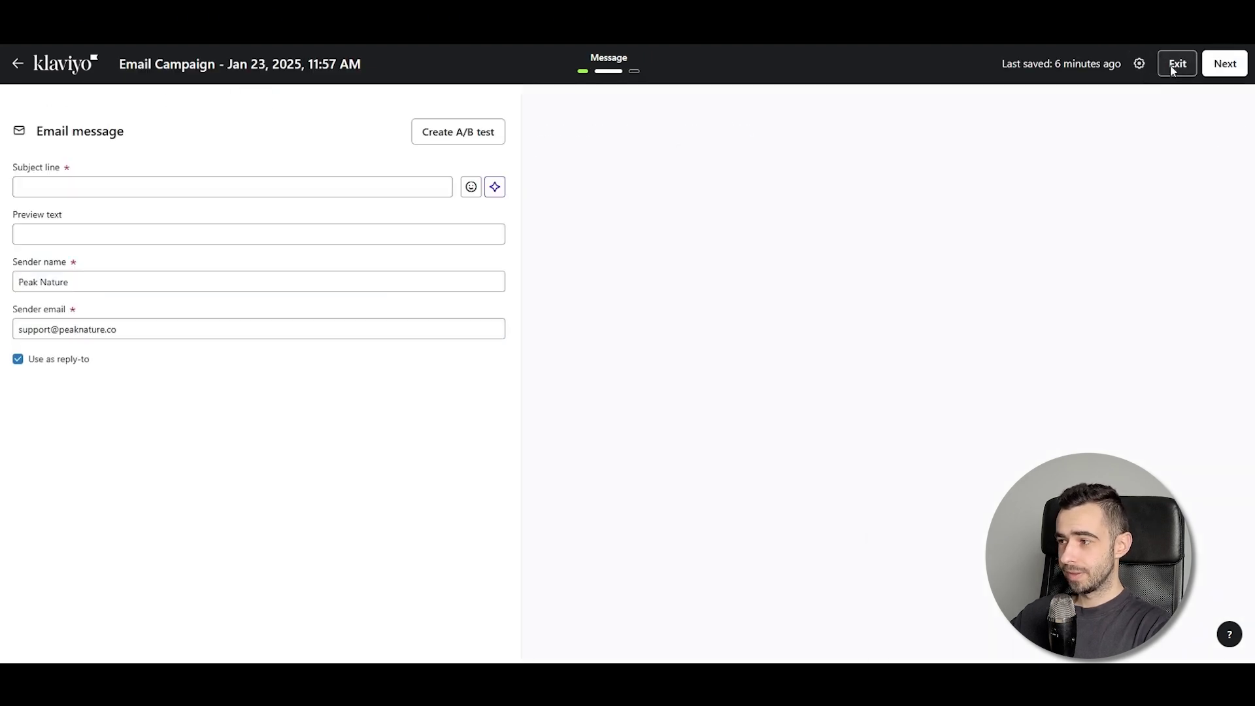
Open the Mobile Pop-up's success step and select its FIRST10OFF coupon block
left_click(1172, 69)
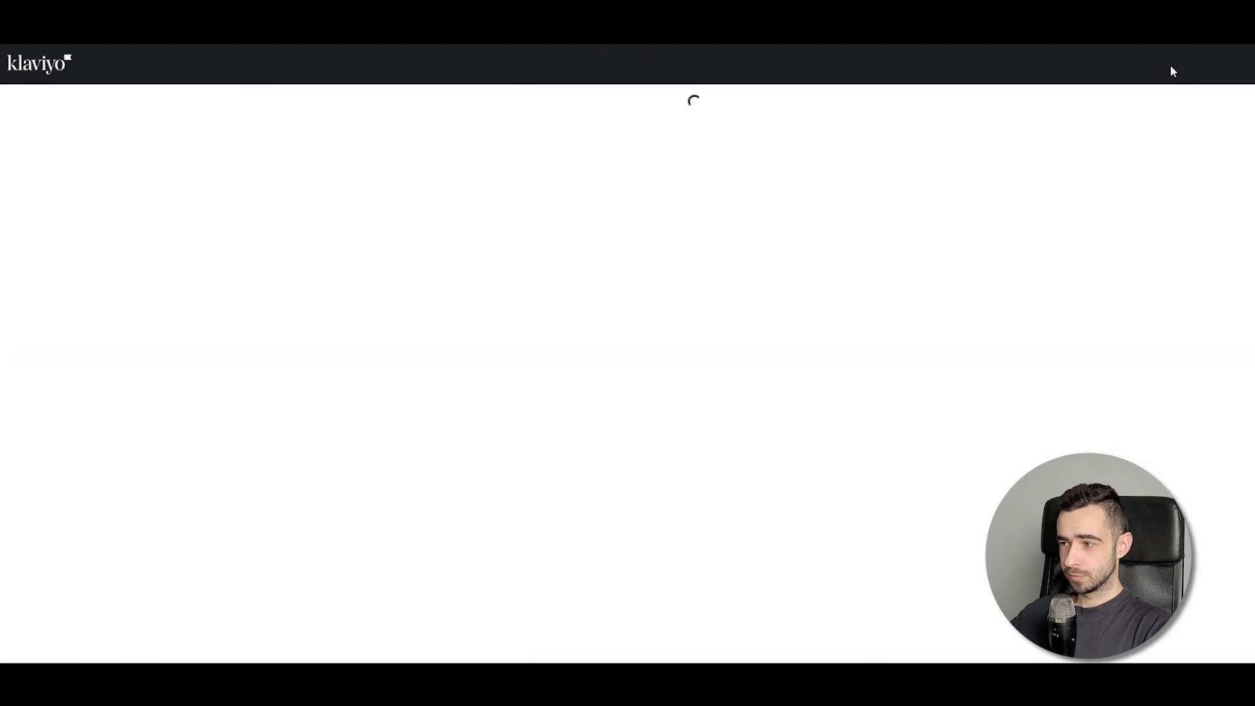
left_click(70, 208)
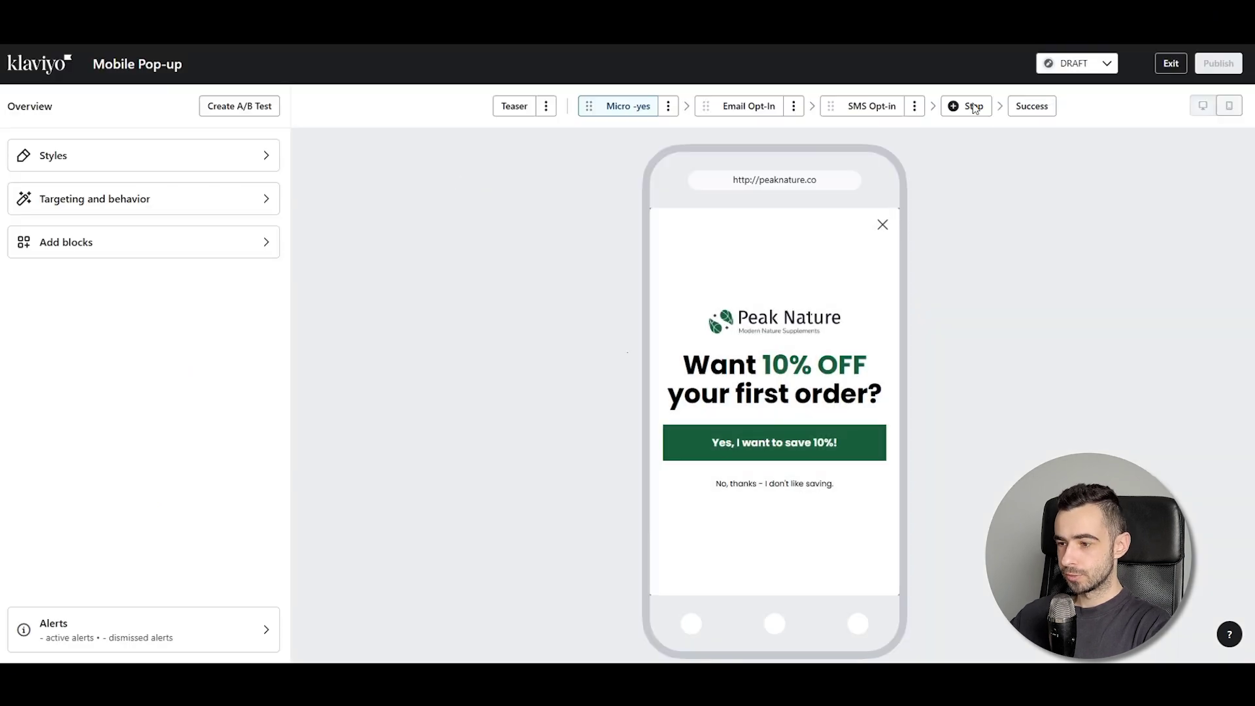
left_click(1024, 111)
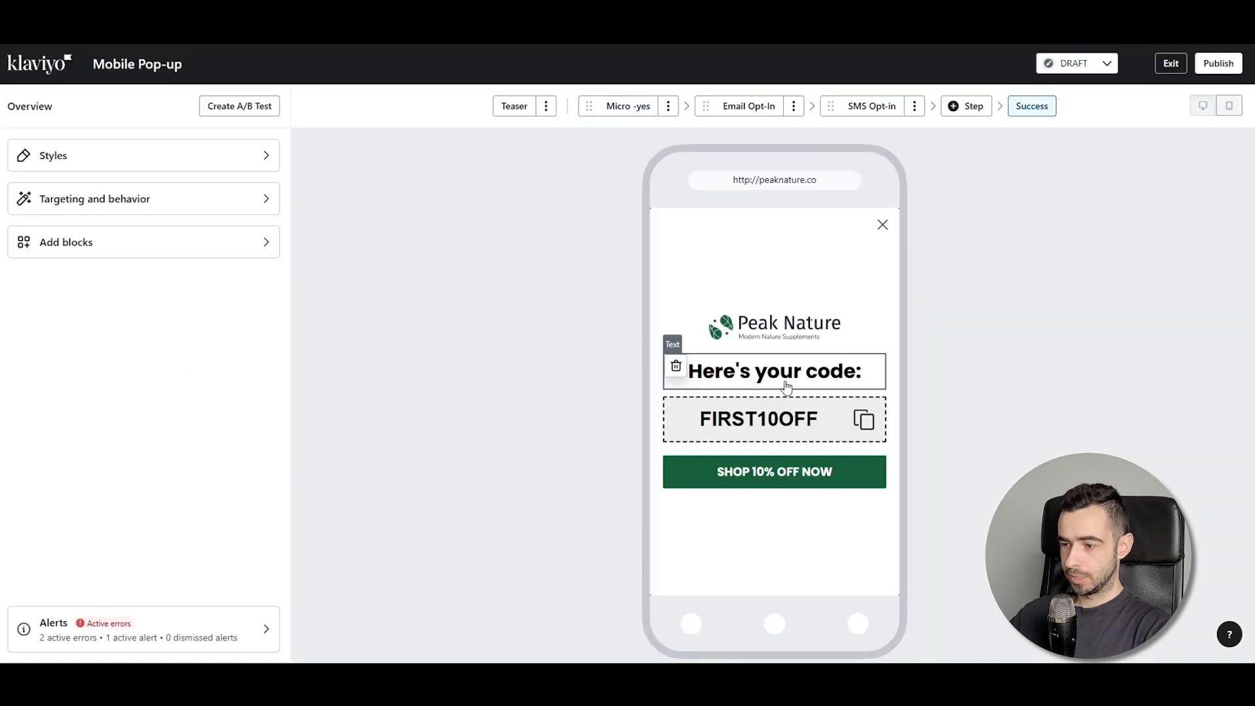
left_click(783, 408)
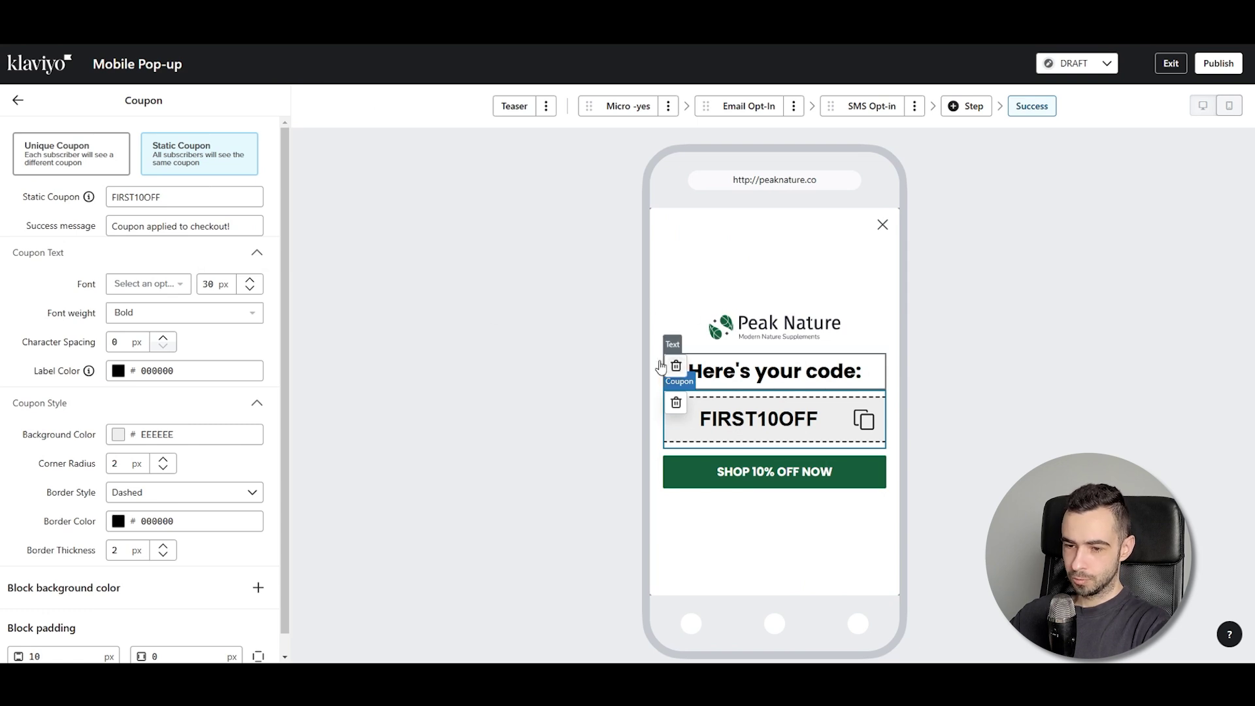
Set the coupon to Unique Coupon using the WELCOME Shopify discount
left_click(60, 166)
left_click(170, 229)
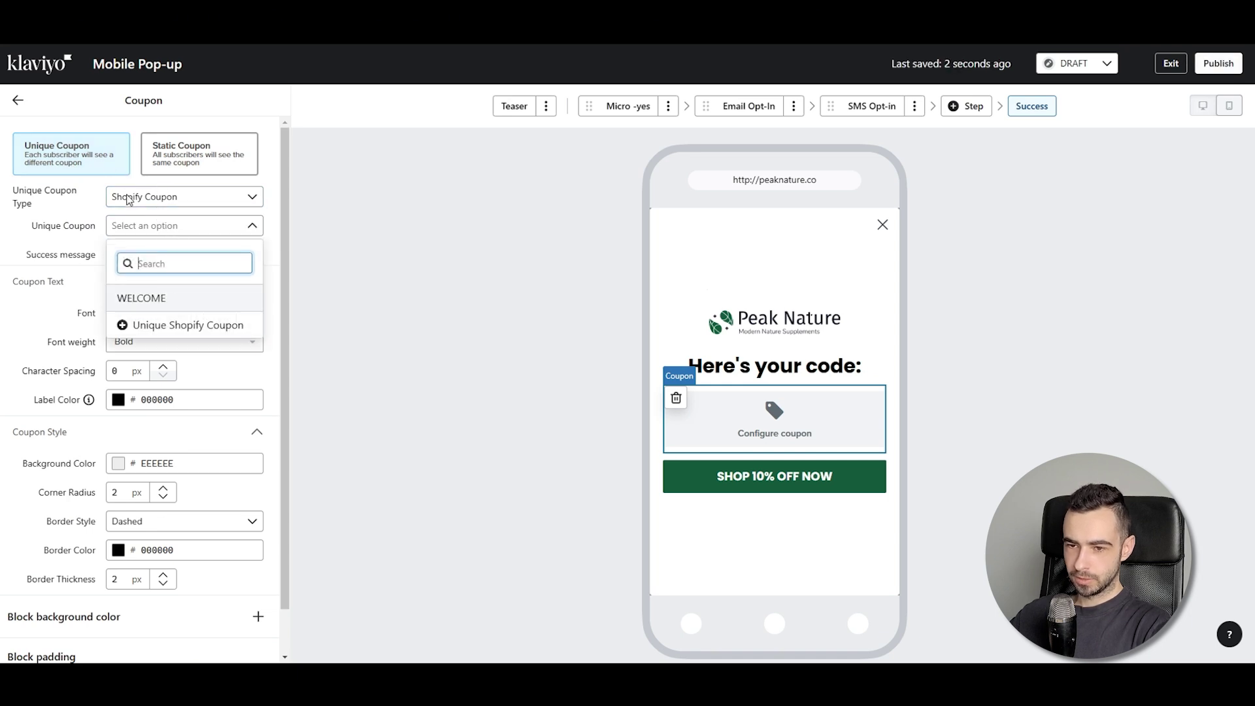
left_click(143, 299)
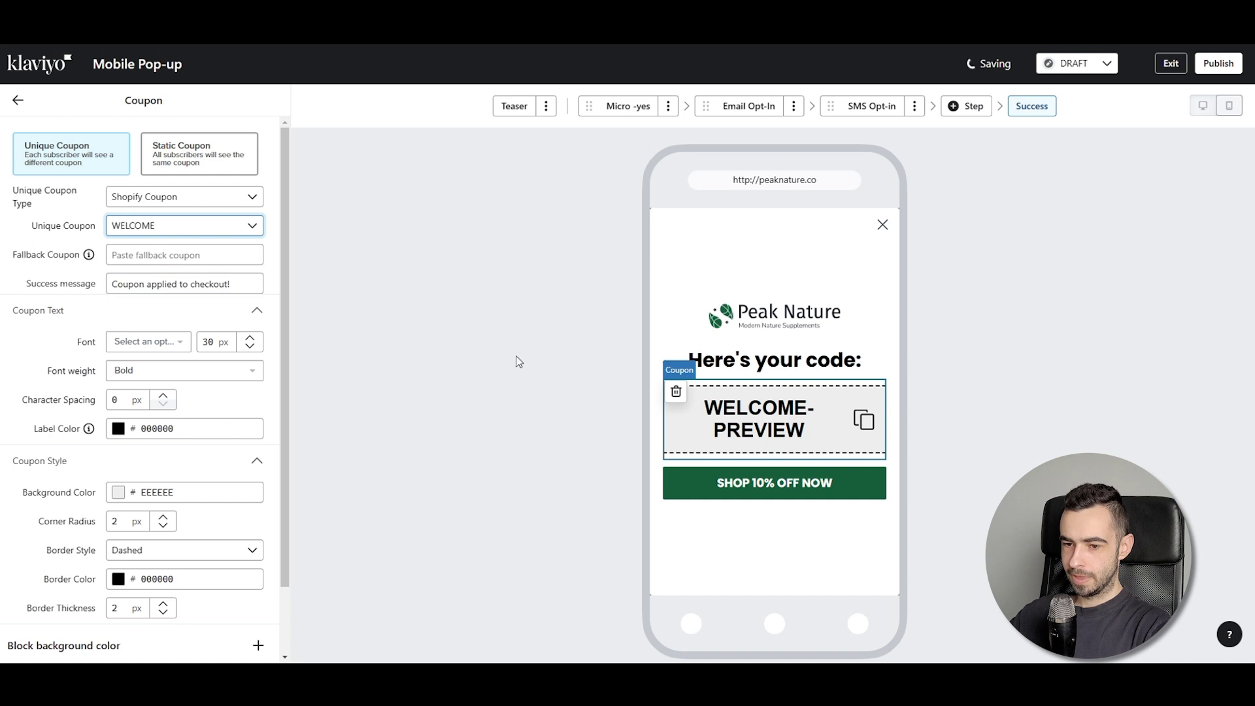
left_click(17, 102)
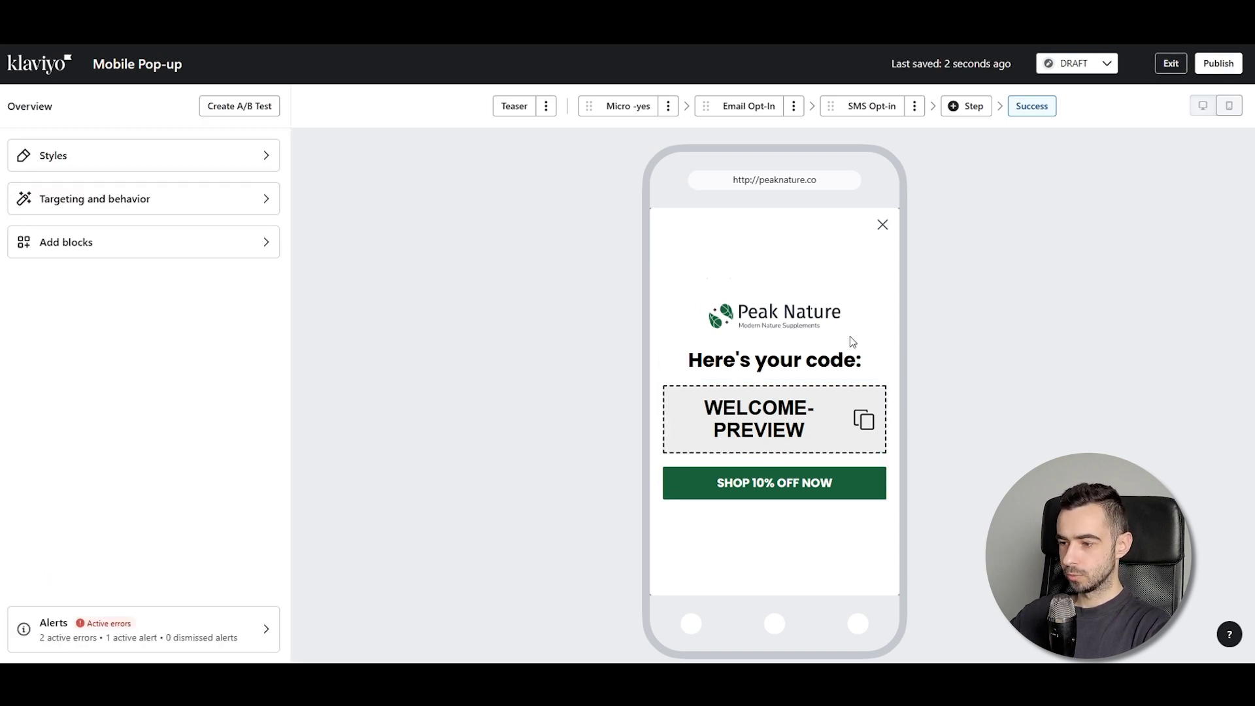
Replace FIRST10OFF in the SHOP 10% OFF NOW button's Destination URL with '{% coupon_name' and exit
left_click(791, 481)
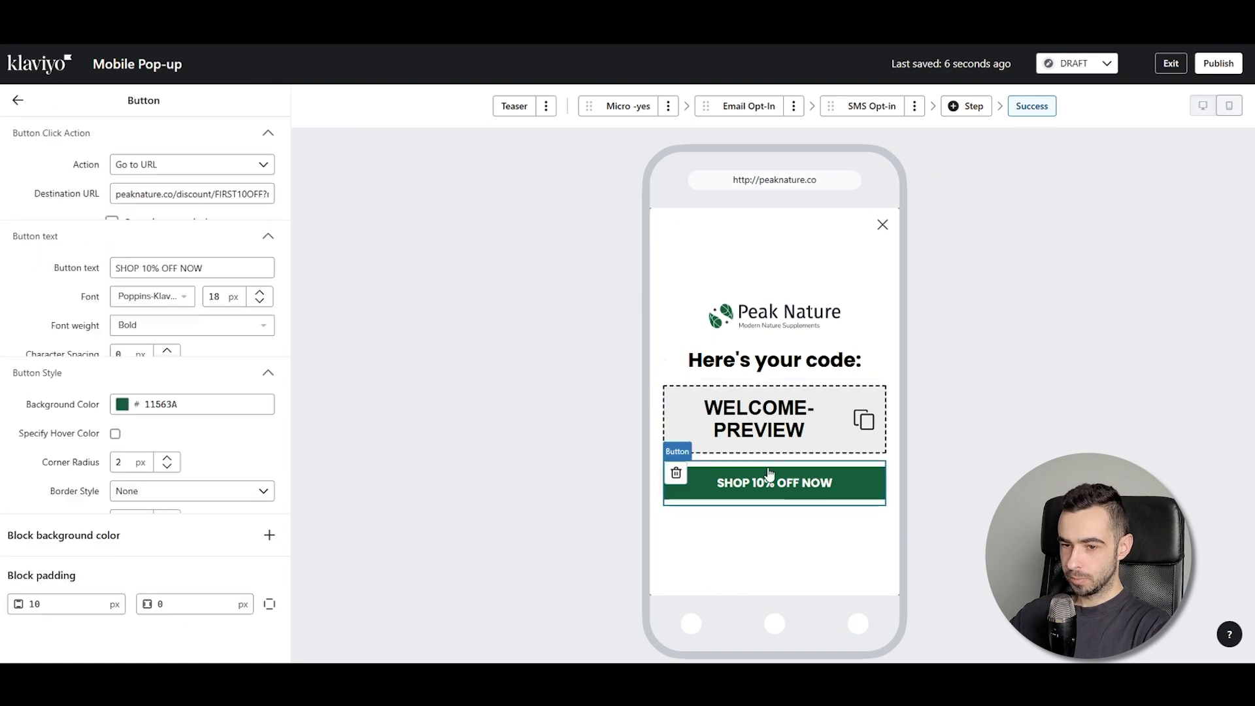
left_click_drag(210, 194, 175, 196)
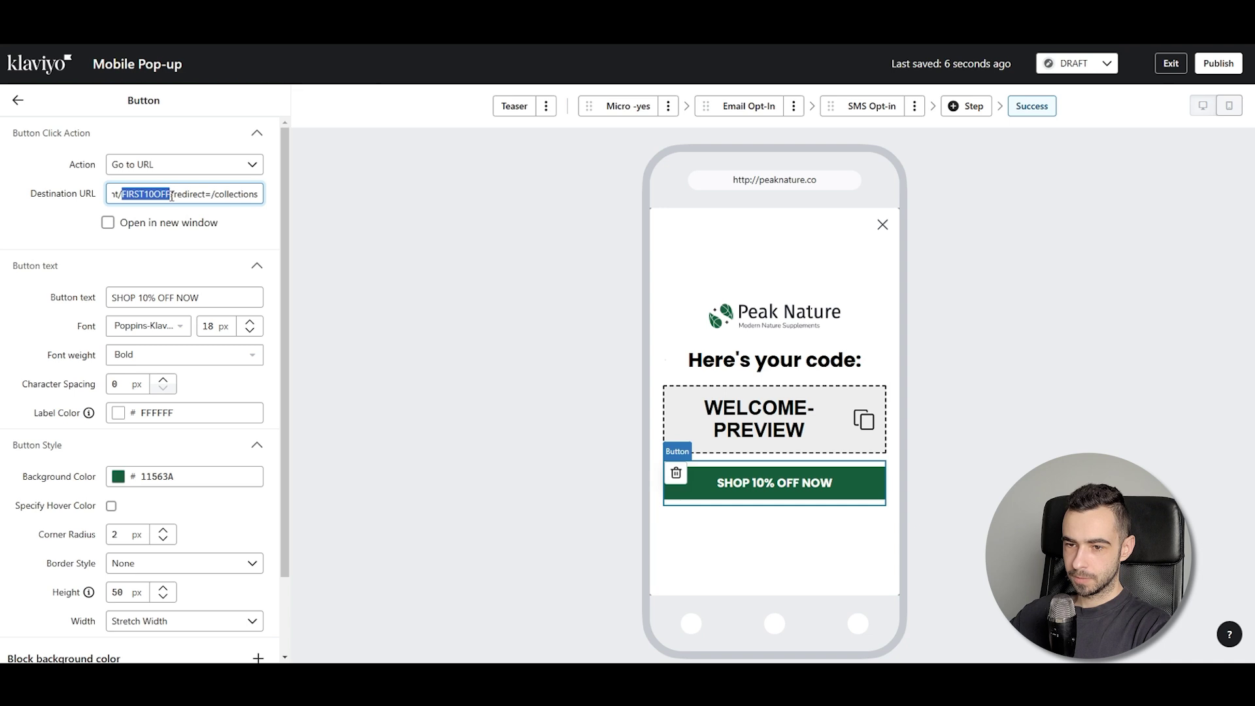
key("BackSpace")
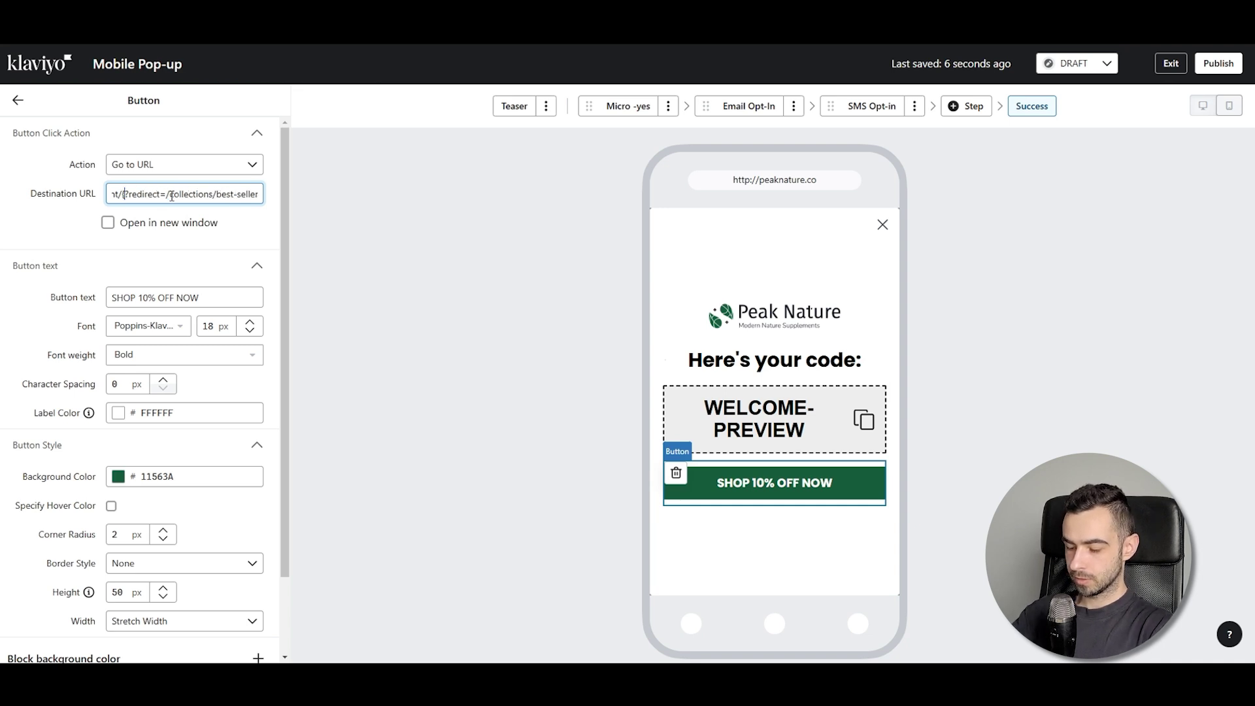
type("{{")
key("BackSpace")
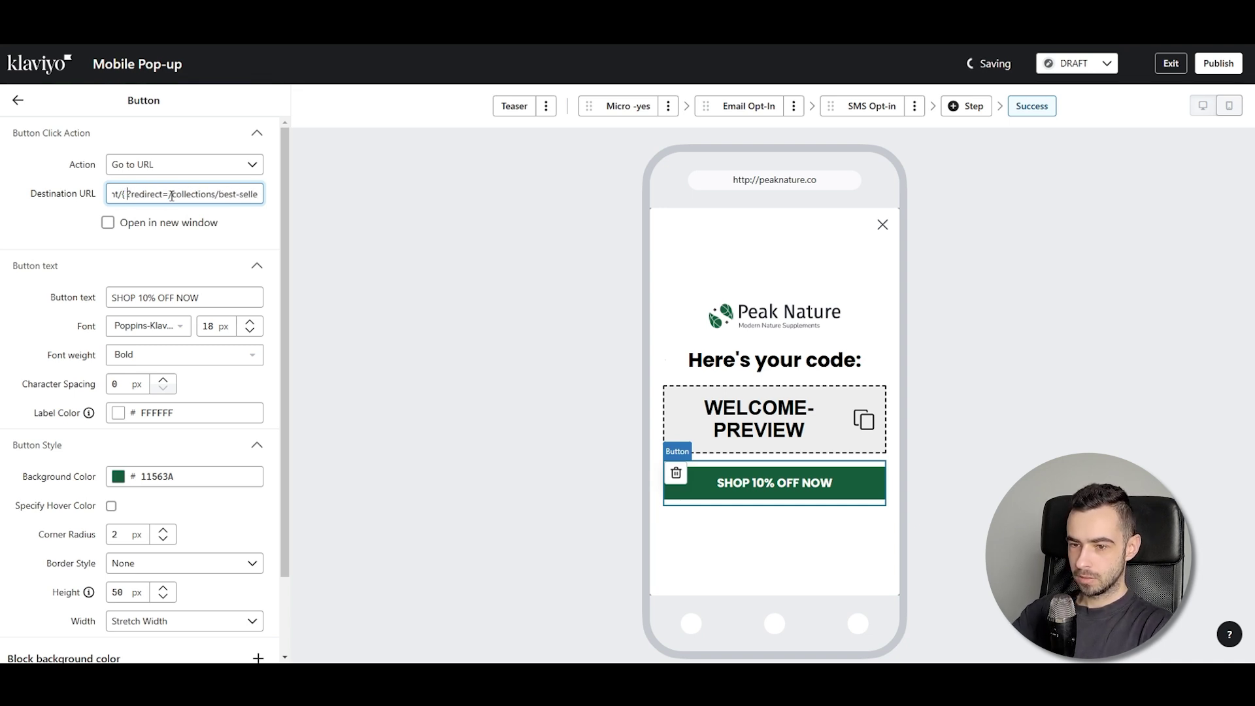
type("% coupon")
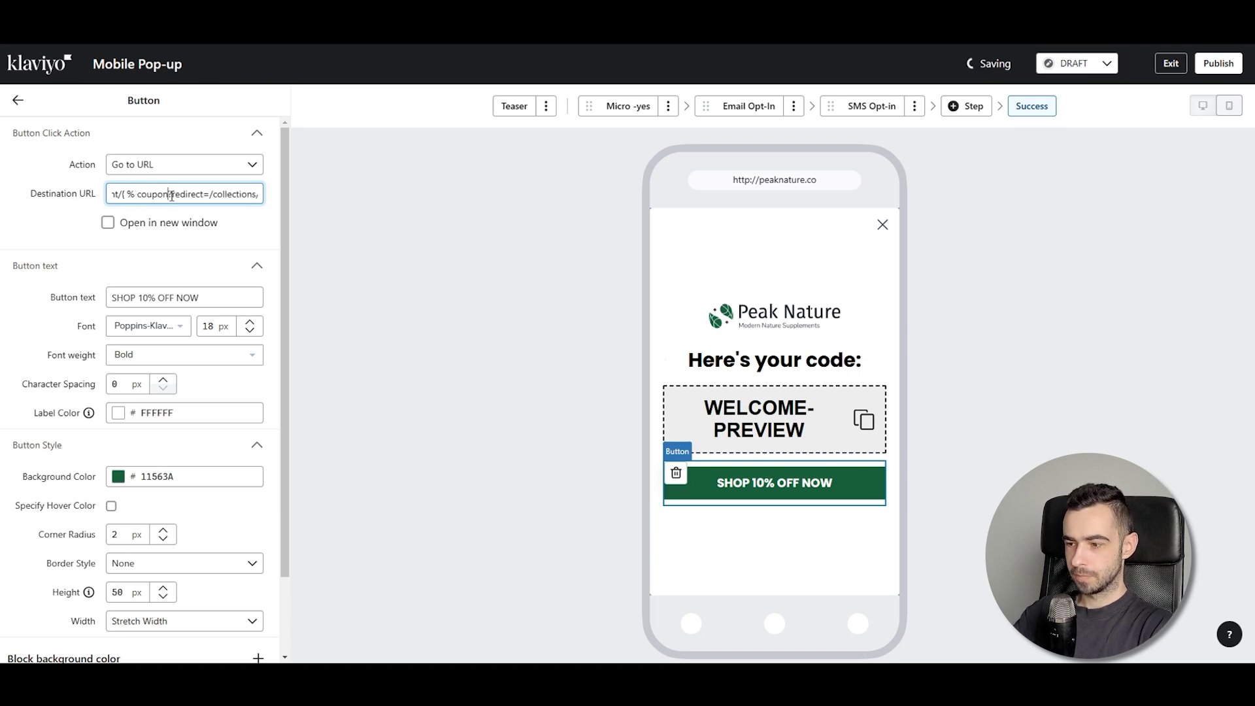
type("_name")
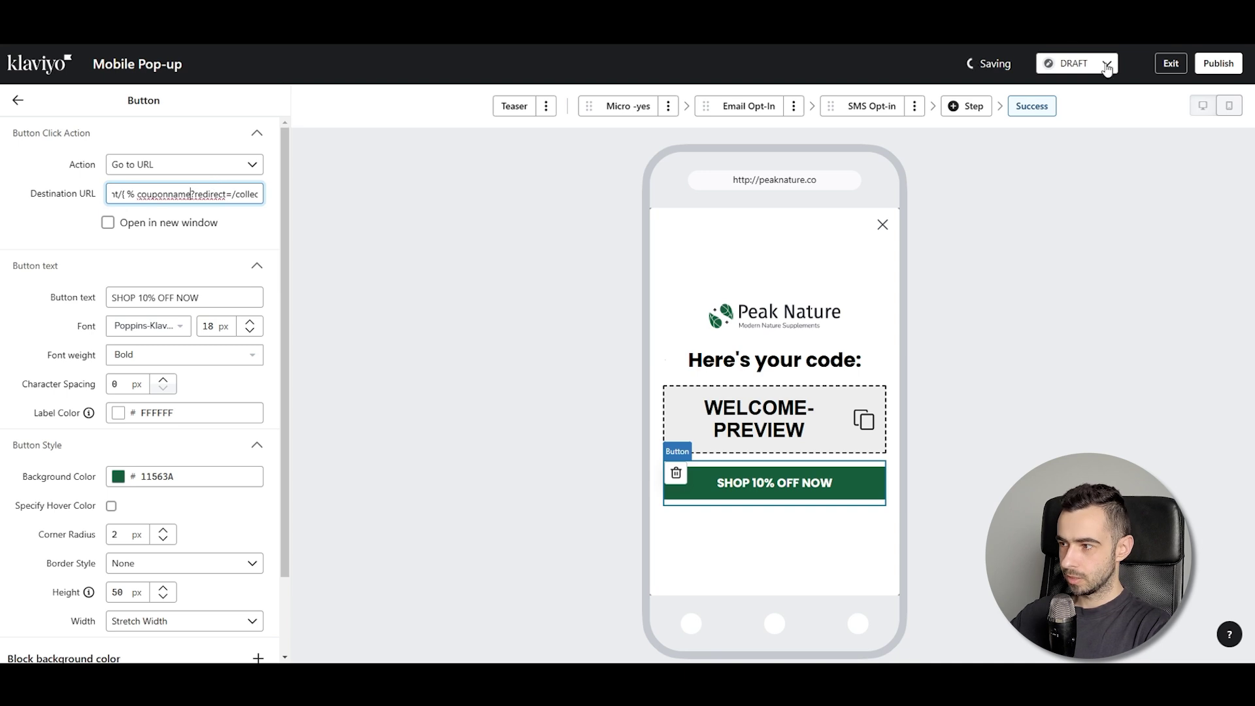
left_click(1170, 64)
Open the draft email campaign's message step and give it the subject 'subj'
left_click(72, 134)
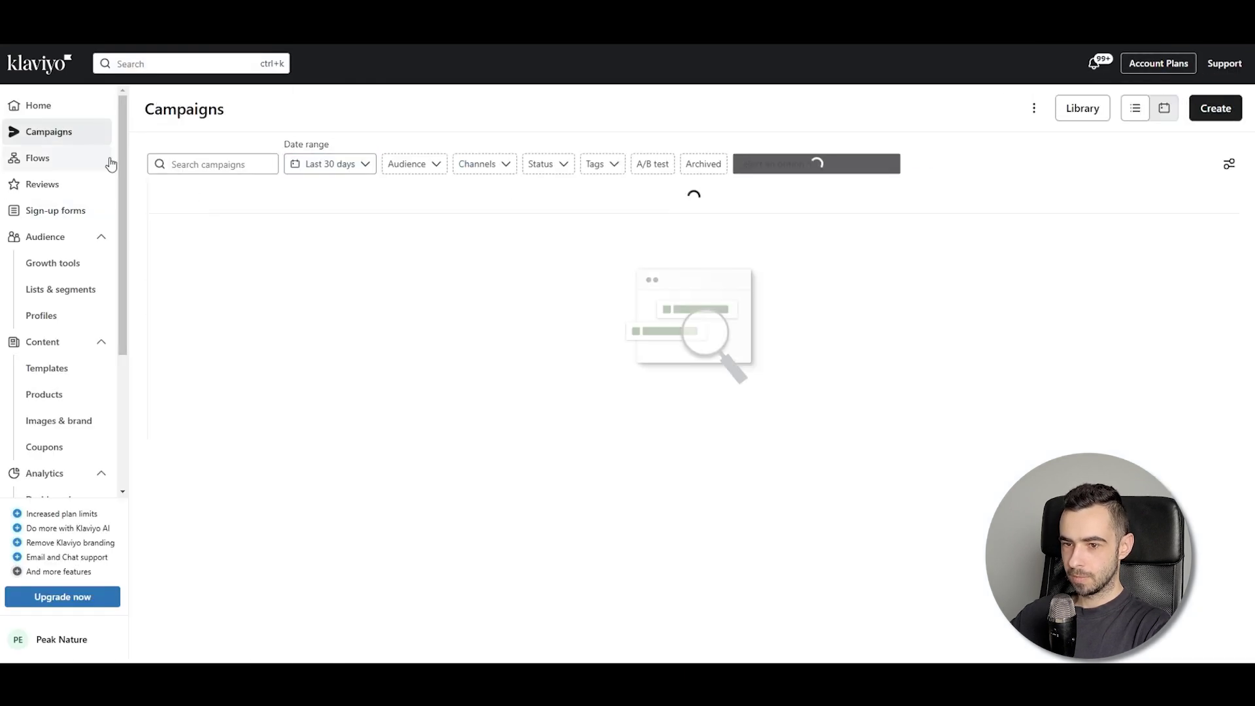
left_click(241, 221)
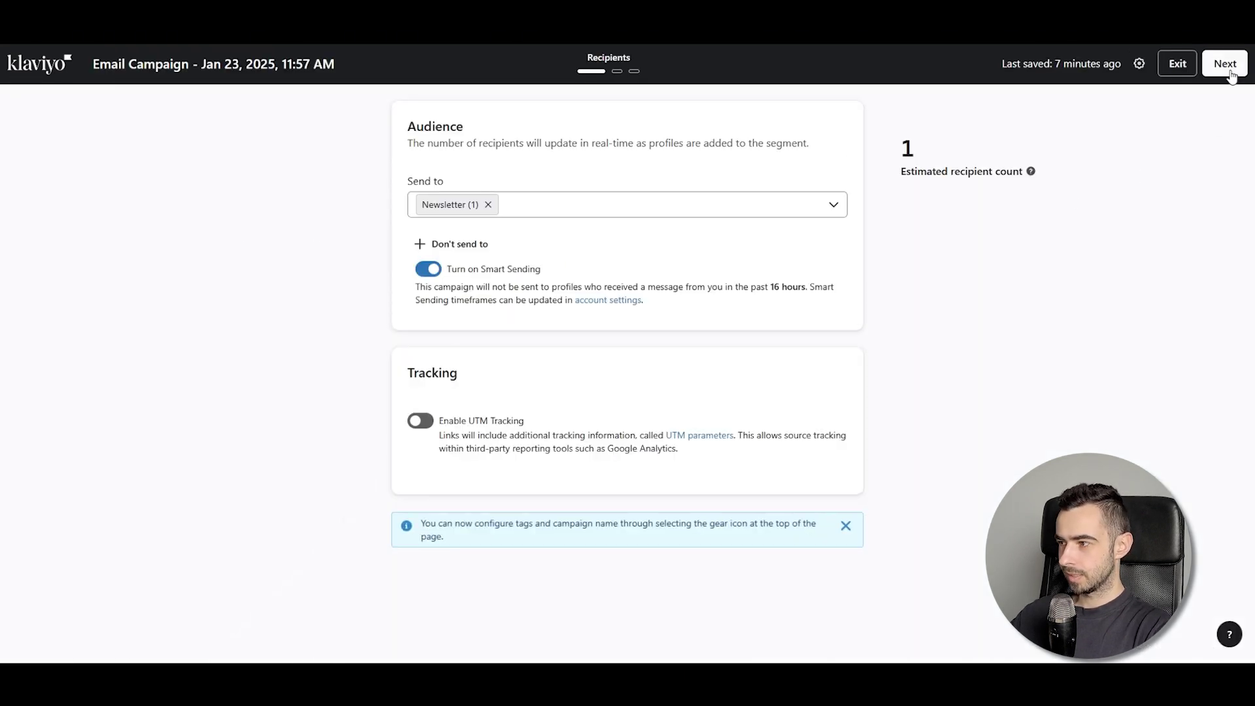
left_click(1225, 64)
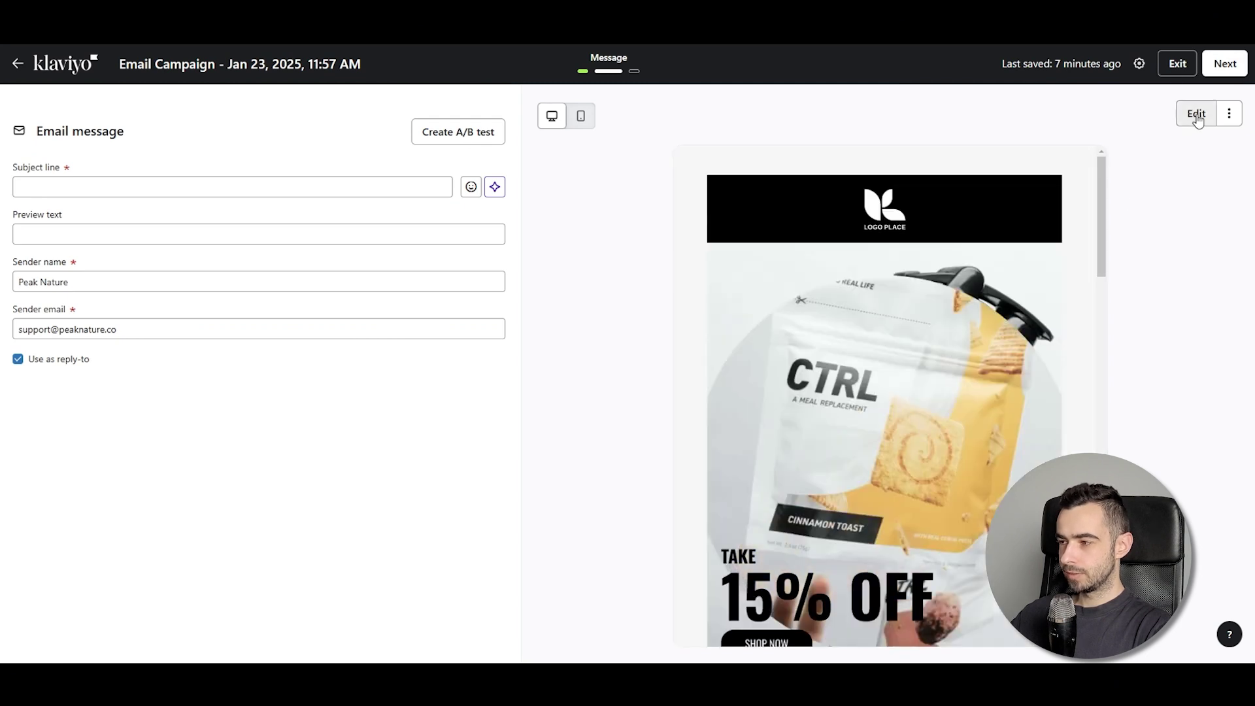
left_click(1196, 113)
left_click(295, 183)
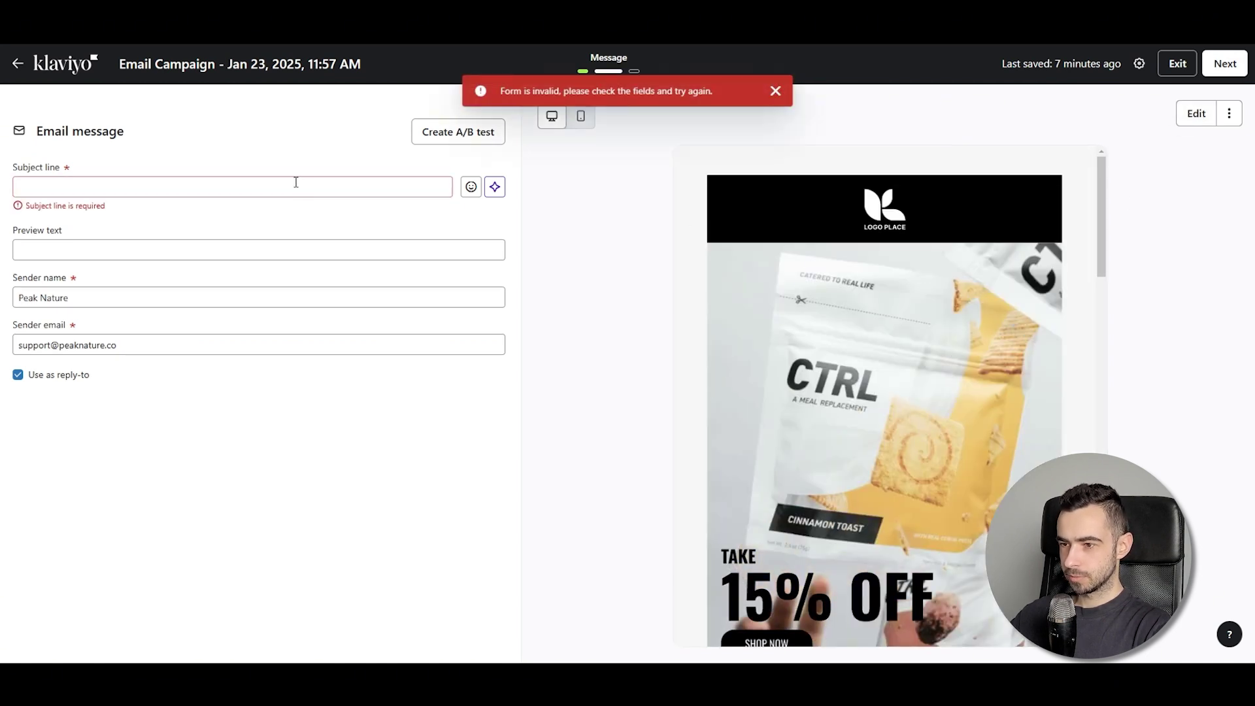
type("subj")
Select the {% coupon_code 'WELCOME' %} tag in the email body, then go to Sign-up forms
left_click(1206, 119)
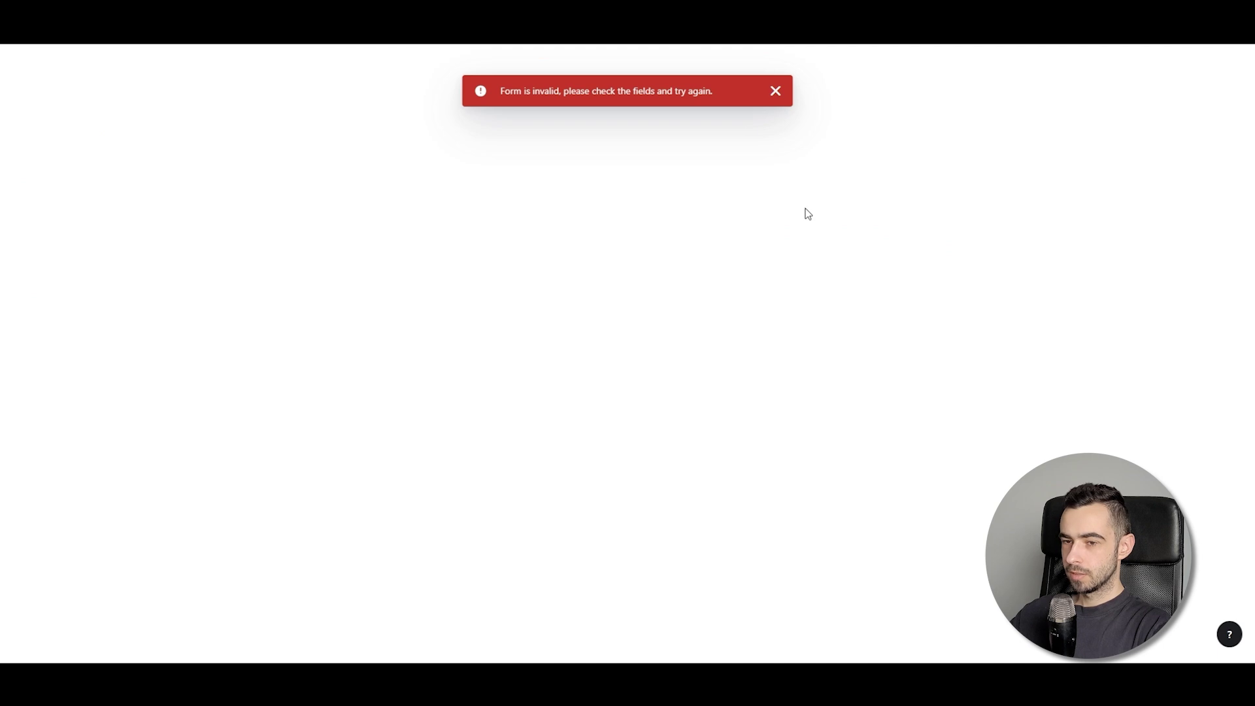
scroll(688, 415, "down", 5)
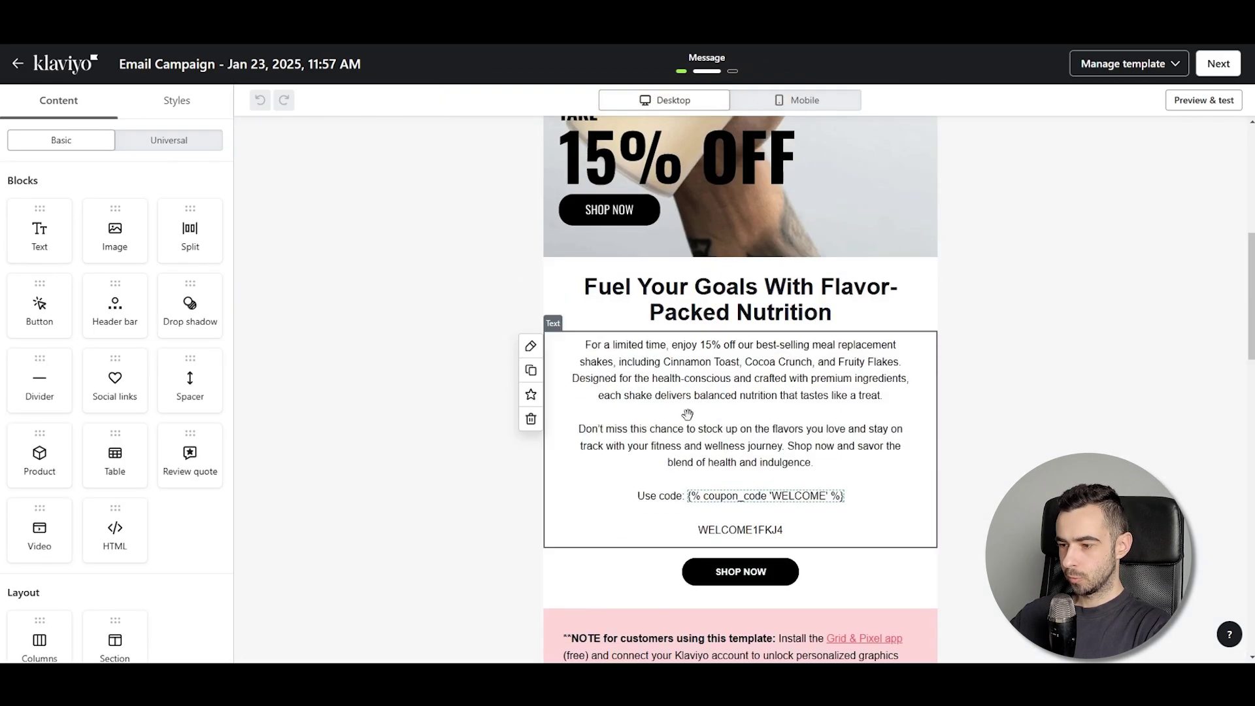
left_click(692, 498)
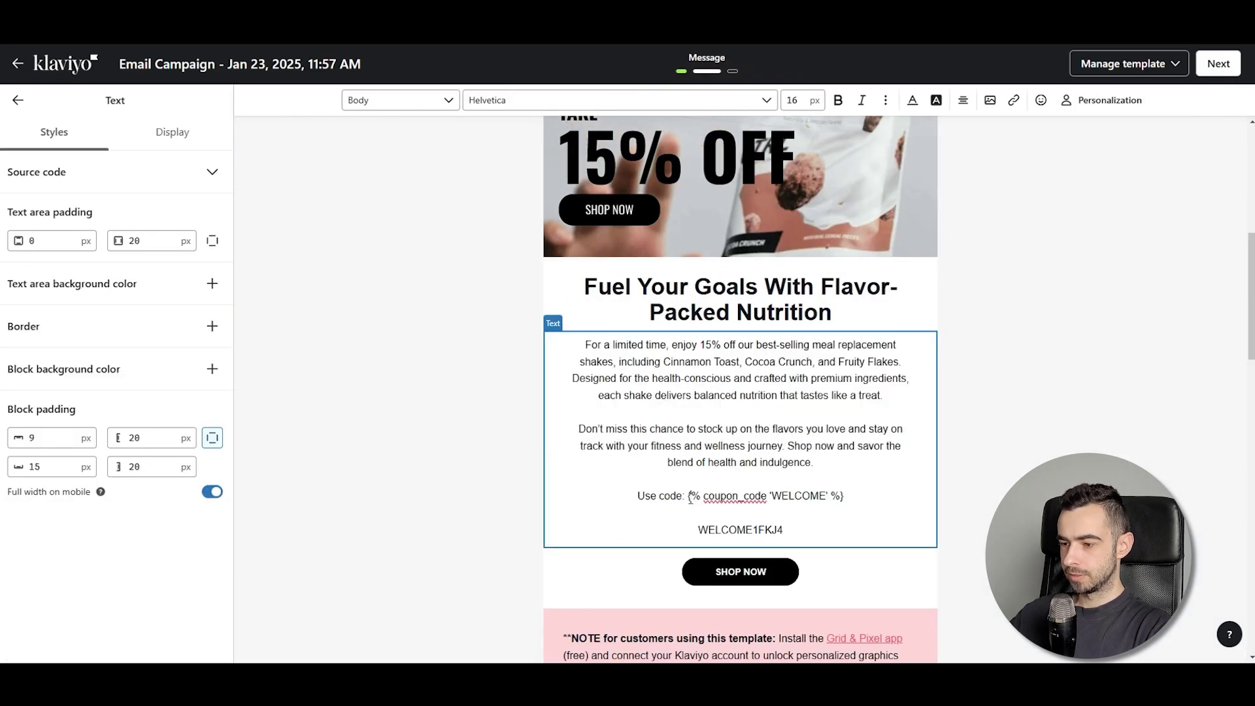
left_click_drag(691, 499, 859, 498)
key("ctrl+c")
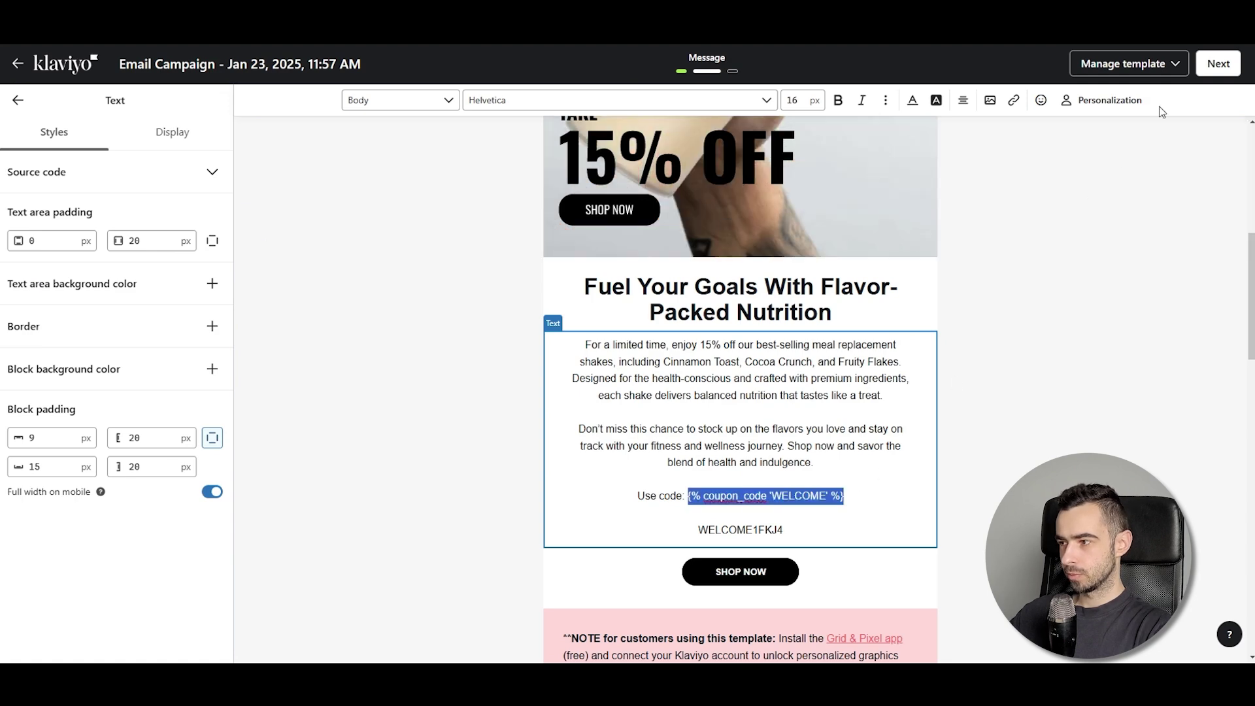
left_click(1218, 63)
left_click(1170, 59)
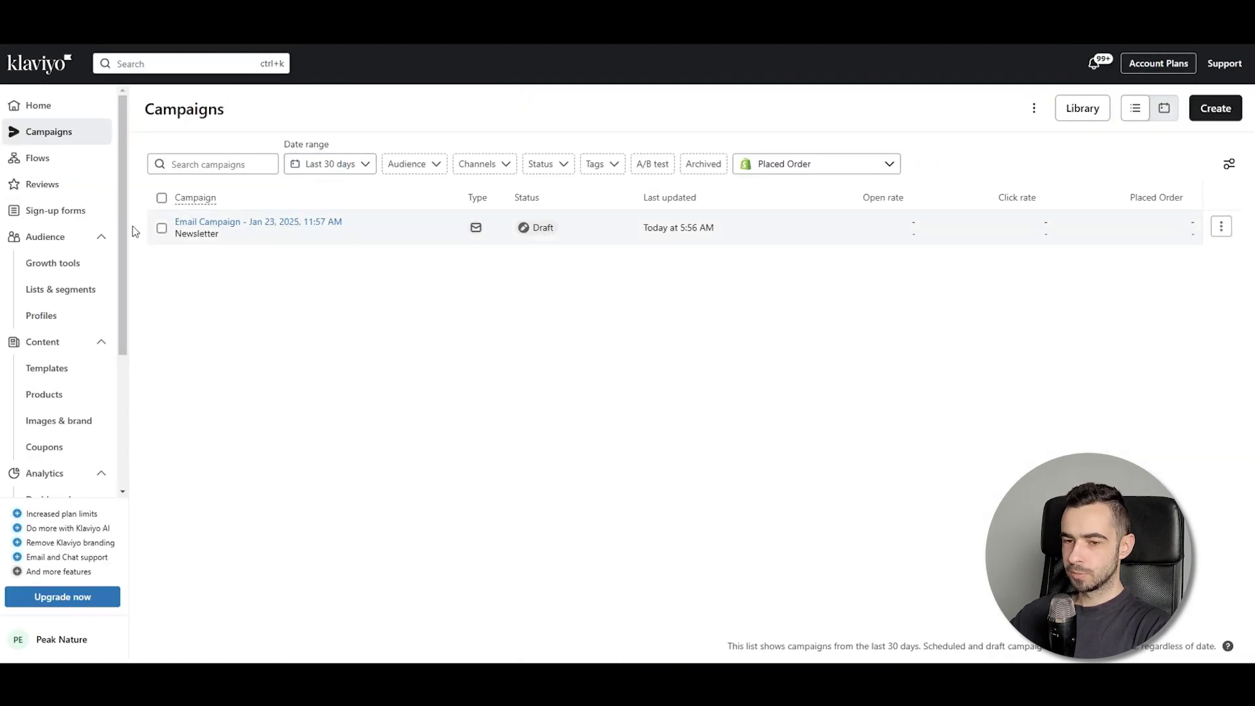
left_click(72, 209)
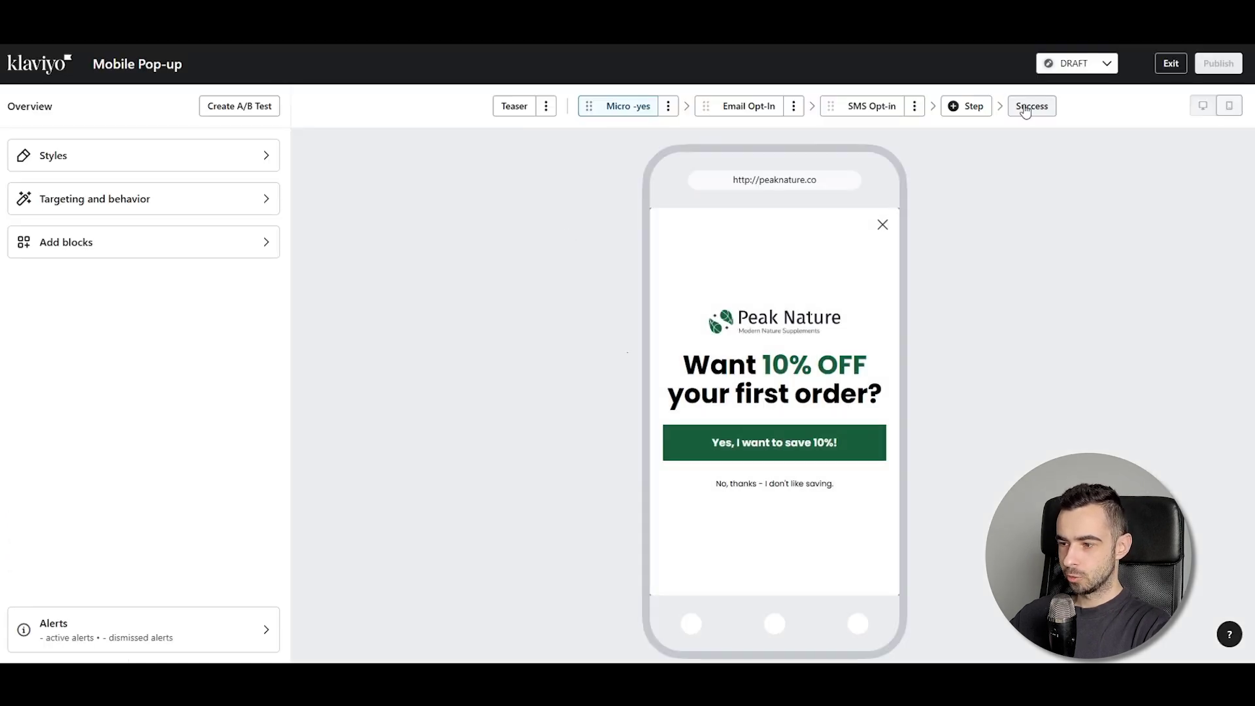
Paste {% coupon_code 'WELCOME' %} over the partial tag in the shop button's Destination URL
left_click(1031, 106)
left_click(758, 409)
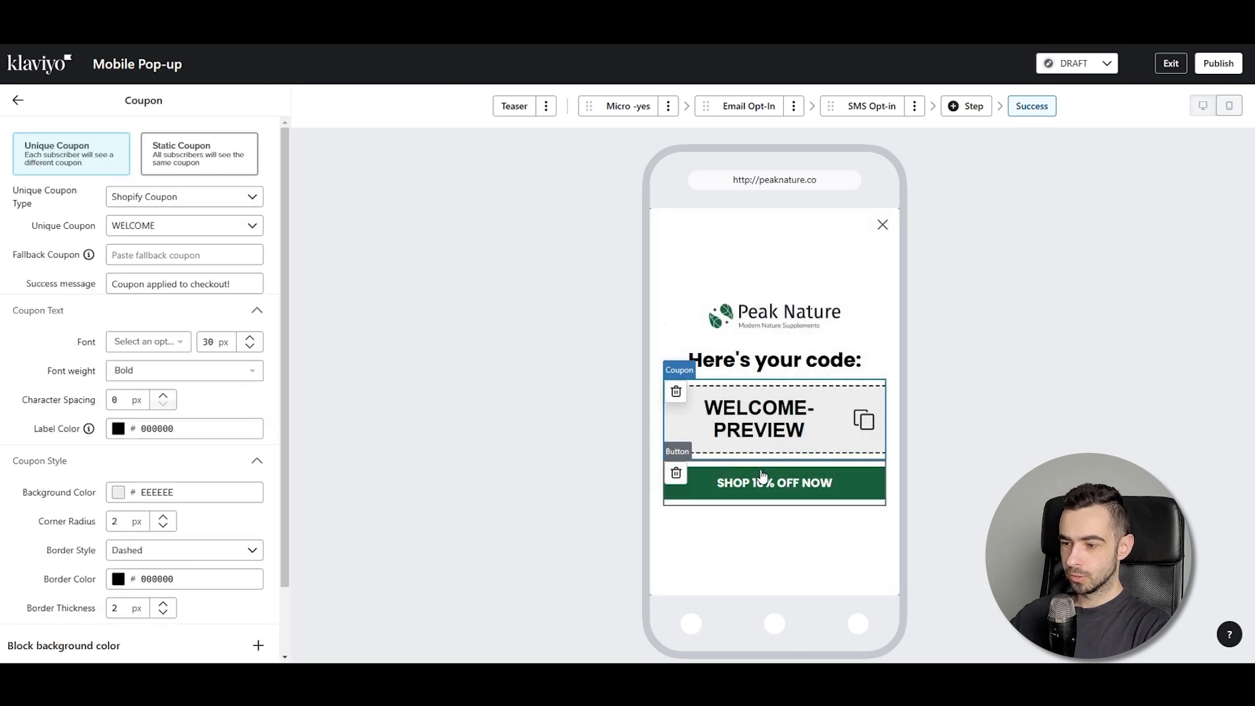
left_click(762, 476)
double_click(217, 194)
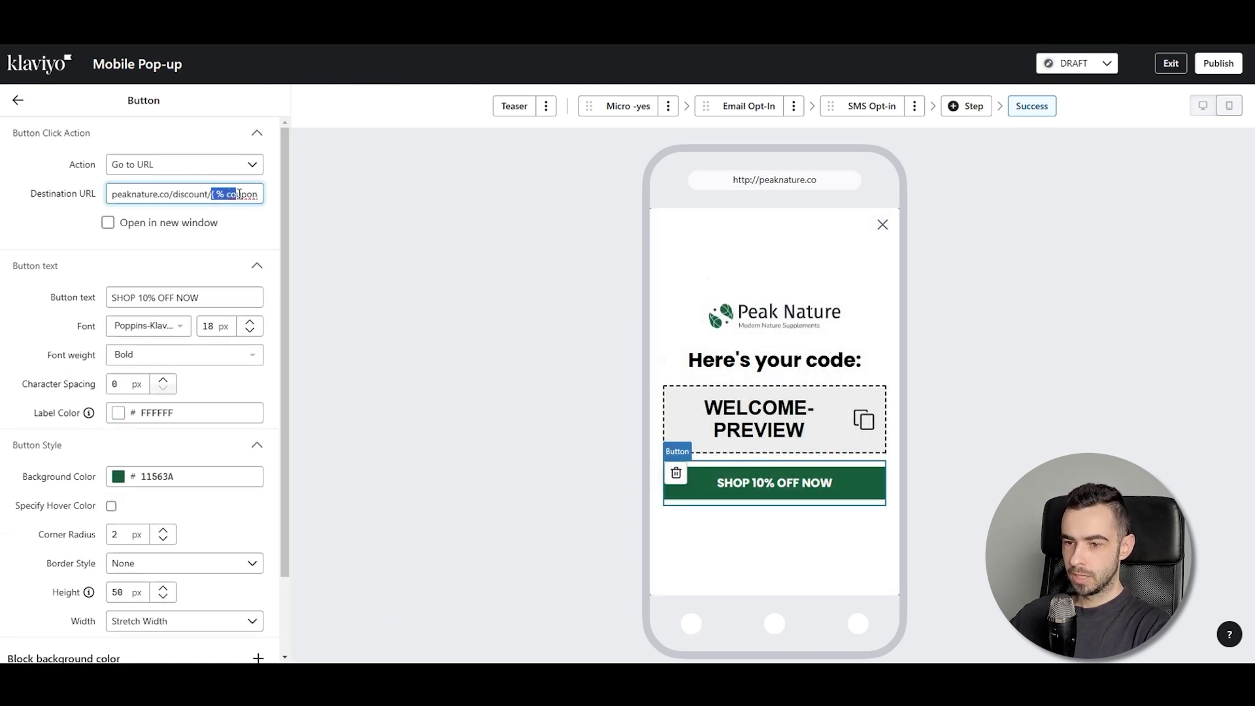
left_click_drag(244, 194, 190, 193)
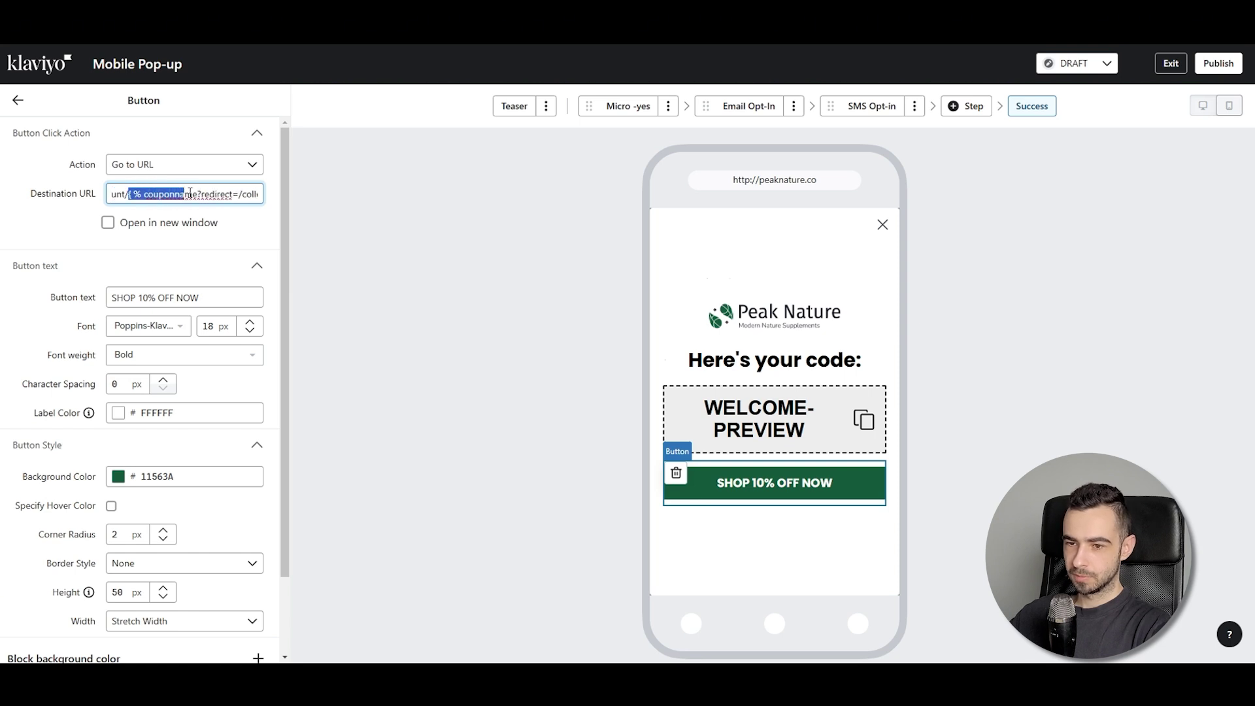
key("ctrl+v")
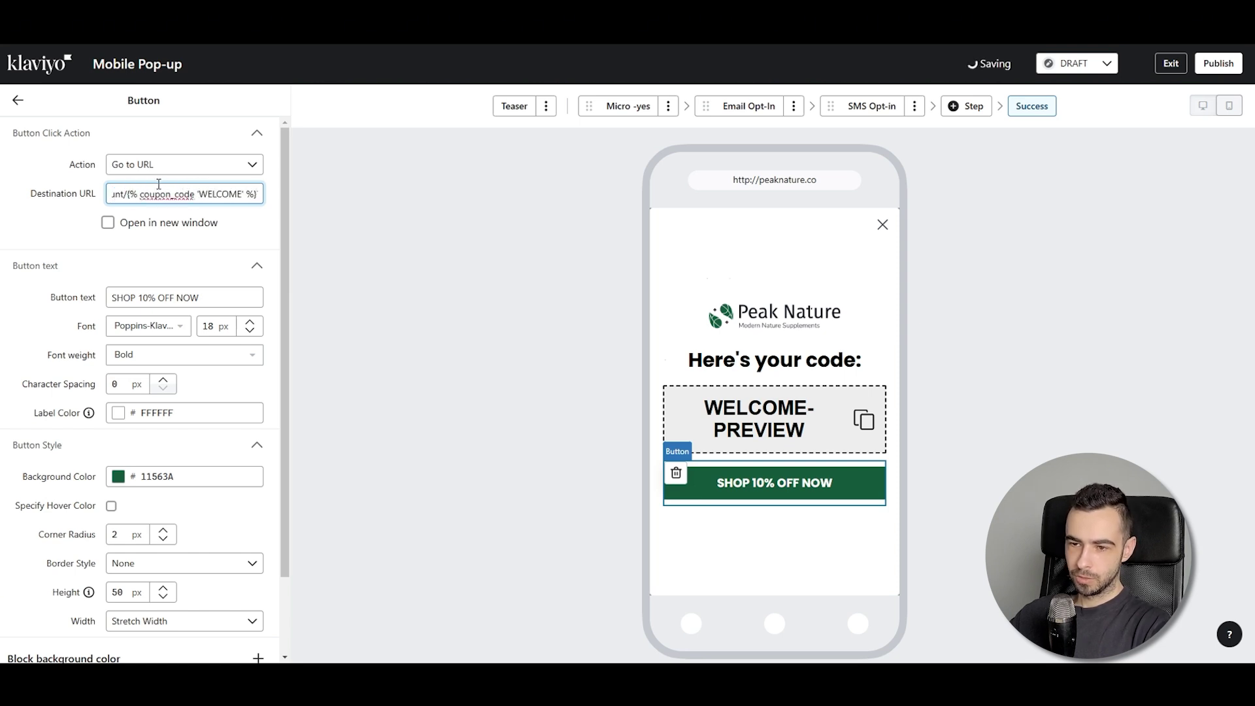
mouse_move(164, 190)
left_mouse_down()
mouse_move(260, 192)
mouse_move(94, 193)
mouse_move(149, 190)
left_mouse_up()
left_click(191, 190)
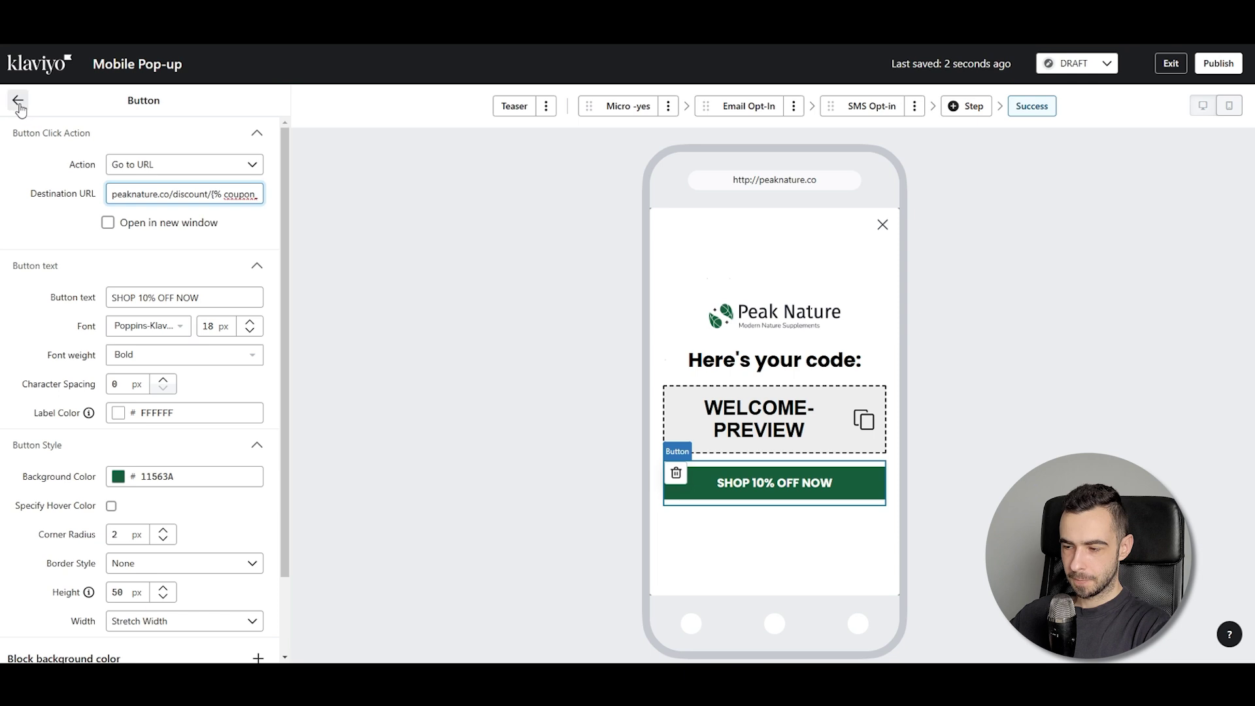
Verify the coupon tag in the button's destination URL and close the pop-up editor
left_click(18, 100)
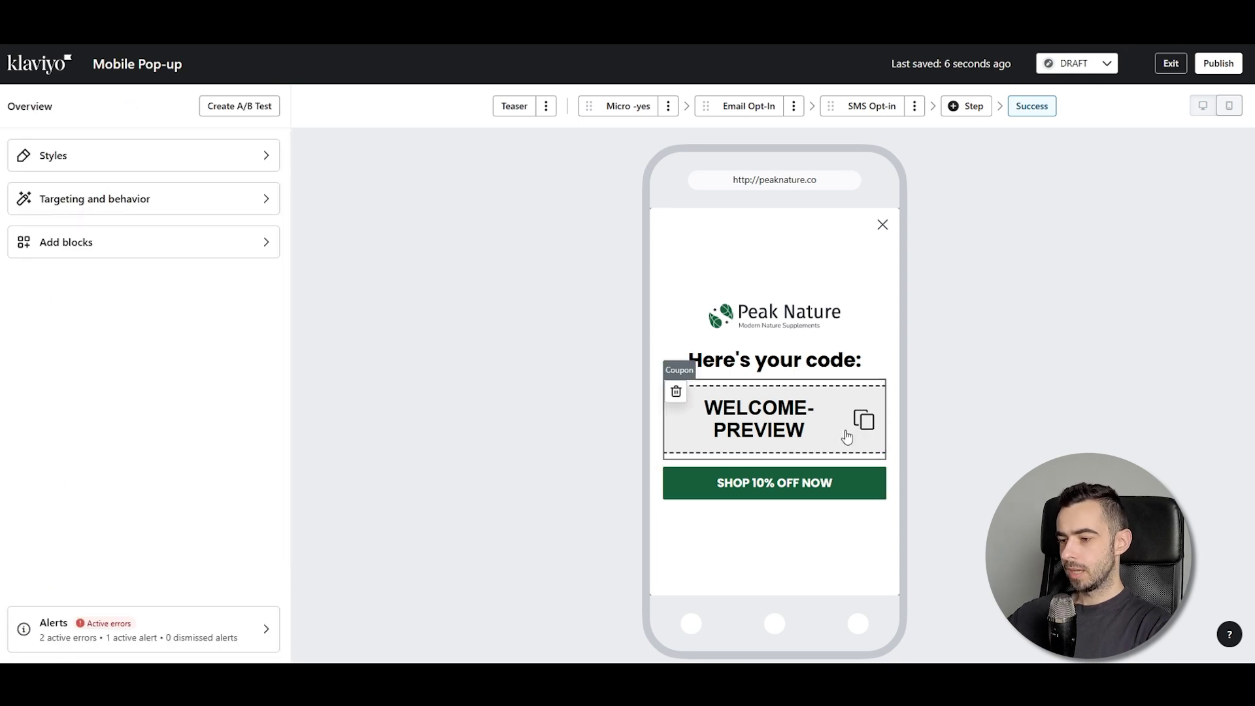
left_click(811, 487)
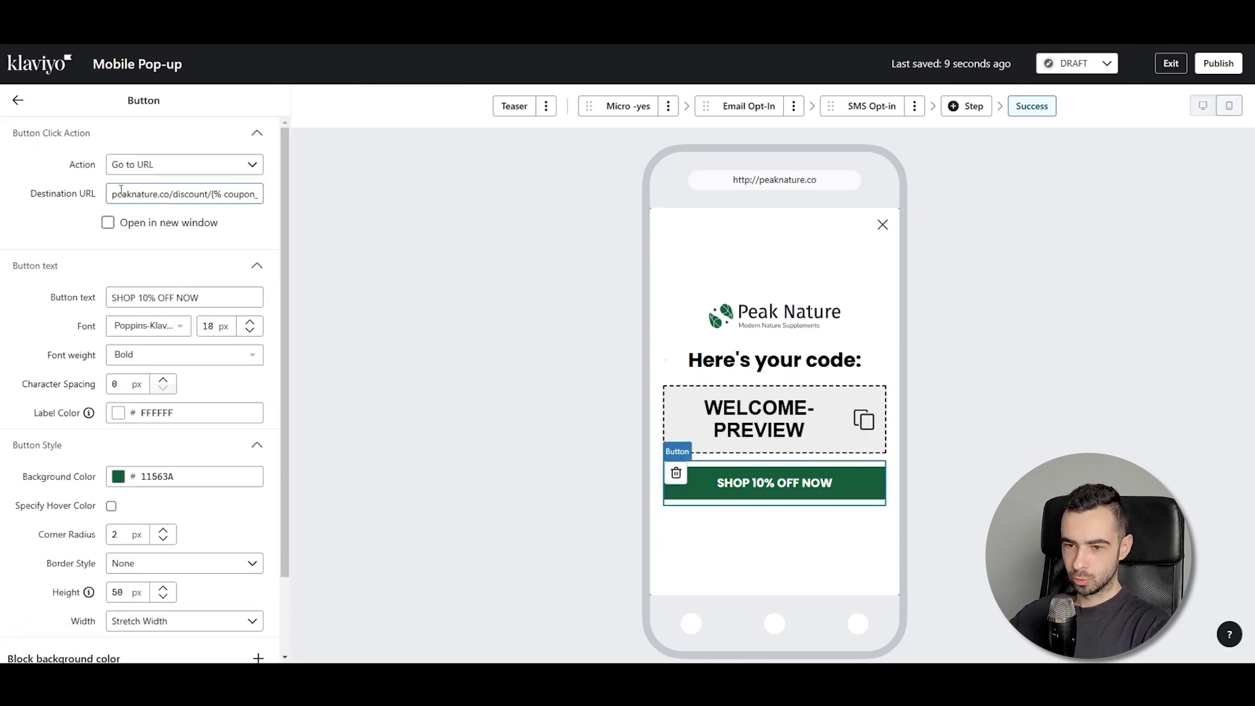
left_click_drag(178, 194, 252, 196)
left_click(347, 106)
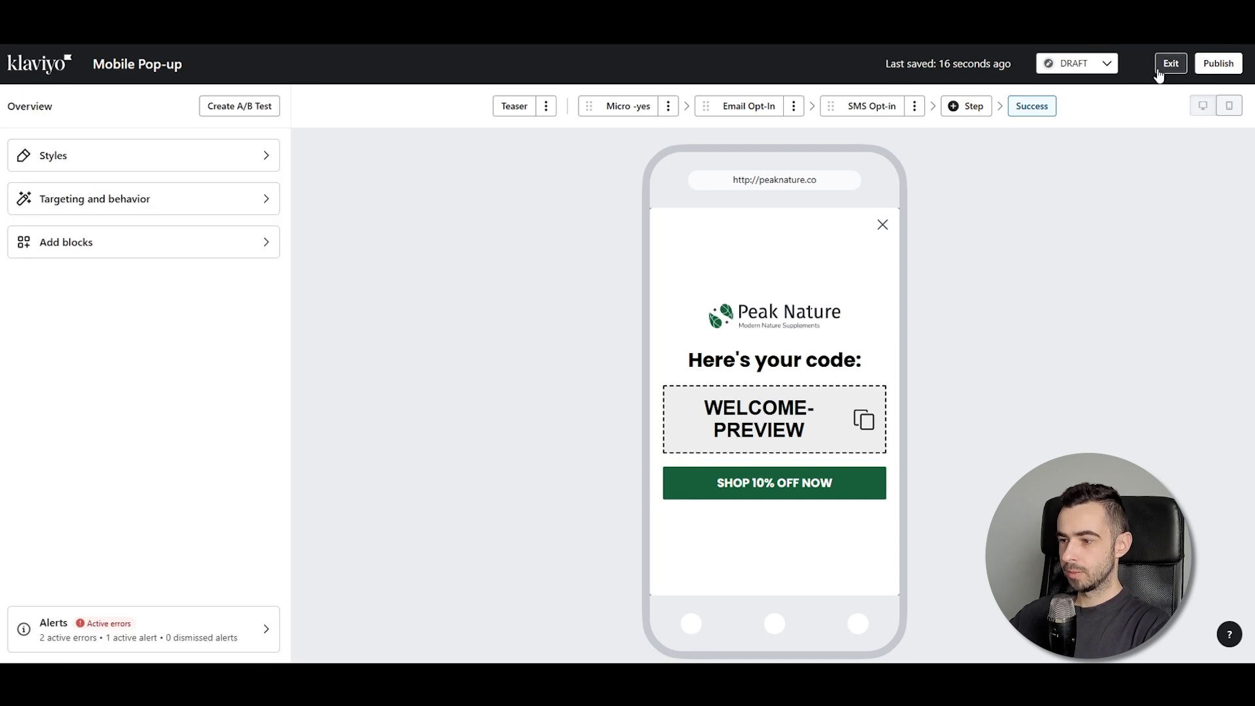
left_click(1160, 68)
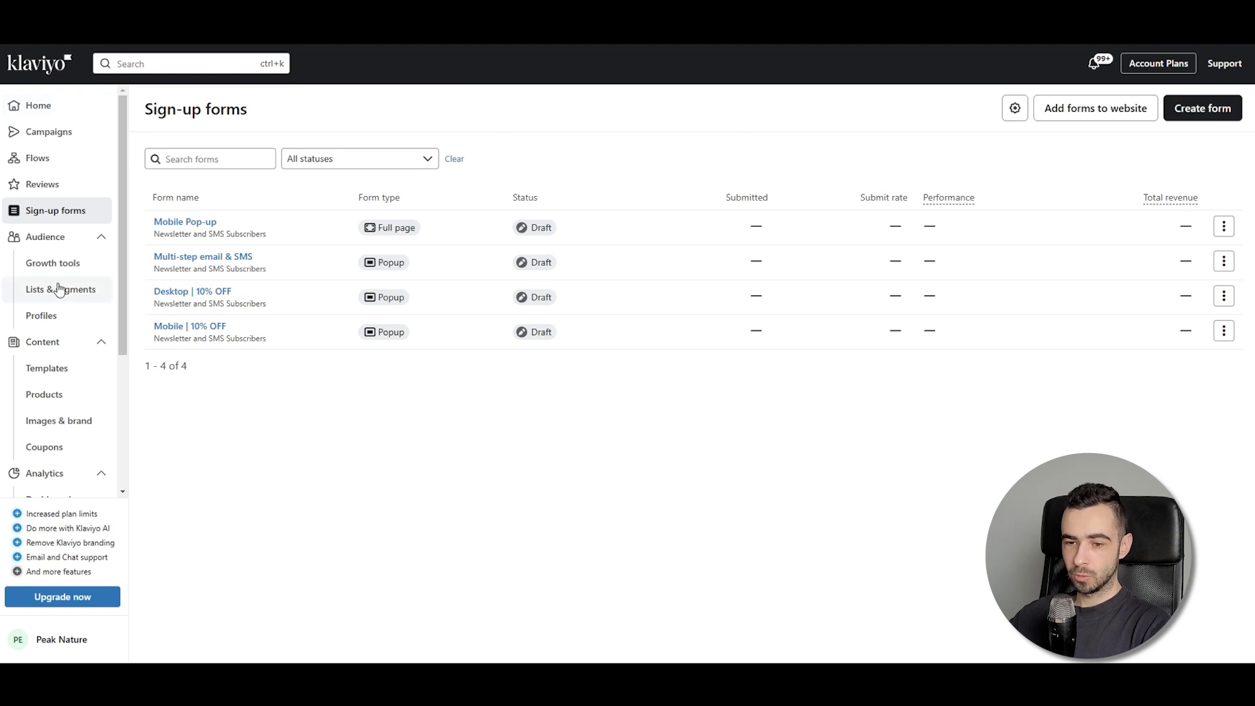
Collapse the Audience and Content sections of the sidebar navigation
left_click(101, 237)
left_click(101, 265)
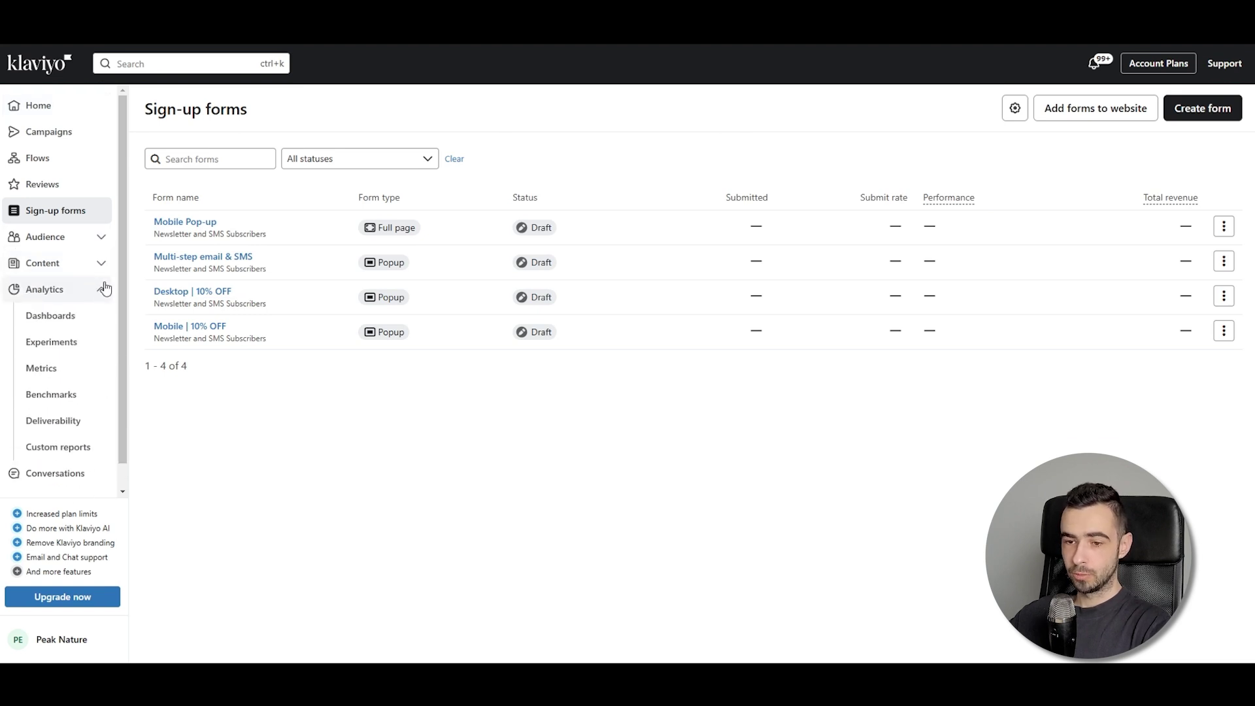